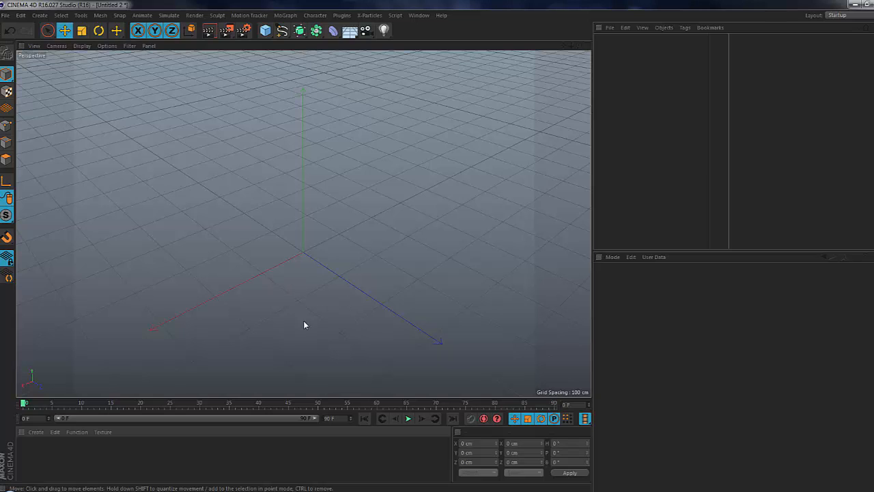
Step: Orbit and zoom the perspective view around the empty scene's origin to examine the grid from different angles and distances
{"action": "mouse_move", "coordinate": [303, 324]}
{"action": "left_mouse_down", "text": "alt"}
{"action": "mouse_move", "coordinate": [335, 321]}
{"action": "mouse_move", "coordinate": [341, 308]}
{"action": "mouse_move", "coordinate": [353, 323]}
{"action": "mouse_move", "coordinate": [336, 244]}
{"action": "mouse_move", "coordinate": [340, 258]}
{"action": "left_mouse_up", "text": "alt"}
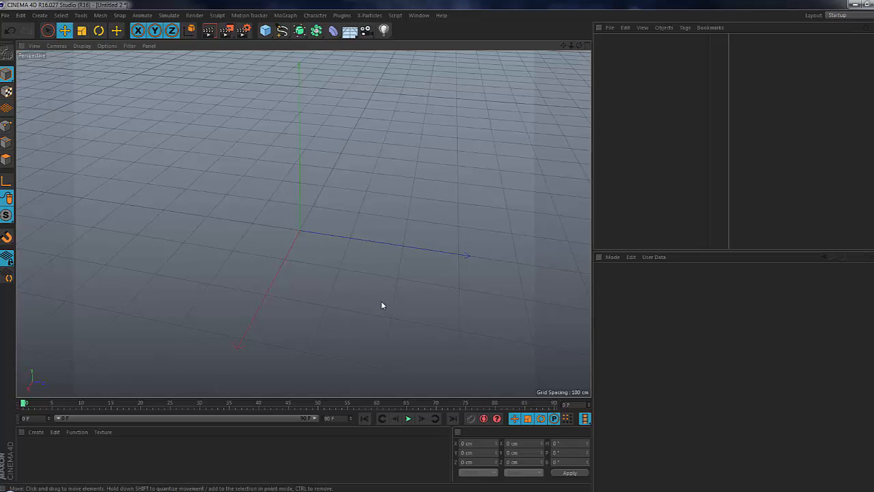
{"action": "left_click_drag", "start_coordinate": [381, 305], "coordinate": [327, 302], "text": "alt"}
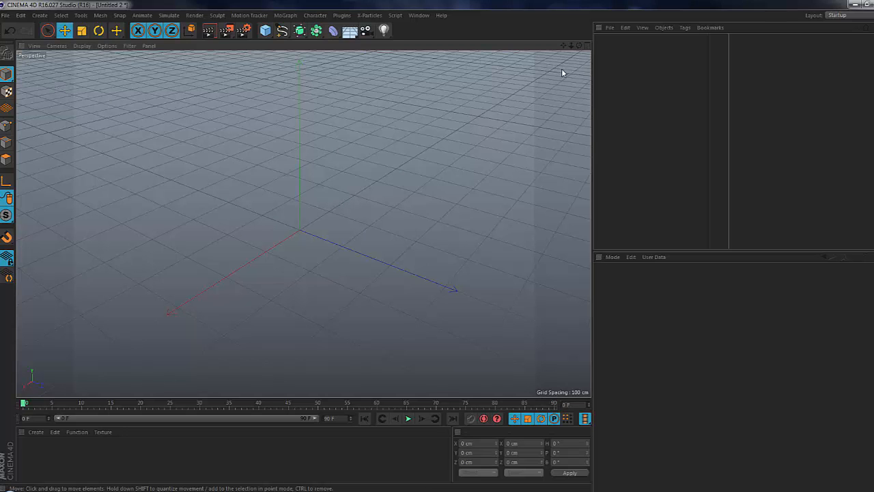
{"action": "left_click_drag", "start_coordinate": [261, 285], "coordinate": [416, 250], "text": "alt"}
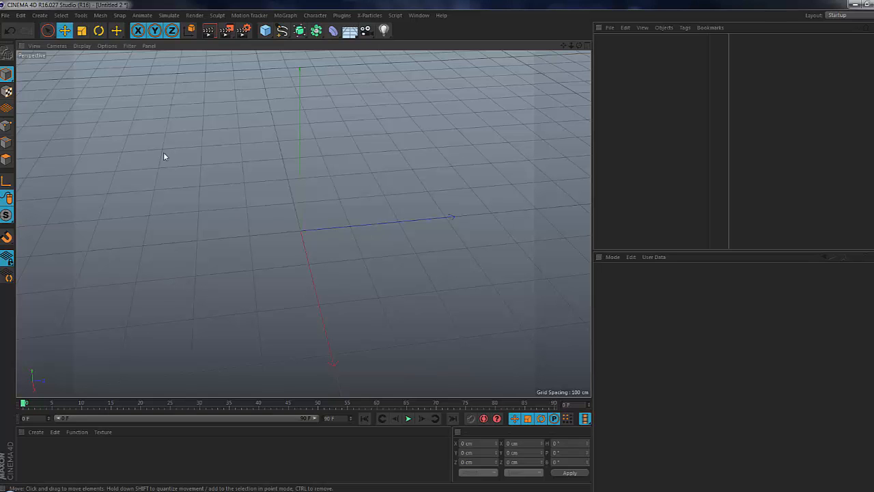
{"action": "mouse_move", "coordinate": [453, 314]}
{"action": "left_mouse_down", "text": "alt"}
{"action": "mouse_move", "coordinate": [364, 306]}
{"action": "mouse_move", "coordinate": [386, 300]}
{"action": "left_mouse_up", "text": "alt"}
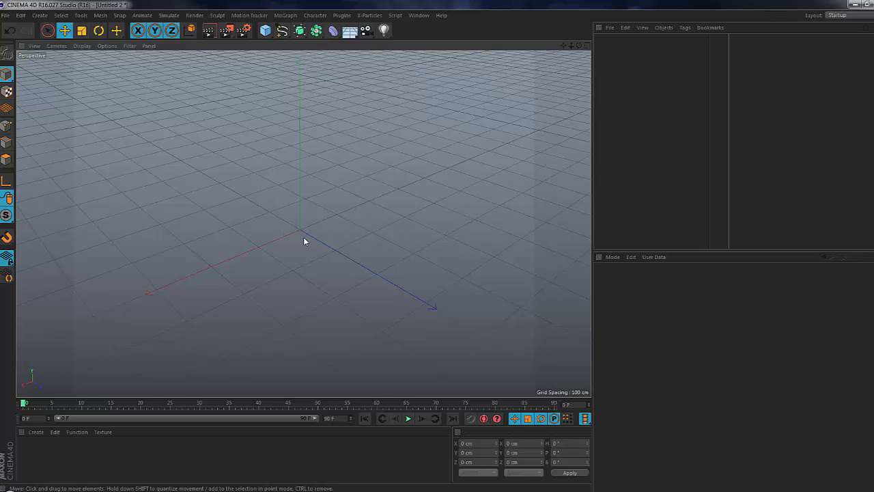
{"action": "mouse_move", "coordinate": [287, 238]}
{"action": "left_mouse_down", "text": "alt"}
{"action": "mouse_move", "coordinate": [392, 236]}
{"action": "mouse_move", "coordinate": [228, 242]}
{"action": "mouse_move", "coordinate": [437, 234]}
{"action": "mouse_move", "coordinate": [220, 230]}
{"action": "mouse_move", "coordinate": [458, 215]}
{"action": "mouse_move", "coordinate": [230, 226]}
{"action": "mouse_move", "coordinate": [271, 210]}
{"action": "mouse_move", "coordinate": [277, 244]}
{"action": "mouse_move", "coordinate": [357, 248]}
{"action": "mouse_move", "coordinate": [215, 183]}
{"action": "mouse_move", "coordinate": [205, 190]}
{"action": "mouse_move", "coordinate": [355, 215]}
{"action": "mouse_move", "coordinate": [98, 129]}
{"action": "mouse_move", "coordinate": [185, 166]}
{"action": "mouse_move", "coordinate": [204, 162]}
{"action": "mouse_move", "coordinate": [245, 195]}
{"action": "mouse_move", "coordinate": [382, 180]}
{"action": "mouse_move", "coordinate": [258, 207]}
{"action": "mouse_move", "coordinate": [86, 166]}
{"action": "mouse_move", "coordinate": [283, 193]}
{"action": "mouse_move", "coordinate": [365, 189]}
{"action": "mouse_move", "coordinate": [228, 193]}
{"action": "mouse_move", "coordinate": [368, 168]}
{"action": "mouse_move", "coordinate": [107, 211]}
{"action": "mouse_move", "coordinate": [197, 220]}
{"action": "mouse_move", "coordinate": [187, 220]}
{"action": "left_mouse_up", "text": "alt"}
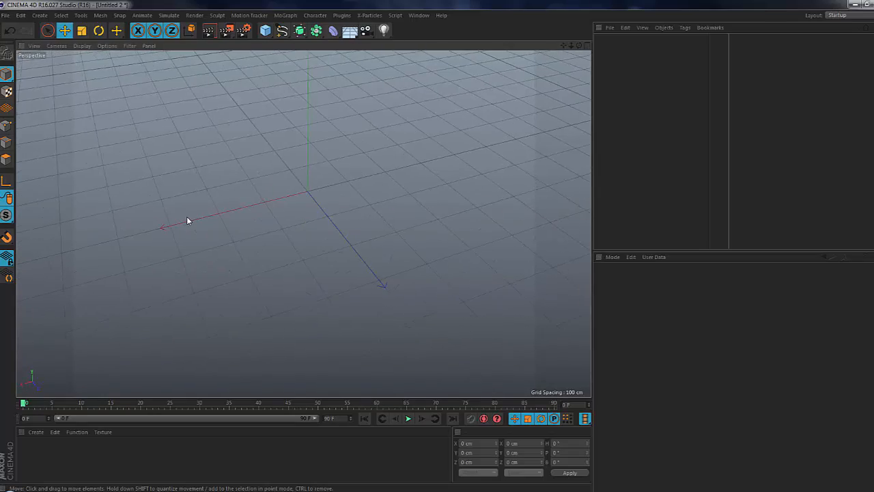
{"action": "mouse_move", "coordinate": [309, 208]}
{"action": "left_mouse_down", "text": "alt"}
{"action": "mouse_move", "coordinate": [350, 207]}
{"action": "mouse_move", "coordinate": [184, 205]}
{"action": "mouse_move", "coordinate": [256, 209]}
{"action": "left_mouse_up", "text": "alt"}
{"action": "right_click_drag", "start_coordinate": [255, 209], "coordinate": [297, 205], "text": "alt"}
{"action": "left_click_drag", "start_coordinate": [297, 205], "coordinate": [139, 174], "text": "alt"}
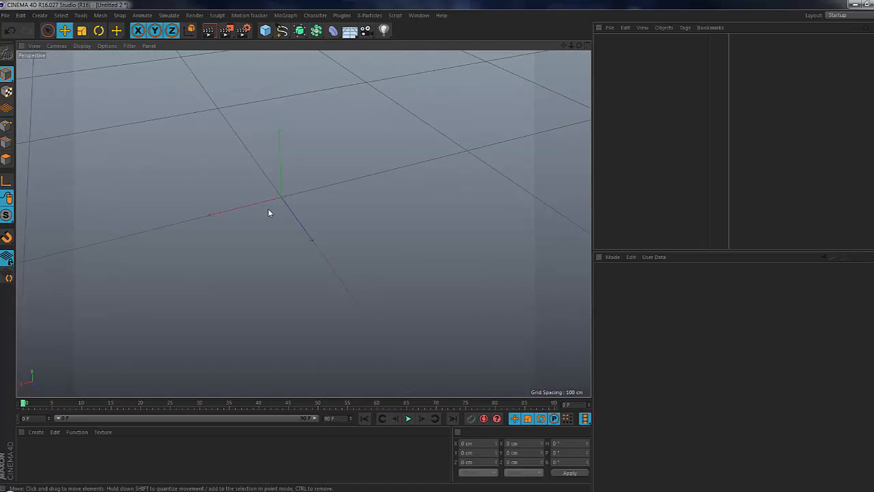
{"action": "left_click_drag", "start_coordinate": [269, 211], "coordinate": [185, 224], "text": "alt"}
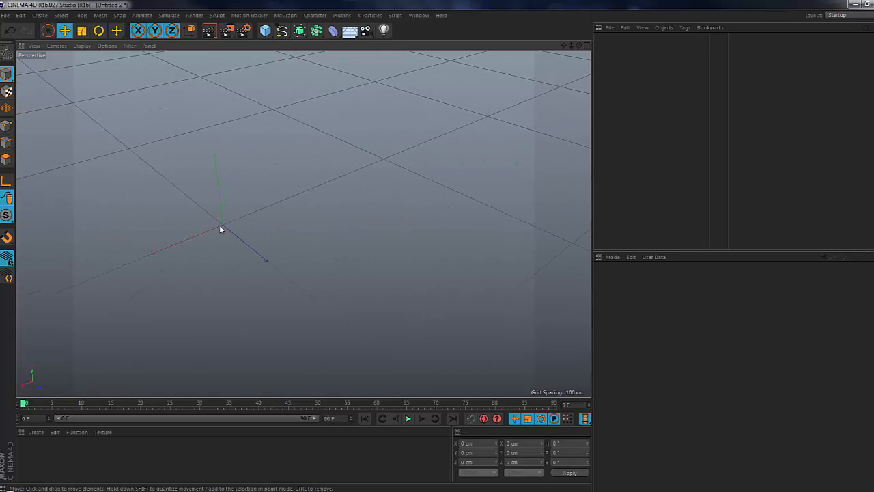
{"action": "mouse_move", "coordinate": [221, 227]}
{"action": "left_mouse_down", "text": "alt"}
{"action": "mouse_move", "coordinate": [248, 228]}
{"action": "mouse_move", "coordinate": [219, 243]}
{"action": "mouse_move", "coordinate": [151, 226]}
{"action": "mouse_move", "coordinate": [203, 212]}
{"action": "mouse_move", "coordinate": [194, 213]}
{"action": "mouse_move", "coordinate": [299, 231]}
{"action": "mouse_move", "coordinate": [269, 217]}
{"action": "mouse_move", "coordinate": [482, 187]}
{"action": "mouse_move", "coordinate": [20, 102]}
{"action": "left_mouse_up", "text": "alt"}
{"action": "mouse_move", "coordinate": [304, 223]}
{"action": "left_mouse_down", "text": "alt"}
{"action": "mouse_move", "coordinate": [189, 84]}
{"action": "mouse_move", "coordinate": [209, 84]}
{"action": "left_mouse_up", "text": "alt"}
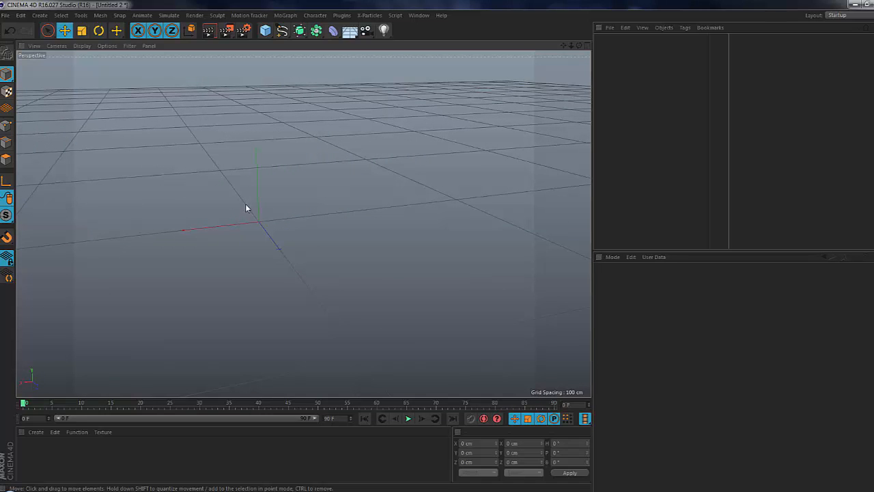
{"action": "right_click_drag", "start_coordinate": [254, 219], "coordinate": [174, 214], "text": "alt"}
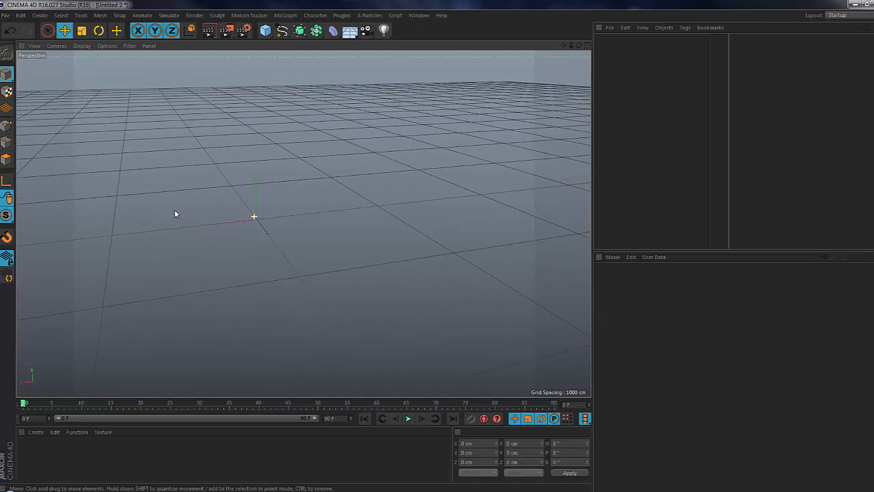
{"action": "mouse_move", "coordinate": [174, 211]}
{"action": "left_mouse_down", "text": "alt"}
{"action": "mouse_move", "coordinate": [372, 232]}
{"action": "mouse_move", "coordinate": [217, 194]}
{"action": "mouse_move", "coordinate": [384, 262]}
{"action": "mouse_move", "coordinate": [256, 210]}
{"action": "mouse_move", "coordinate": [429, 314]}
{"action": "mouse_move", "coordinate": [194, 226]}
{"action": "mouse_move", "coordinate": [492, 334]}
{"action": "mouse_move", "coordinate": [173, 242]}
{"action": "mouse_move", "coordinate": [261, 248]}
{"action": "mouse_move", "coordinate": [254, 220]}
{"action": "left_mouse_up", "text": "alt"}
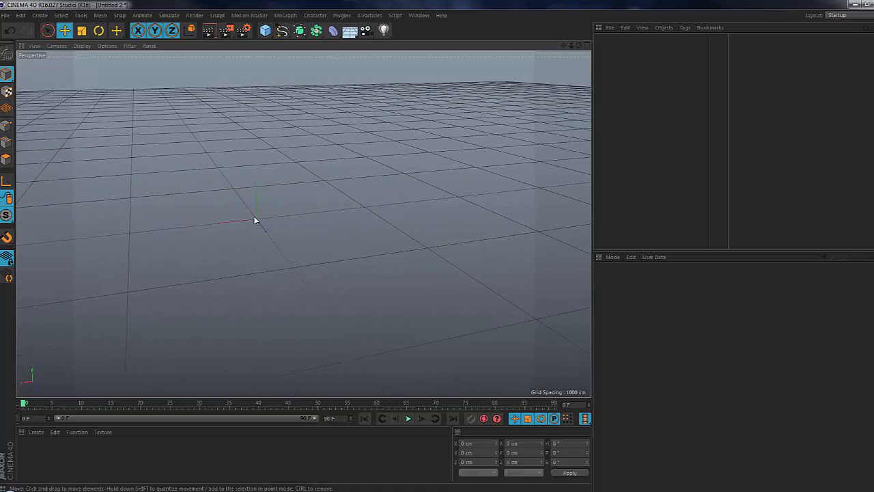
Step: Add a cube primitive at the scene origin and keep it selected
{"action": "left_click", "coordinate": [34, 17]}
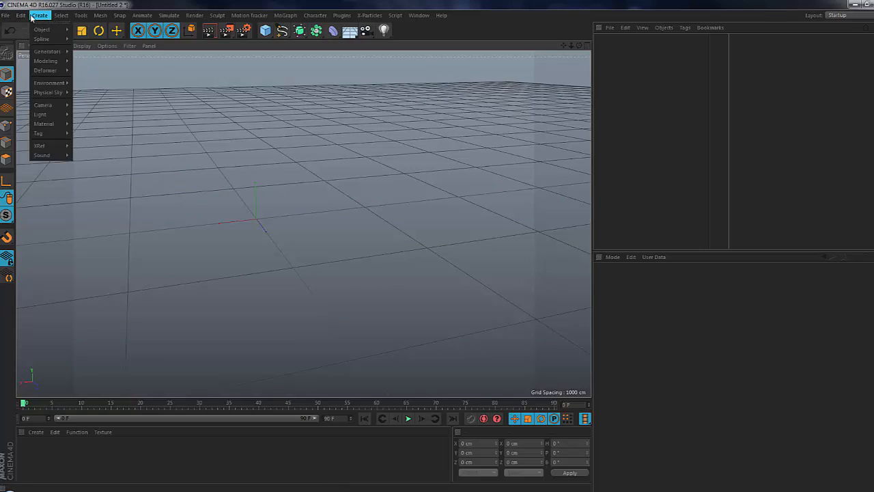
{"action": "mouse_move", "coordinate": [37, 33]}
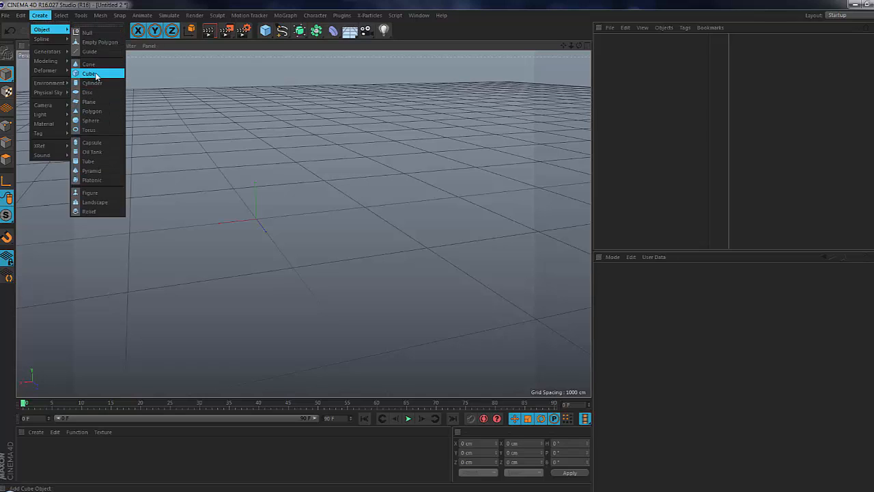
{"action": "left_click", "coordinate": [90, 73]}
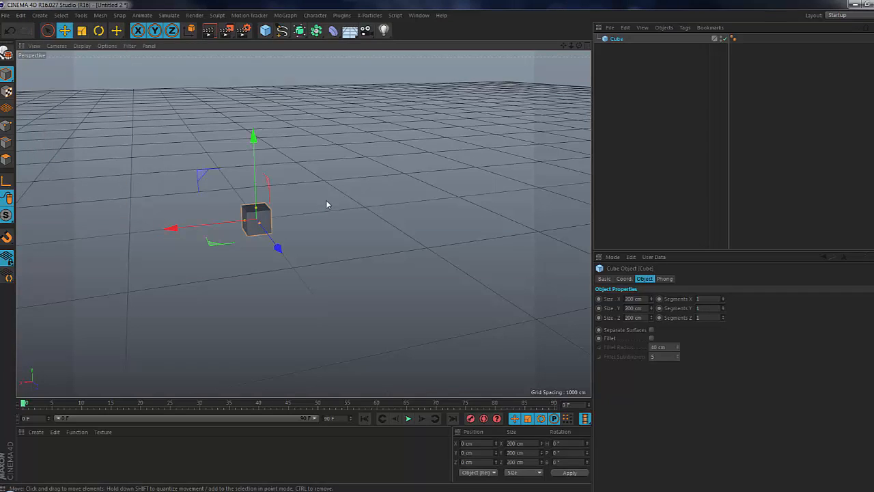
{"action": "left_click", "coordinate": [221, 207]}
{"action": "left_click", "coordinate": [255, 236]}
Step: Orbit, zoom and pan the perspective view around the cube until it is out of frame
{"action": "left_click_drag", "start_coordinate": [336, 236], "coordinate": [531, 230], "text": "alt"}
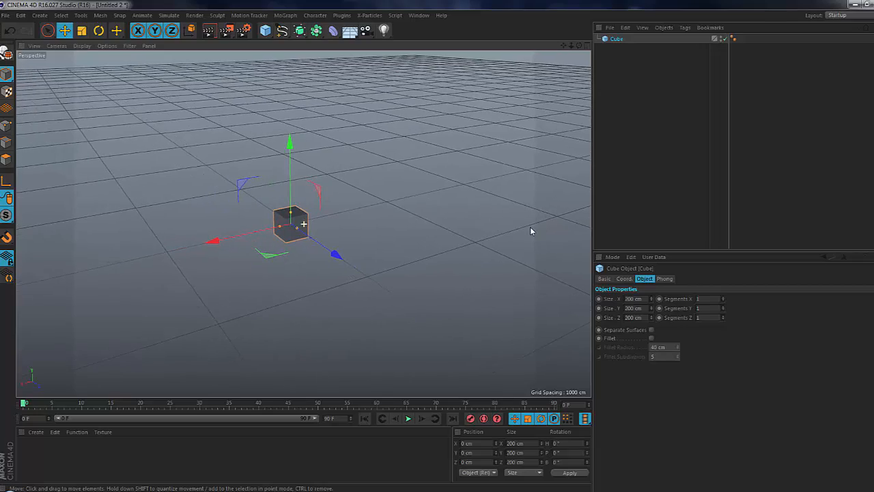
{"action": "right_click_drag", "start_coordinate": [260, 273], "coordinate": [324, 328], "text": "alt"}
{"action": "left_click_drag", "start_coordinate": [324, 327], "coordinate": [416, 203], "text": "alt"}
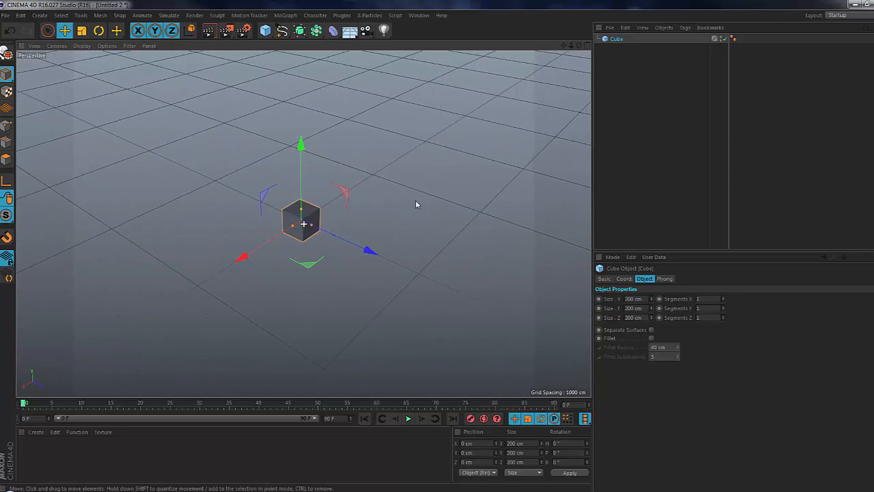
{"action": "left_click_drag", "start_coordinate": [250, 302], "coordinate": [449, 306], "text": "alt"}
{"action": "left_click_drag", "start_coordinate": [367, 244], "coordinate": [342, 297], "text": "alt"}
{"action": "left_click_drag", "start_coordinate": [402, 291], "coordinate": [259, 260], "text": "alt"}
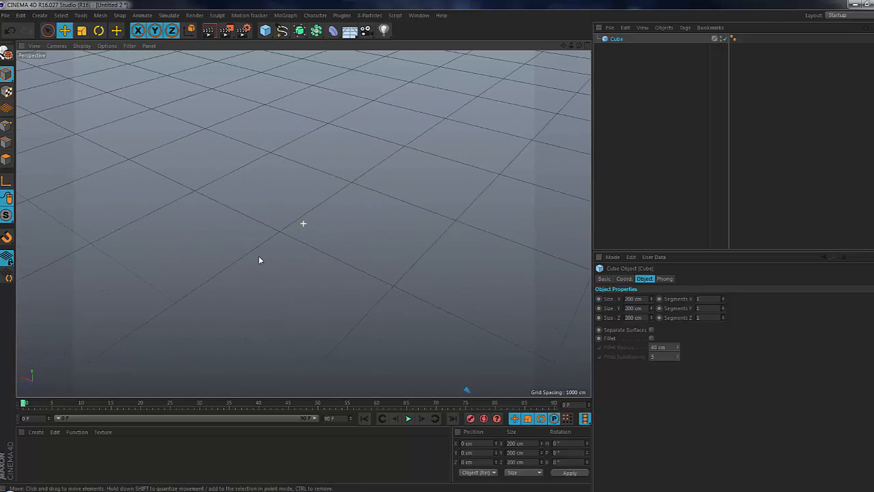
{"action": "scroll", "coordinate": [259, 258], "scroll_direction": "down", "scroll_amount": 5}
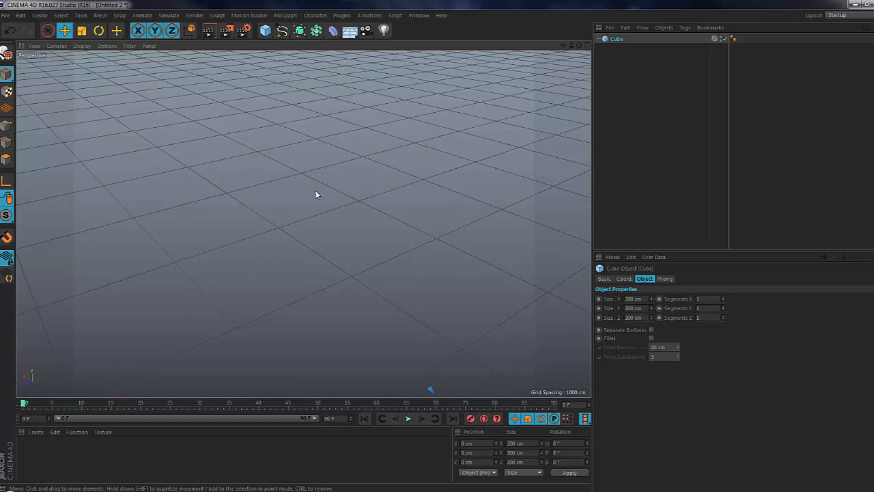
Step: Frame the cube in the perspective view, and pan and zoom back out from it
{"action": "key", "text": "h"}
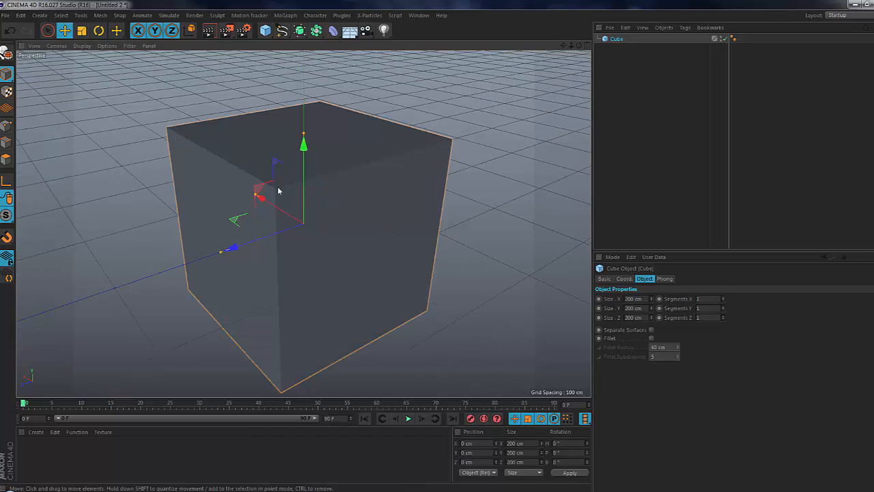
{"action": "scroll", "coordinate": [374, 234], "scroll_direction": "down", "scroll_amount": 6}
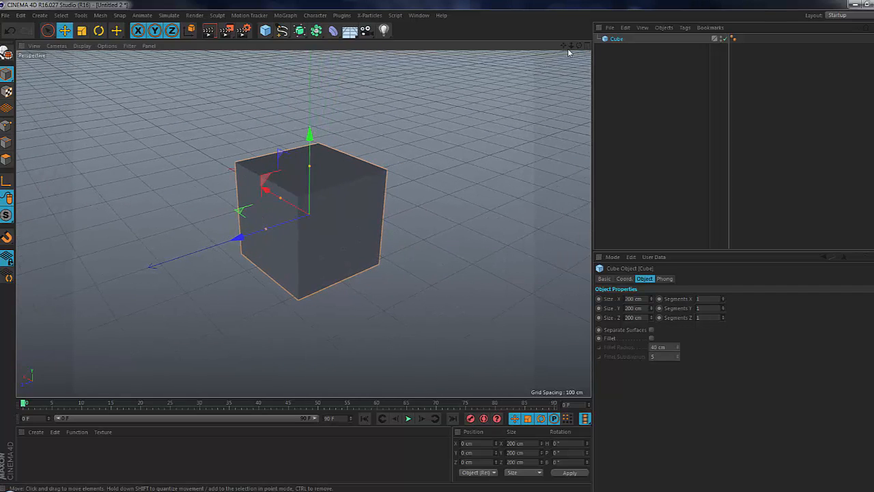
{"action": "left_click_drag", "start_coordinate": [564, 45], "coordinate": [607, 48]}
{"action": "scroll", "coordinate": [303, 224], "scroll_direction": "down", "scroll_amount": 8}
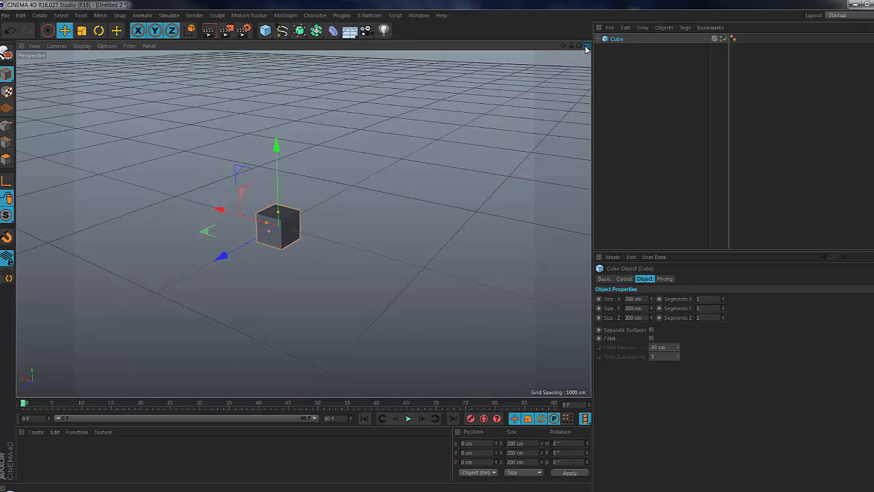
Step: Switch between the four-view layout and maximised single views, examining the cube in the Perspective and Top views and returning to Perspective
{"action": "left_click", "coordinate": [586, 46]}
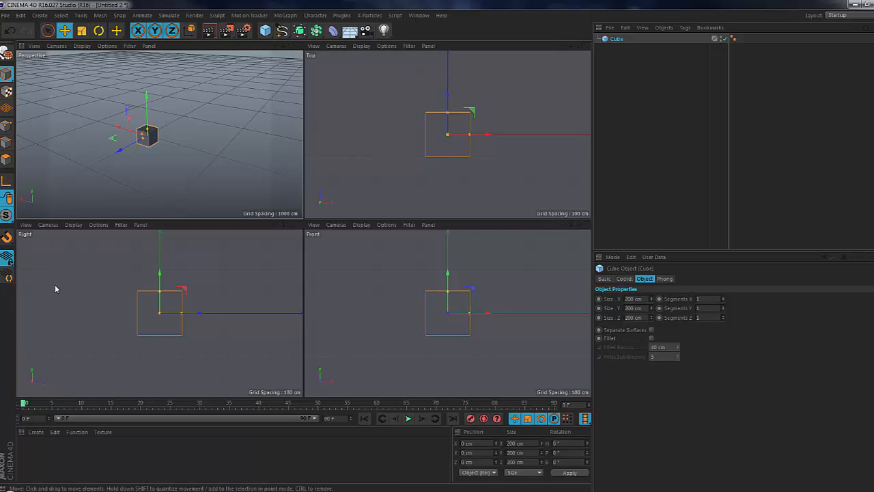
{"action": "left_click", "coordinate": [299, 45]}
{"action": "left_click", "coordinate": [365, 124]}
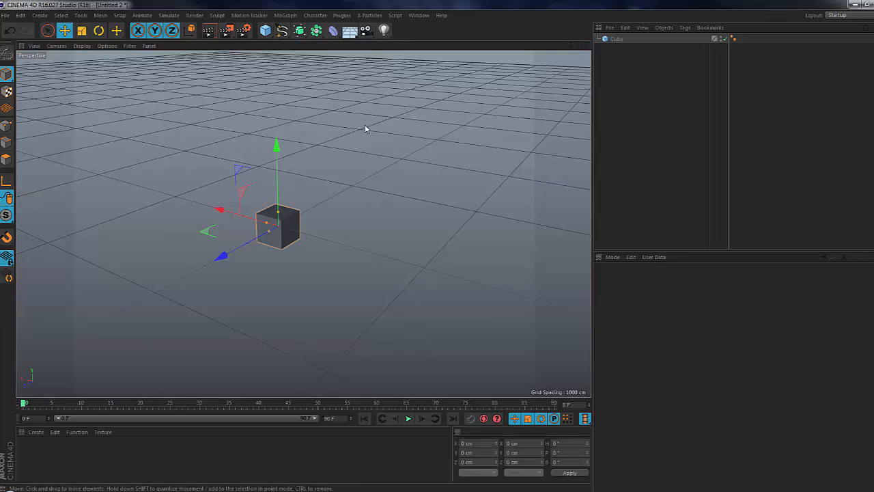
{"action": "middle_click", "coordinate": [349, 207]}
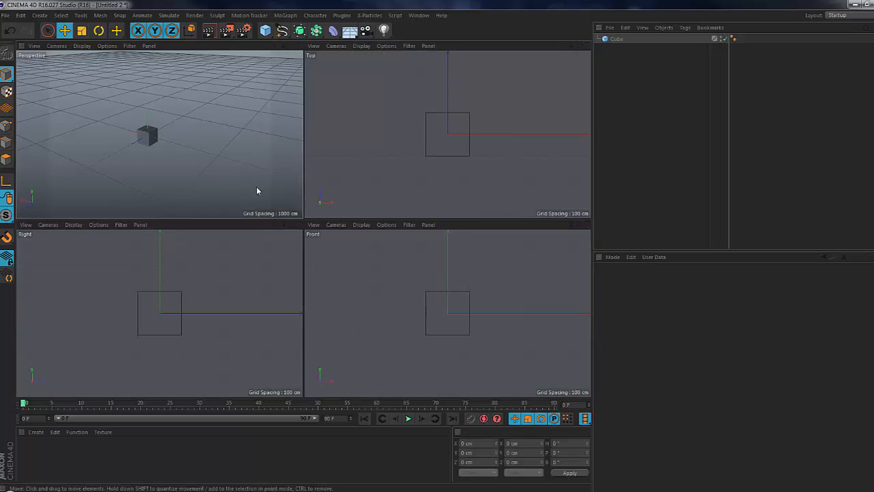
{"action": "middle_click", "coordinate": [178, 200]}
{"action": "middle_click", "coordinate": [344, 260]}
{"action": "middle_click", "coordinate": [367, 150]}
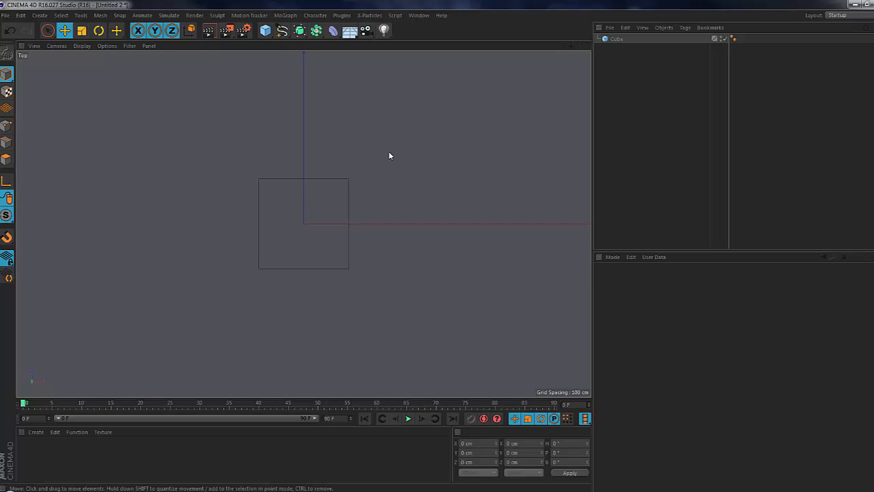
{"action": "middle_click", "coordinate": [388, 151]}
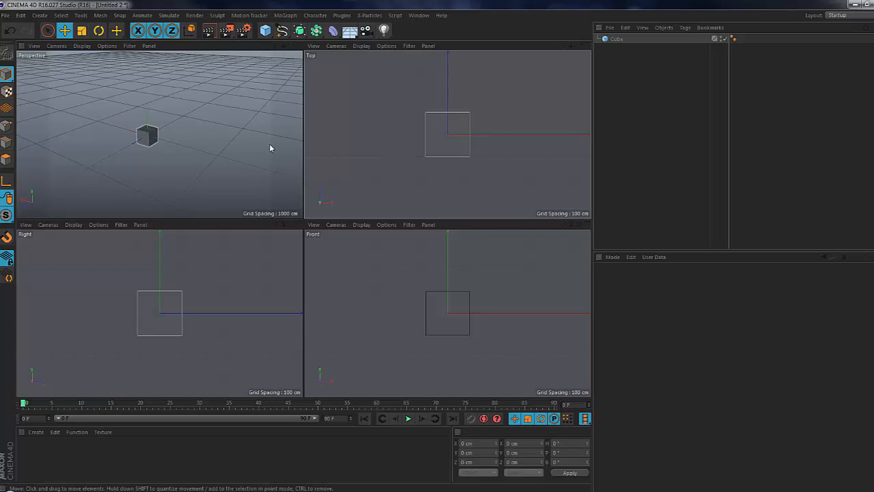
{"action": "middle_click", "coordinate": [211, 160]}
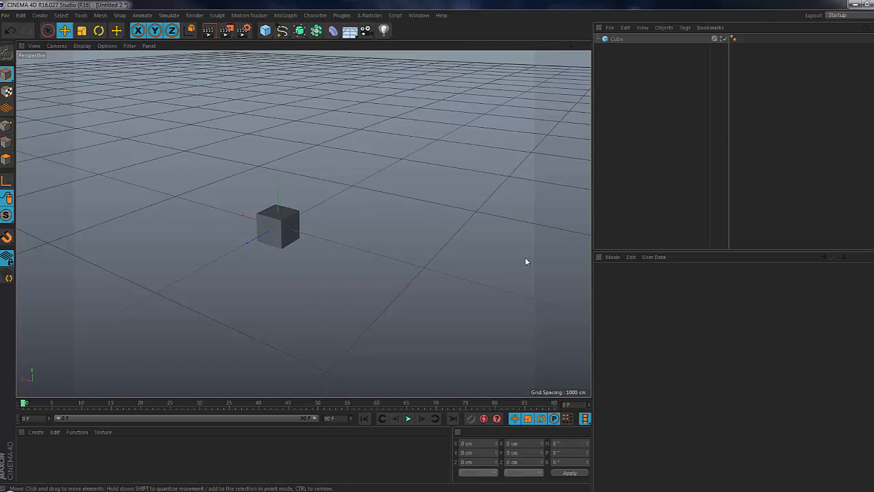
Step: Add a cylinder primitive to the scene at the cube's position
{"action": "left_click_drag", "start_coordinate": [334, 291], "coordinate": [335, 235], "text": "alt"}
{"action": "left_click", "coordinate": [304, 235]}
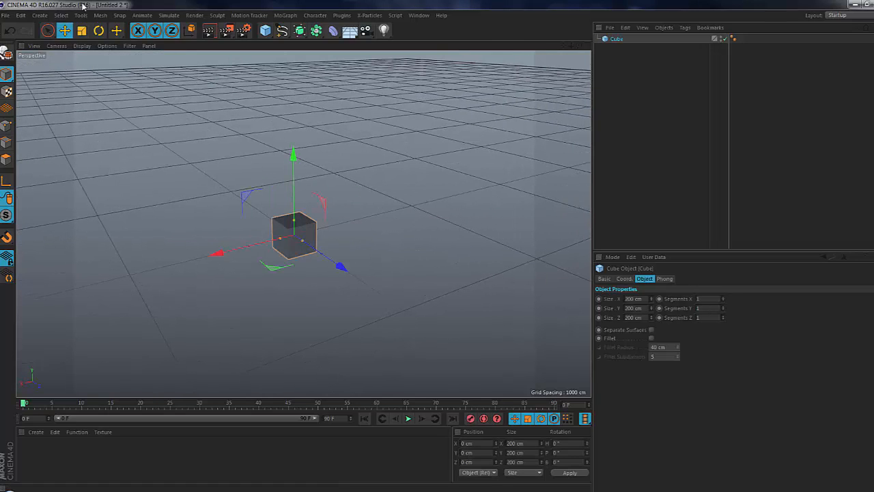
{"action": "left_click", "coordinate": [39, 15]}
{"action": "mouse_move", "coordinate": [49, 30]}
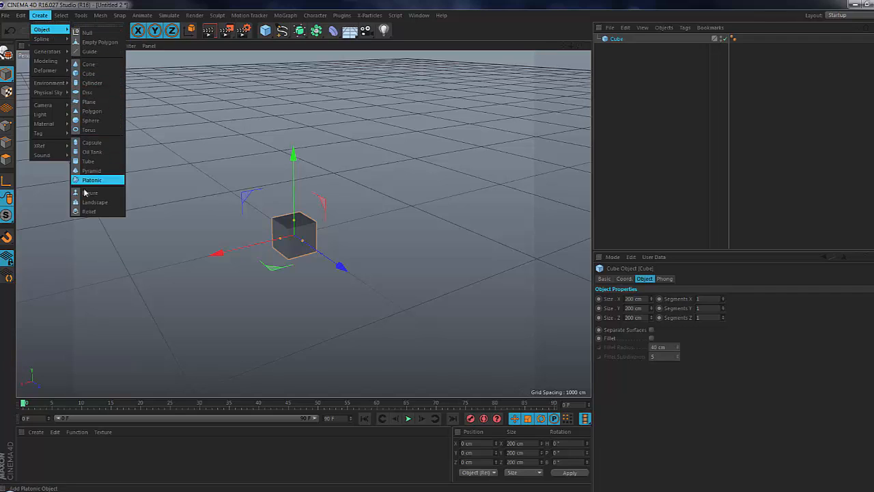
{"action": "left_click", "coordinate": [92, 83]}
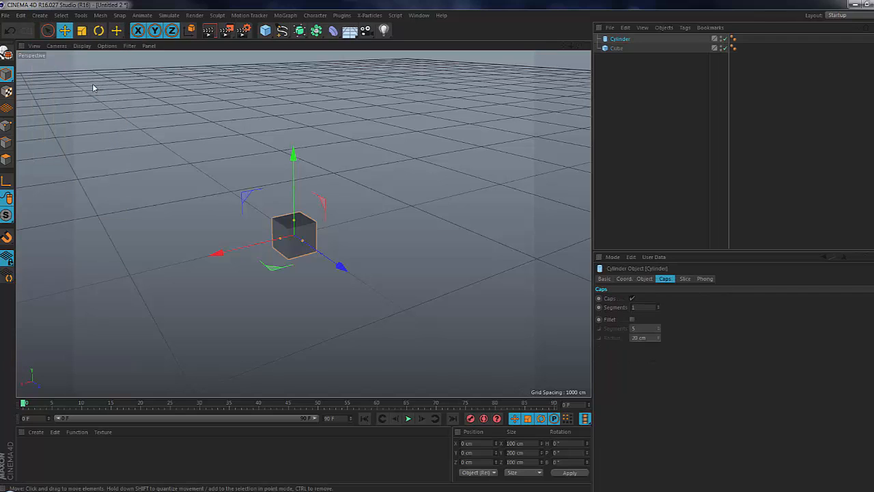
Step: Add a Platonic primitive and move it along the positive Z axis, clear of the cube and cylinder
{"action": "left_click", "coordinate": [39, 15]}
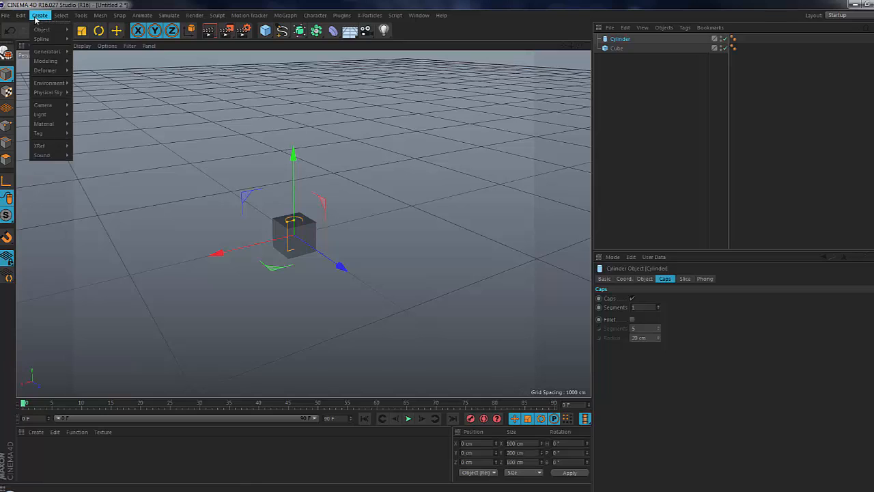
{"action": "mouse_move", "coordinate": [48, 29]}
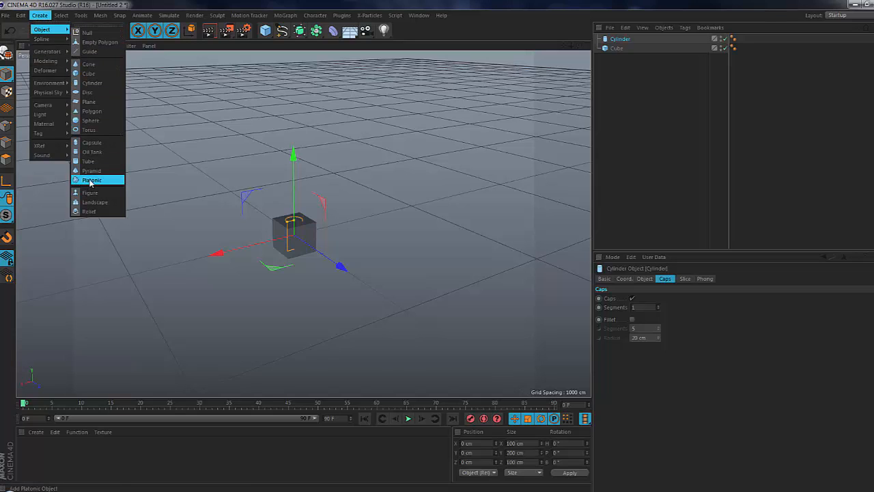
{"action": "left_click", "coordinate": [96, 181]}
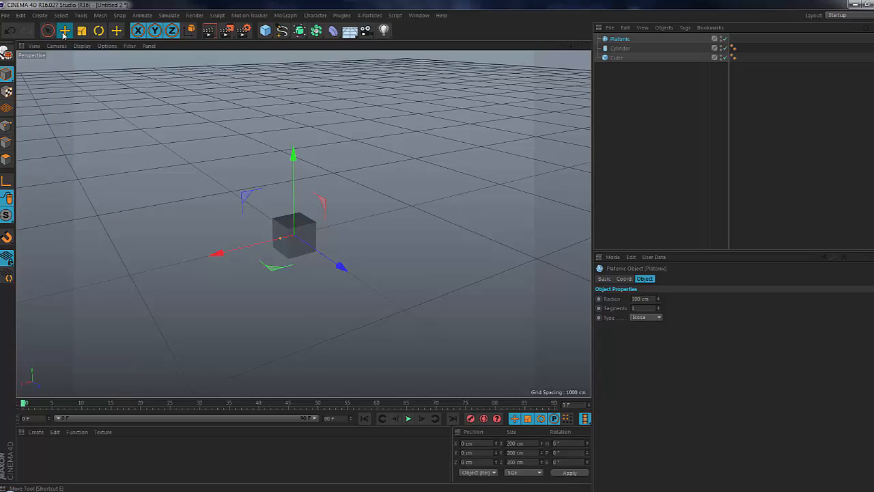
{"action": "left_click_drag", "start_coordinate": [364, 287], "coordinate": [481, 364]}
Step: Move the cube off the cylinder to about X 501 cm and Z -553 cm
{"action": "left_click", "coordinate": [301, 235]}
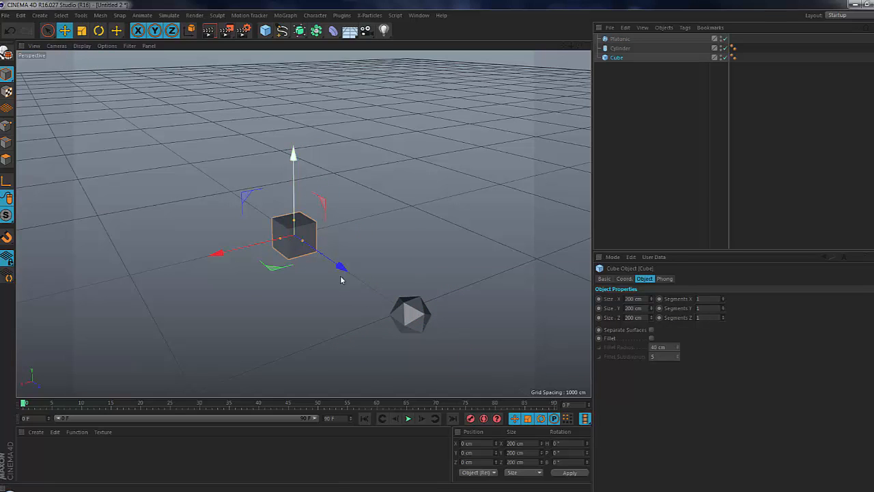
{"action": "left_click_drag", "start_coordinate": [342, 273], "coordinate": [144, 239]}
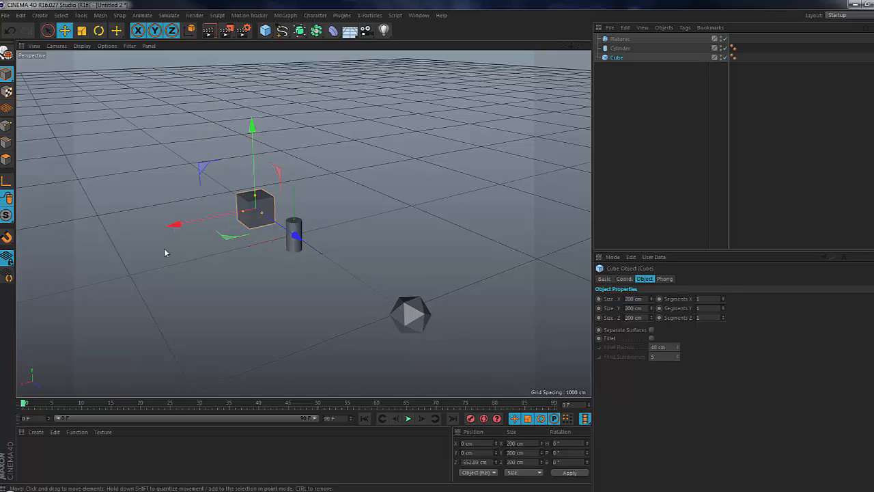
{"action": "left_click_drag", "start_coordinate": [147, 241], "coordinate": [112, 253]}
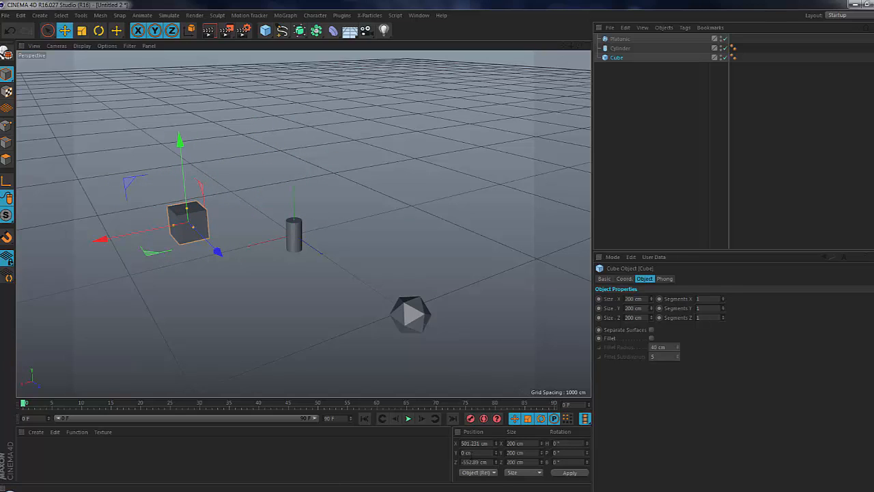
Step: Move the cube to about X -954 cm and Z 105 cm, on the far side of the cylinder
{"action": "left_click", "coordinate": [471, 454]}
{"action": "left_click", "coordinate": [474, 453]}
{"action": "left_click_drag", "start_coordinate": [101, 239], "coordinate": [264, 202]}
{"action": "left_click_drag", "start_coordinate": [409, 206], "coordinate": [468, 230]}
Step: Raise the cylinder to about Y 125 cm and select the Platonic
{"action": "left_click", "coordinate": [304, 244]}
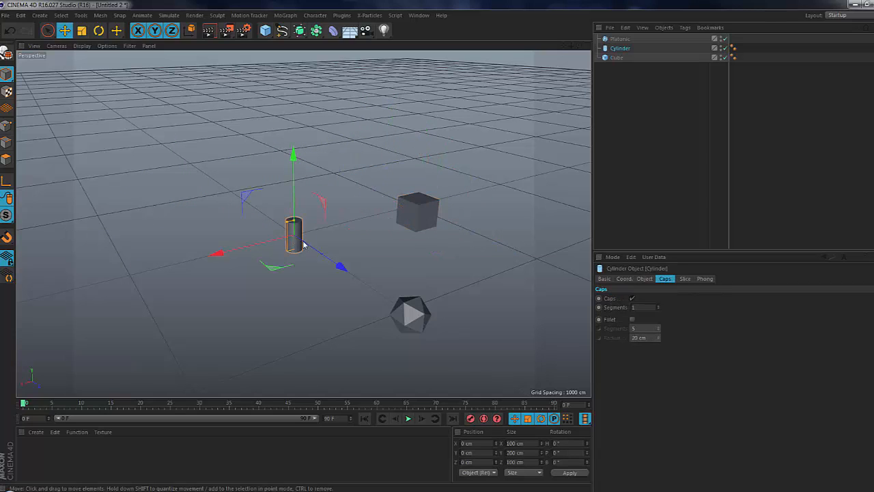
{"action": "left_click_drag", "start_coordinate": [293, 156], "coordinate": [293, 136]}
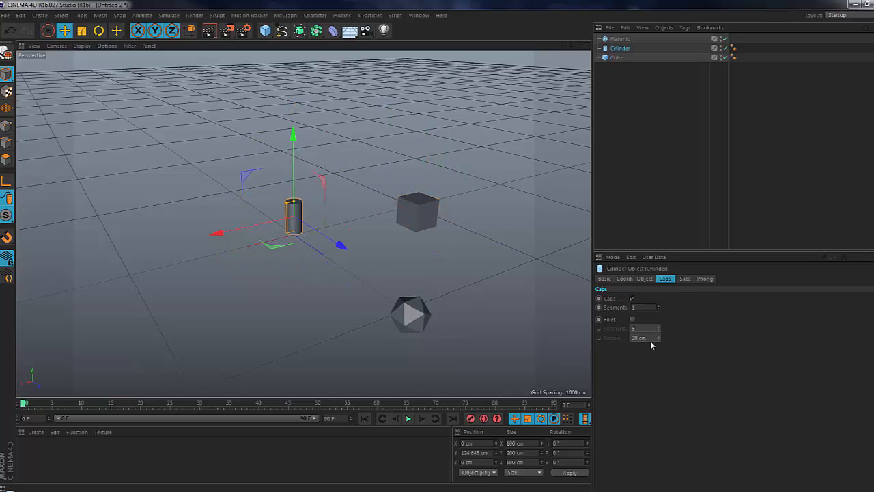
{"action": "left_click", "coordinate": [409, 314]}
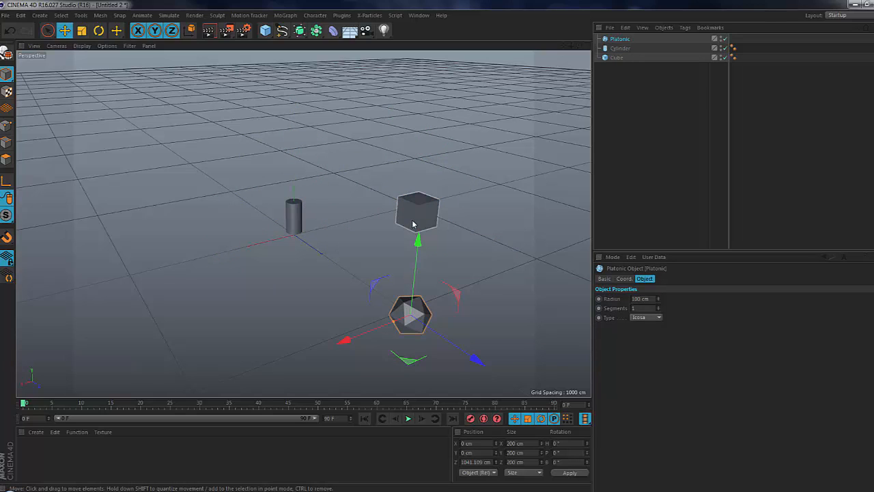
Step: Set the cube's X size to 500 cm and its Y size to 300 cm
{"action": "left_click", "coordinate": [413, 213]}
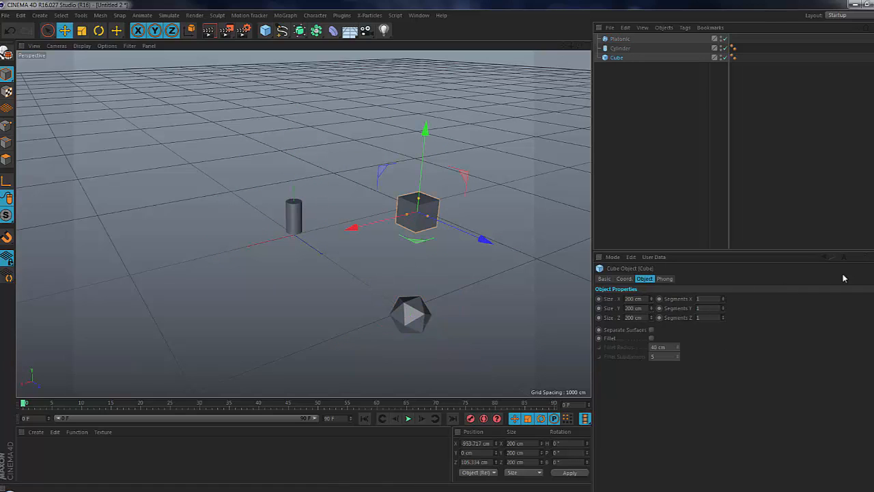
{"action": "left_click", "coordinate": [650, 297]}
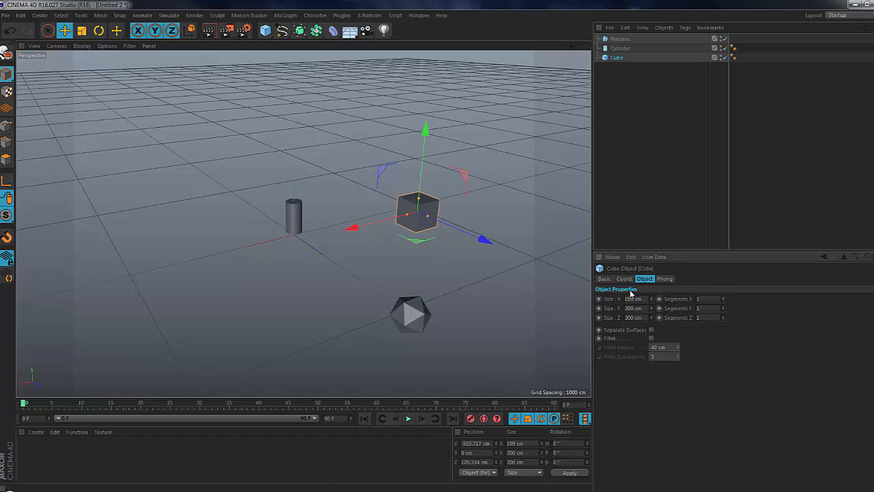
{"action": "double_click", "coordinate": [642, 298]}
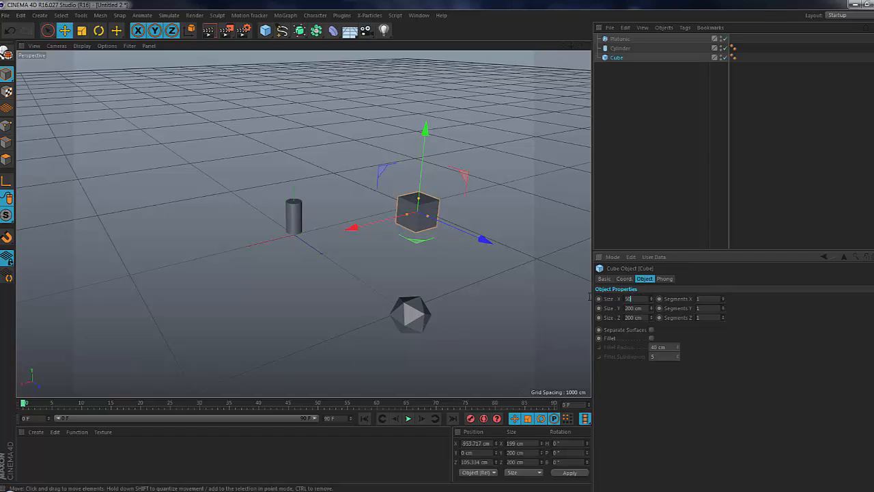
{"action": "key", "text": "Return"}
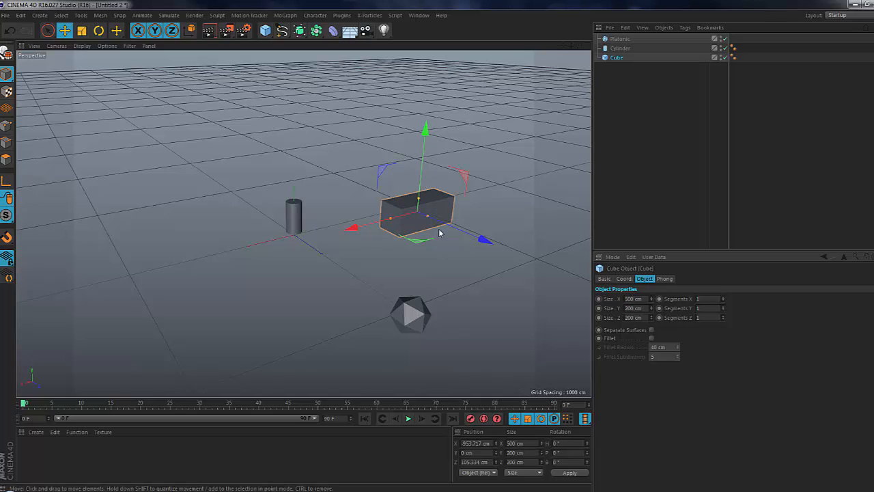
{"action": "left_click_drag", "start_coordinate": [441, 232], "coordinate": [329, 248], "text": "alt"}
{"action": "double_click", "coordinate": [634, 308]}
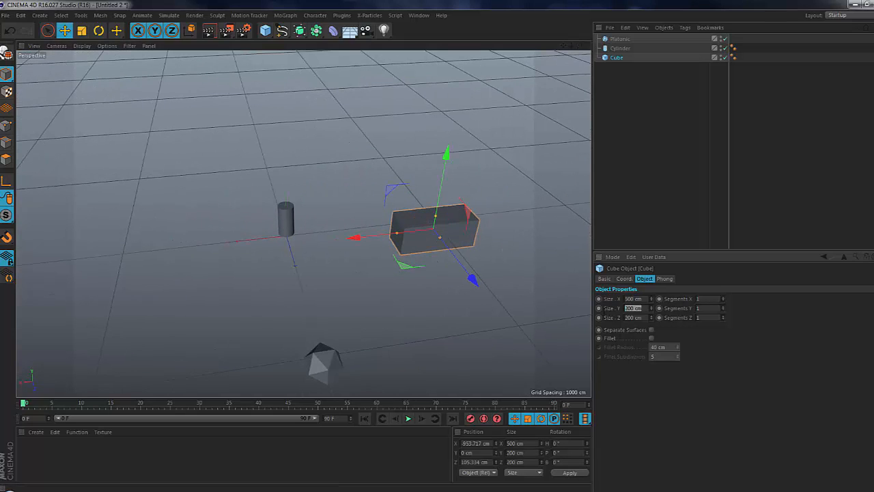
{"action": "type", "text": "300"}
{"action": "key", "text": "Return"}
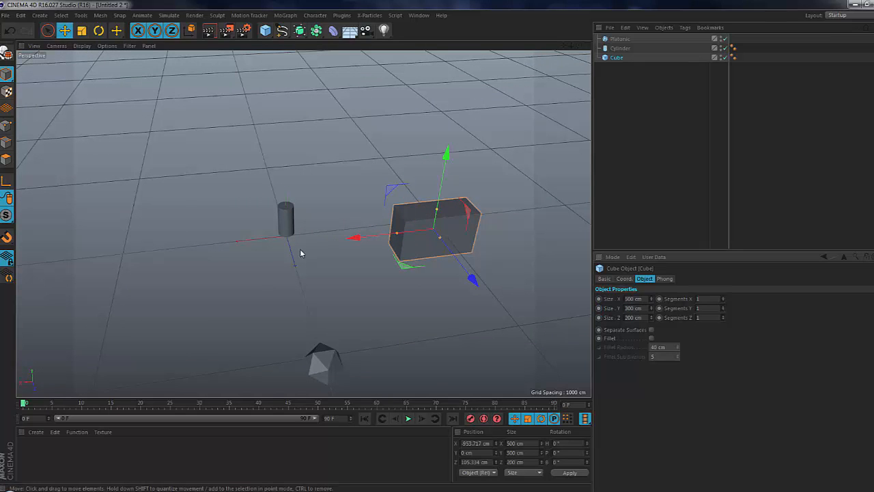
Step: Move the cube beside the cylinder to about X -368, Y -51, Z -54 cm and scale it uniformly to about 672 × 403 × 269 cm
{"action": "left_click_drag", "start_coordinate": [300, 253], "coordinate": [384, 251], "text": "alt"}
{"action": "left_click_drag", "start_coordinate": [271, 188], "coordinate": [213, 246]}
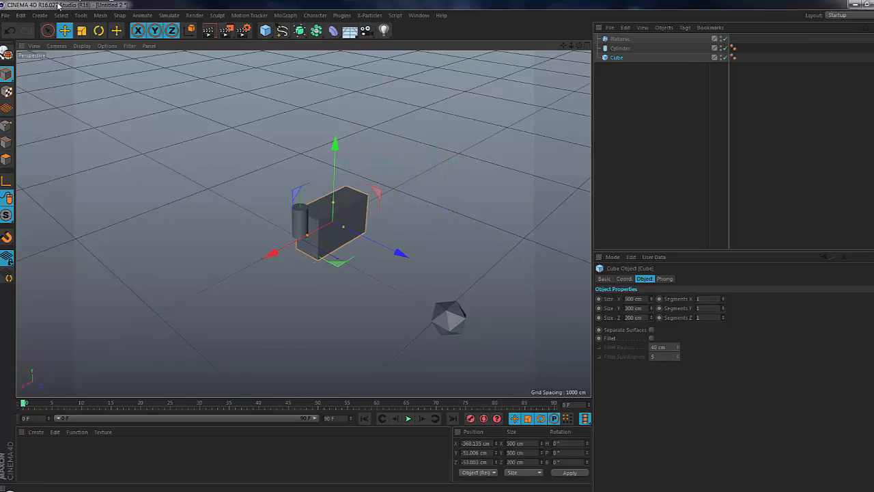
{"action": "left_click", "coordinate": [81, 30]}
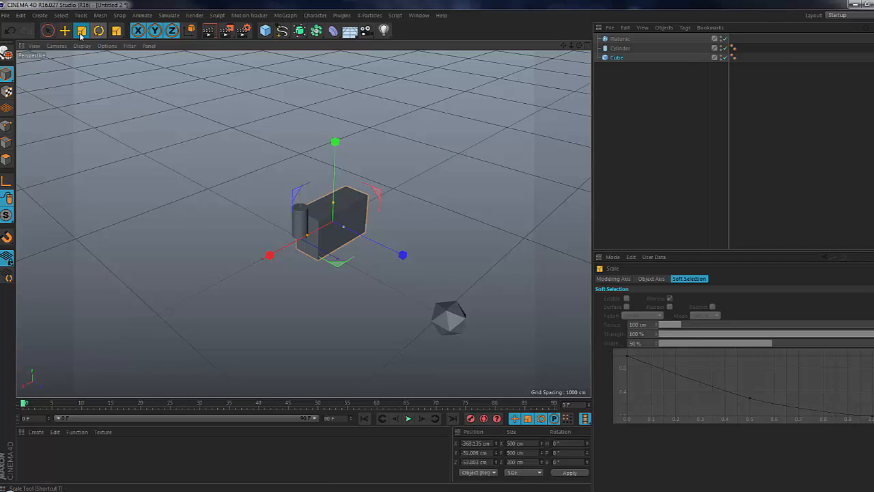
{"action": "left_click_drag", "start_coordinate": [336, 141], "coordinate": [198, 149]}
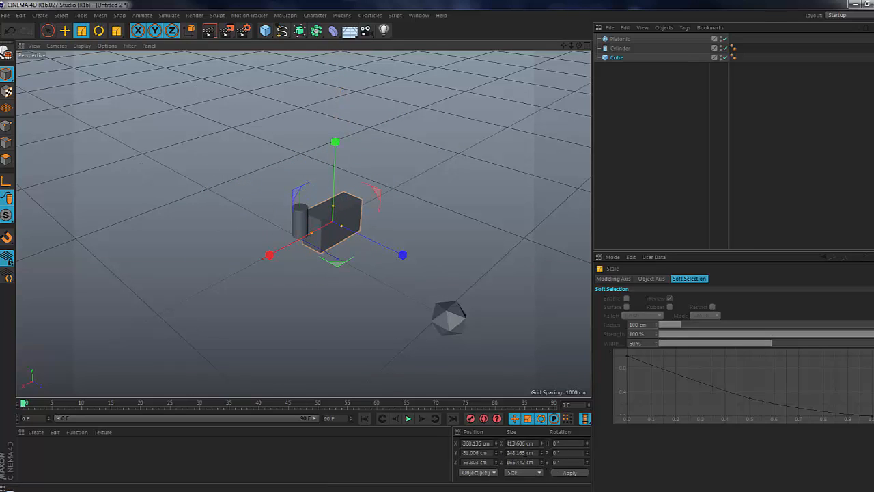
{"action": "left_click_drag", "start_coordinate": [334, 141], "coordinate": [335, 113]}
Step: Rotate the enlarged cube freely around several of its axes
{"action": "left_click", "coordinate": [99, 30]}
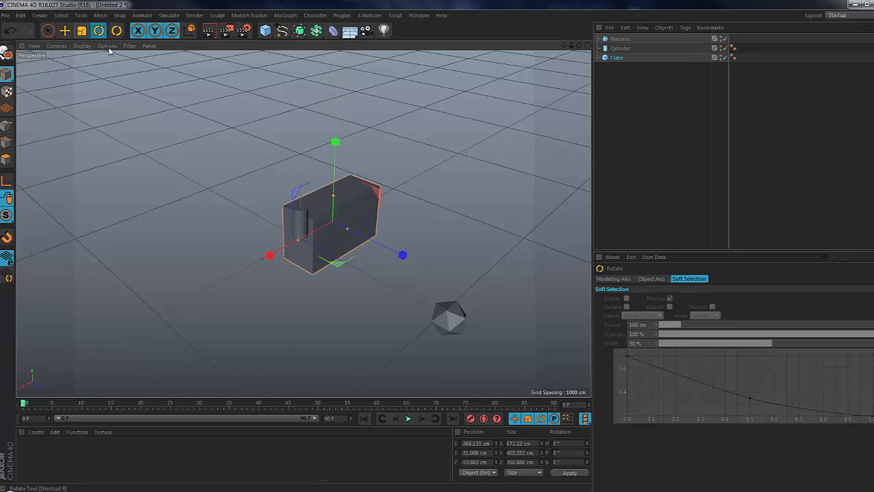
{"action": "left_click_drag", "start_coordinate": [334, 179], "coordinate": [252, 138]}
{"action": "left_click_drag", "start_coordinate": [327, 213], "coordinate": [343, 150]}
{"action": "left_click_drag", "start_coordinate": [337, 193], "coordinate": [179, 176]}
Step: Undo the transformations and the creation of the primitives until the scene is empty
{"action": "key", "text": "ctrl+z"}
{"action": "key", "text": "ctrl+z"}
{"action": "key", "text": "ctrl+z"}
{"action": "key", "text": "ctrl+z"}
{"action": "key", "text": "ctrl+z"}
{"action": "key", "text": "ctrl+z"}
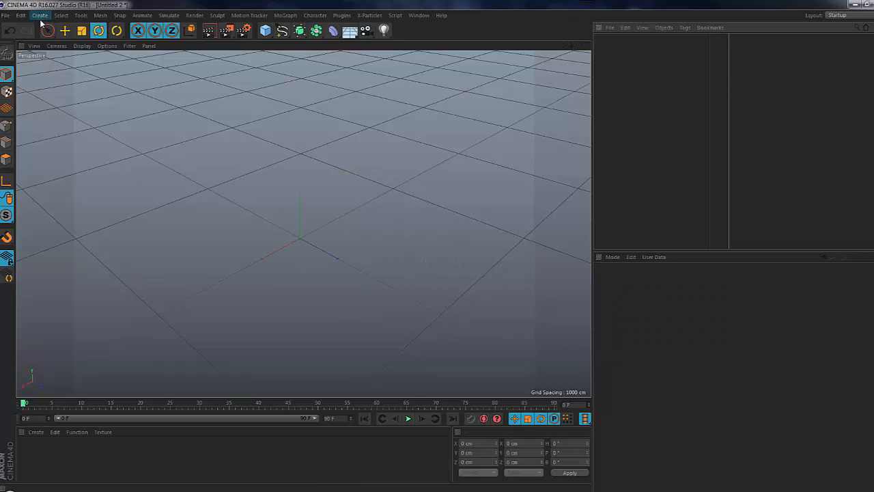
Step: Add a new cube primitive at the origin of the empty scene
{"action": "left_click", "coordinate": [39, 15]}
{"action": "mouse_move", "coordinate": [44, 30]}
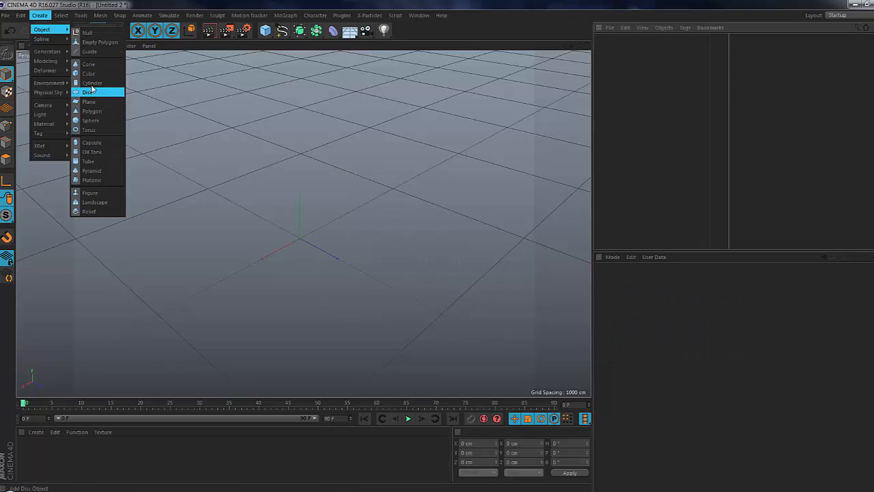
{"action": "left_click", "coordinate": [89, 73]}
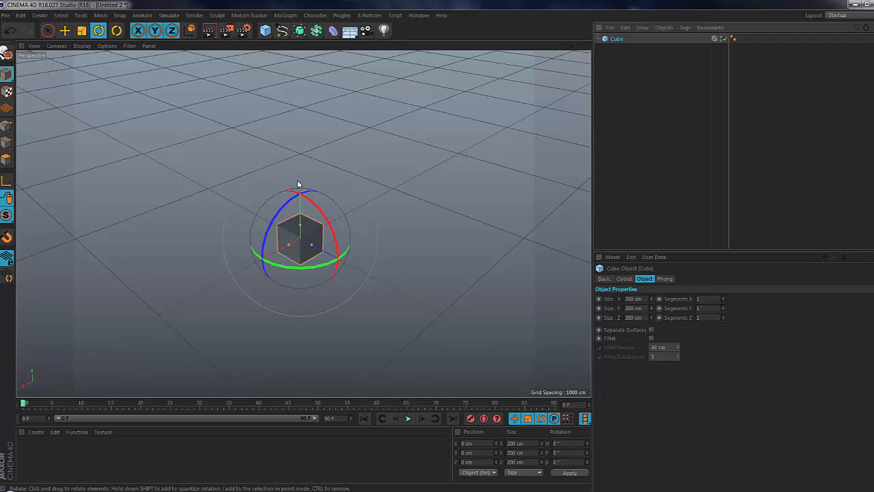
Step: Move the cube up to about Y 225 cm and rotate its pitch to about -39°
{"action": "key", "text": "e"}
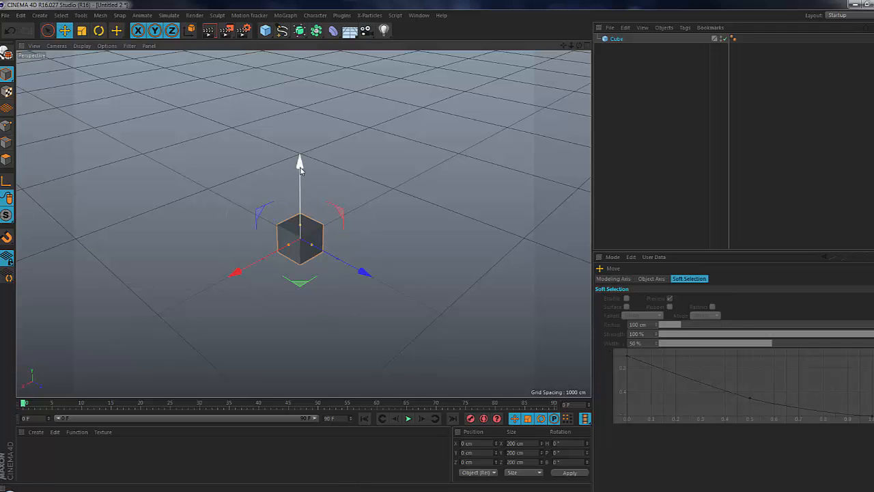
{"action": "left_click_drag", "start_coordinate": [300, 166], "coordinate": [284, 137]}
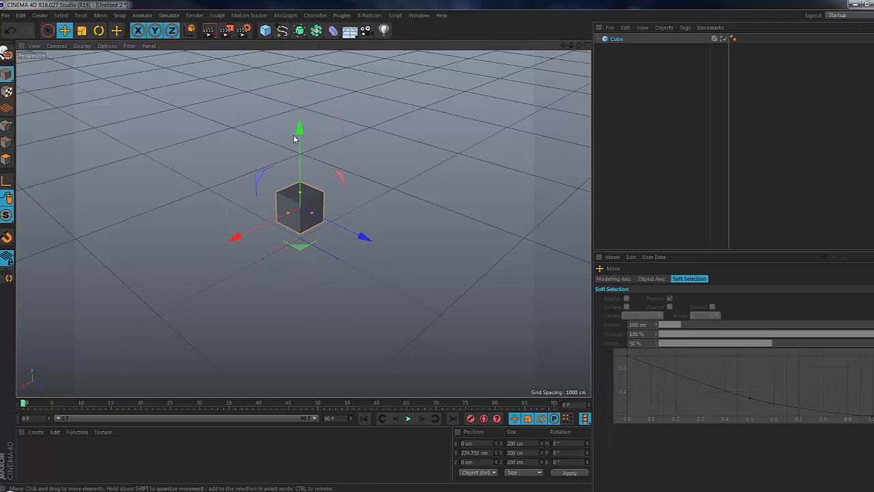
{"action": "key", "text": "r"}
{"action": "left_click_drag", "start_coordinate": [307, 171], "coordinate": [329, 205]}
Step: Scale the cube up uniformly, and undo its scaling, rotation and move
{"action": "key", "text": "t"}
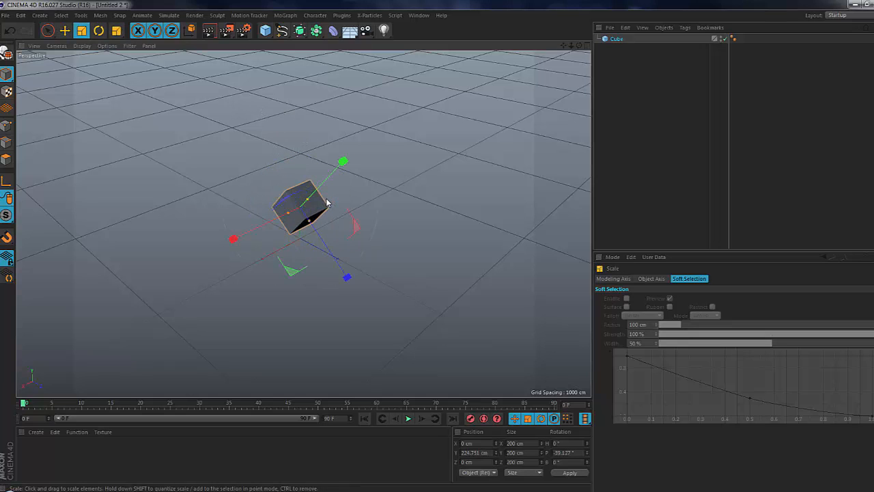
{"action": "left_click_drag", "start_coordinate": [341, 160], "coordinate": [479, 73]}
{"action": "key", "text": "ctrl+z"}
{"action": "key", "text": "ctrl+z"}
{"action": "key", "text": "ctrl+z"}
{"action": "key", "text": "ctrl+z"}
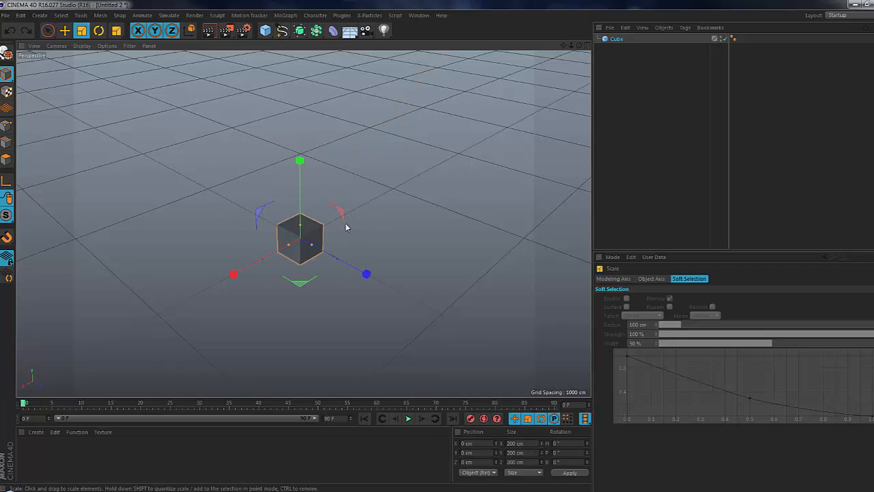
Step: Raise the cube to about Y 82 cm and rotate its pitch to about -58°
{"action": "left_click", "coordinate": [300, 240]}
{"action": "key", "text": "e"}
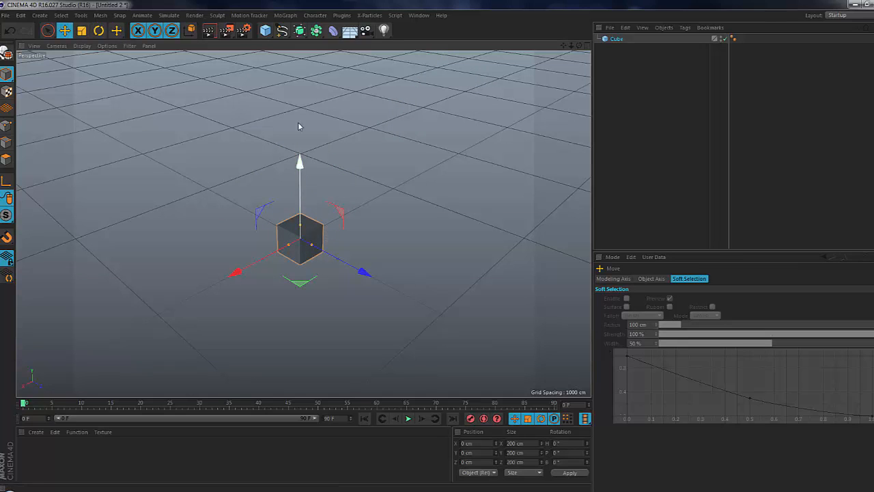
{"action": "left_click_drag", "start_coordinate": [300, 127], "coordinate": [306, 153]}
{"action": "key", "text": "r"}
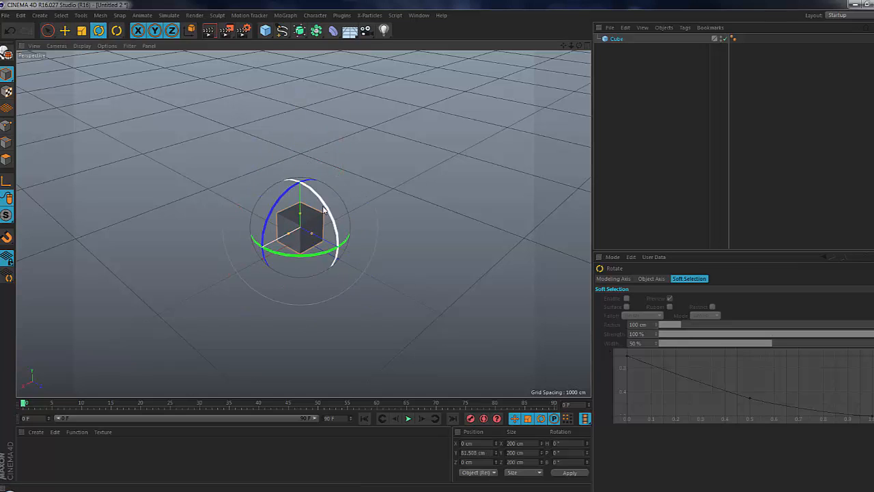
{"action": "mouse_move", "coordinate": [337, 217]}
{"action": "left_mouse_down"}
{"action": "mouse_move", "coordinate": [326, 244]}
{"action": "mouse_move", "coordinate": [321, 210]}
{"action": "left_mouse_up"}
Step: Scale the tilted cube uniformly to about 430 cm and stretch its Y size to about 1745 cm
{"action": "key", "text": "t"}
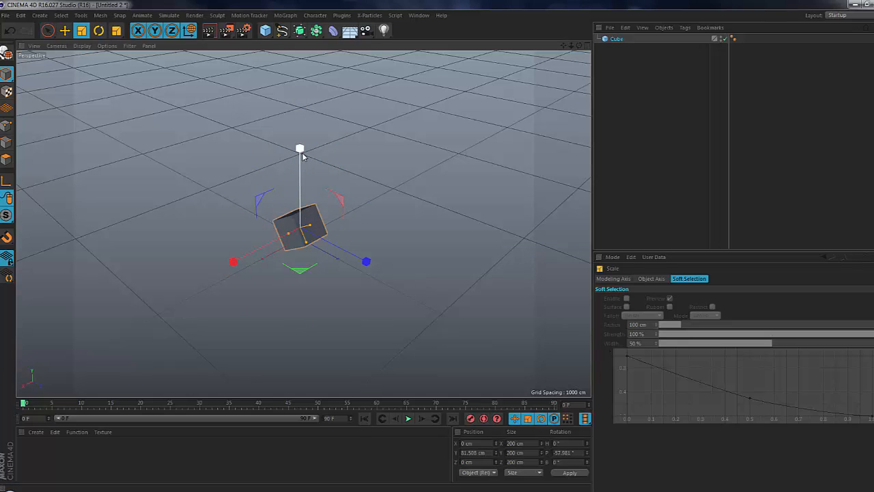
{"action": "left_click_drag", "start_coordinate": [302, 153], "coordinate": [301, 67]}
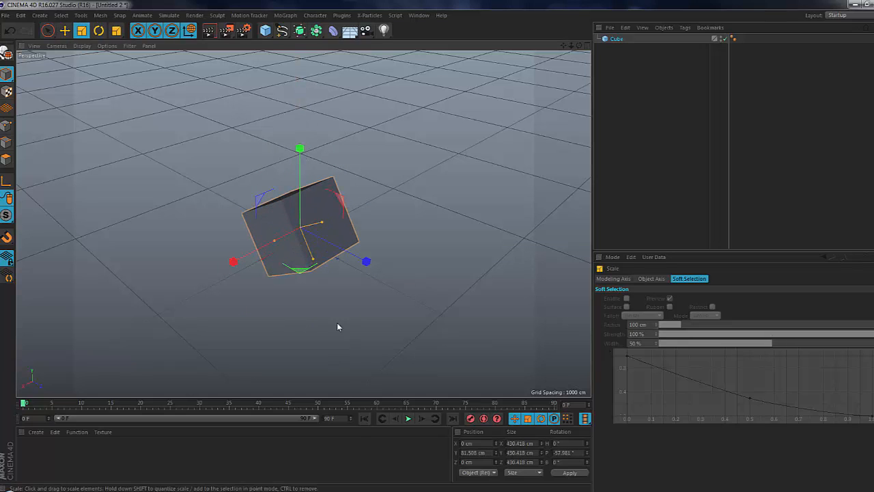
{"action": "left_click_drag", "start_coordinate": [413, 291], "coordinate": [345, 217], "text": "alt"}
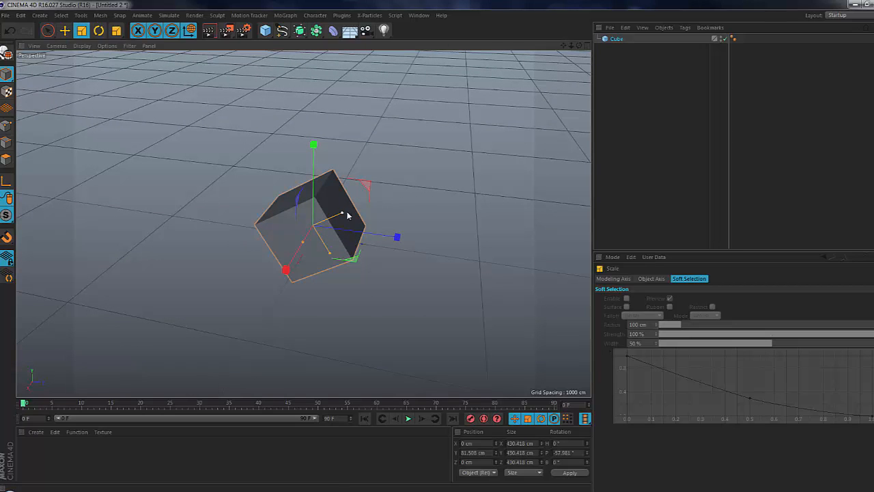
{"action": "left_click_drag", "start_coordinate": [347, 216], "coordinate": [443, 163]}
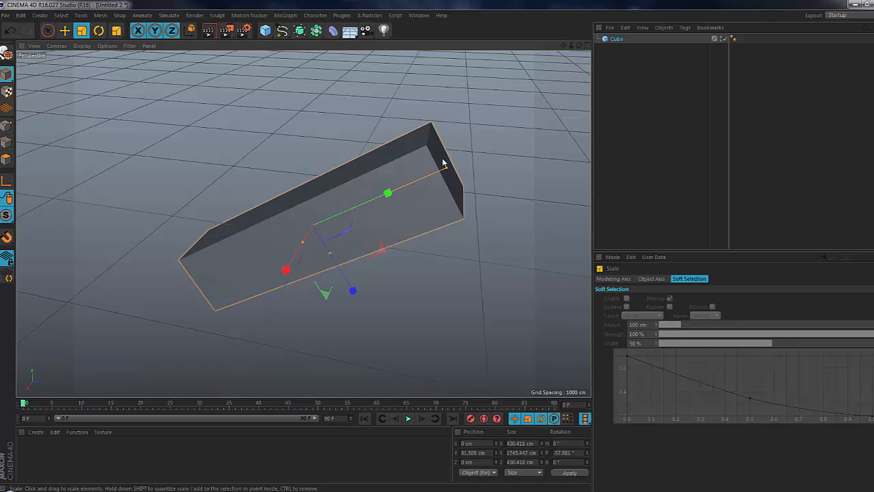
Step: Resize the cube along its own axes to about 1349 × 1536 × 1092 cm and switch to the world coordinate system
{"action": "left_click", "coordinate": [614, 43]}
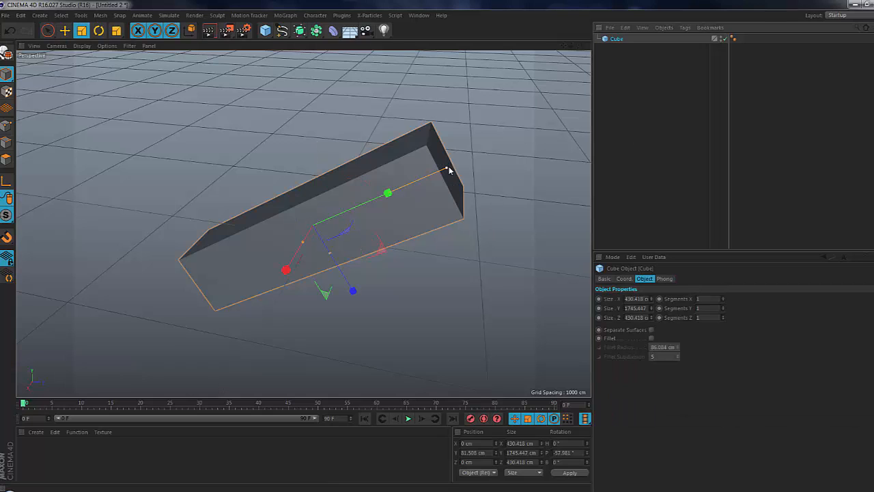
{"action": "left_click_drag", "start_coordinate": [449, 172], "coordinate": [278, 292]}
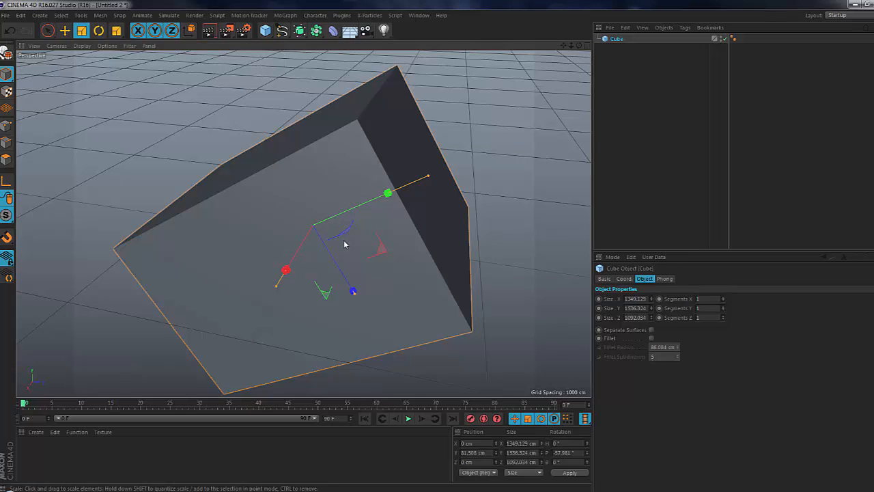
{"action": "key", "text": "w"}
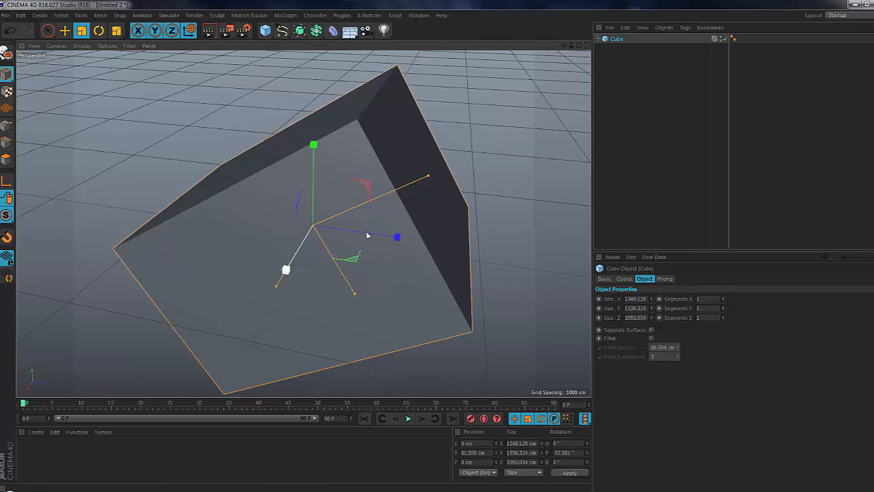
Step: Delete the cube from the scene
{"action": "left_click", "coordinate": [609, 64]}
{"action": "left_click", "coordinate": [605, 41]}
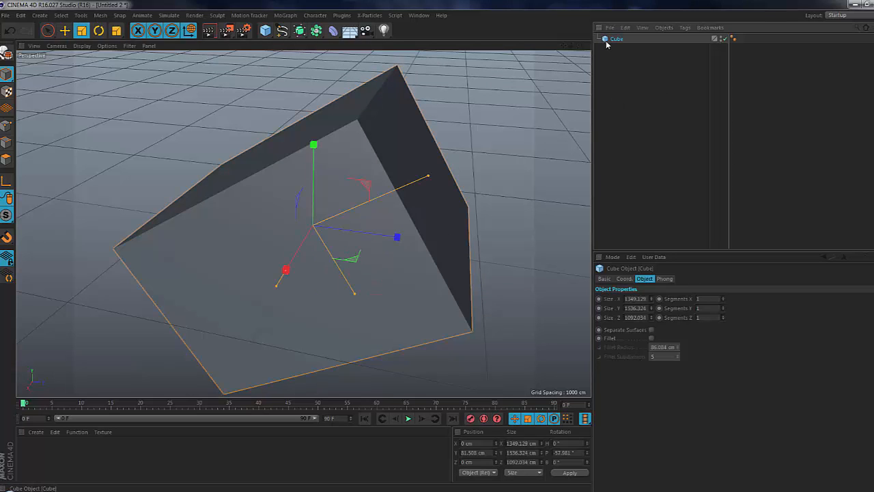
{"action": "key", "text": "Delete"}
Step: Add a Floor object to the empty scene and render the active view
{"action": "mouse_move", "coordinate": [360, 285]}
{"action": "left_mouse_down", "text": "alt"}
{"action": "mouse_move", "coordinate": [353, 294]}
{"action": "mouse_move", "coordinate": [295, 291]}
{"action": "mouse_move", "coordinate": [382, 286]}
{"action": "left_mouse_up", "text": "alt"}
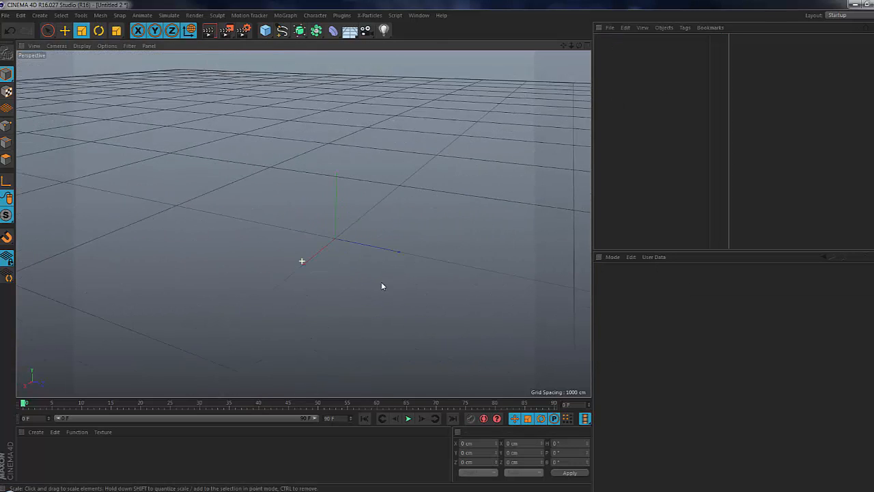
{"action": "scroll", "coordinate": [401, 287], "scroll_direction": "up", "scroll_amount": 2}
{"action": "scroll", "coordinate": [321, 274], "scroll_direction": "up", "scroll_amount": 1}
{"action": "scroll", "coordinate": [304, 221], "scroll_direction": "up", "scroll_amount": 1}
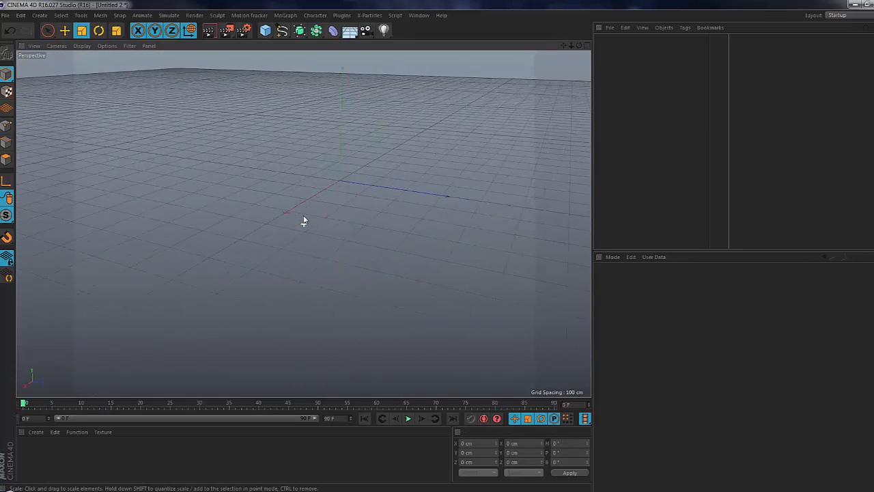
{"action": "left_click_drag", "start_coordinate": [303, 221], "coordinate": [287, 235], "text": "alt"}
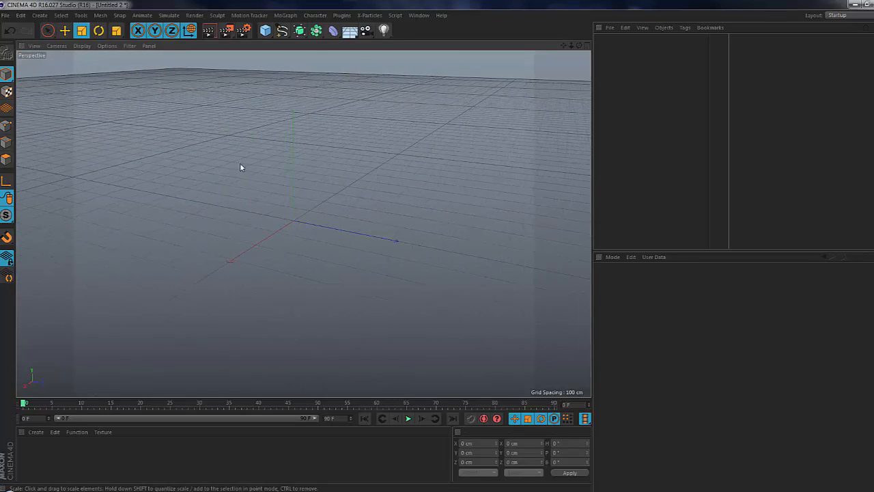
{"action": "left_click", "coordinate": [38, 16]}
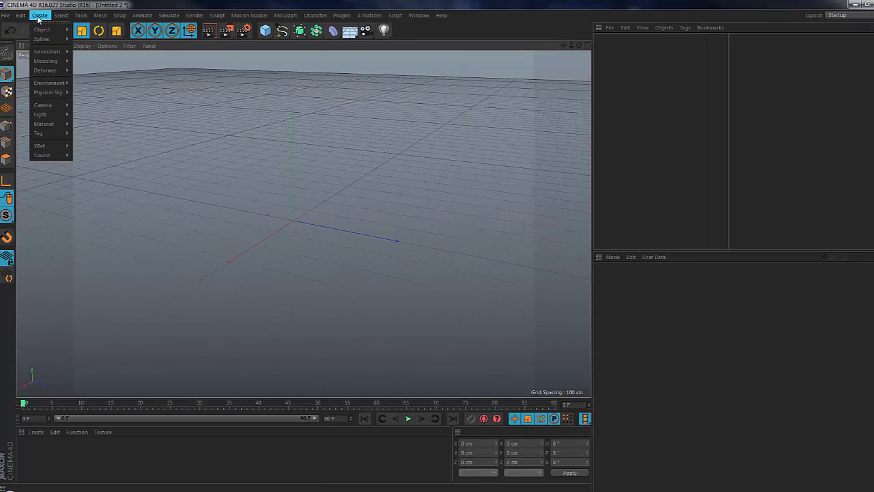
{"action": "mouse_move", "coordinate": [50, 84]}
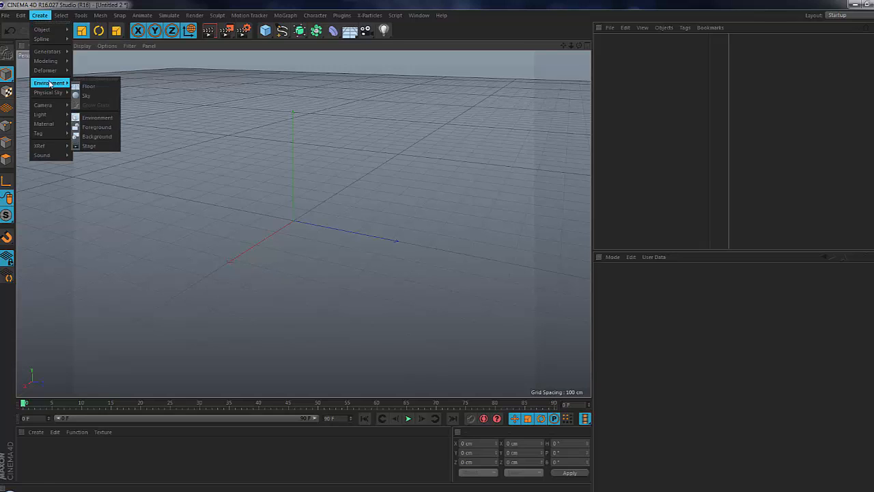
{"action": "left_click", "coordinate": [109, 87]}
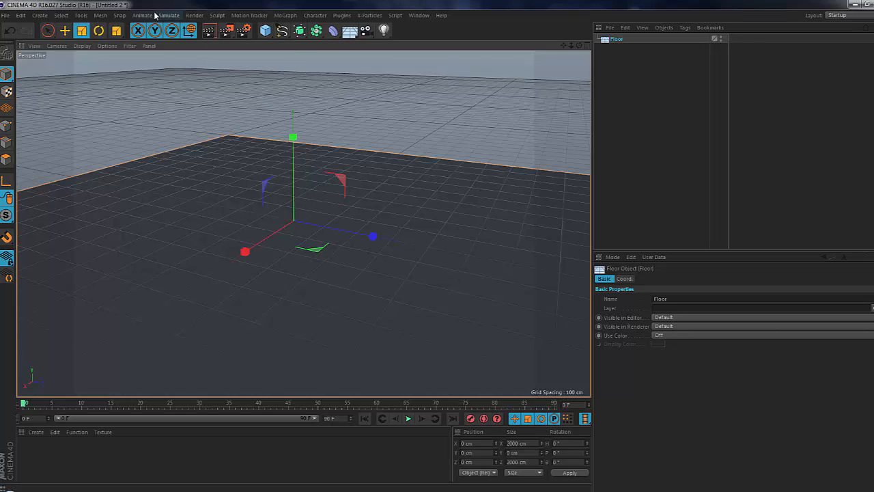
{"action": "left_click", "coordinate": [194, 15]}
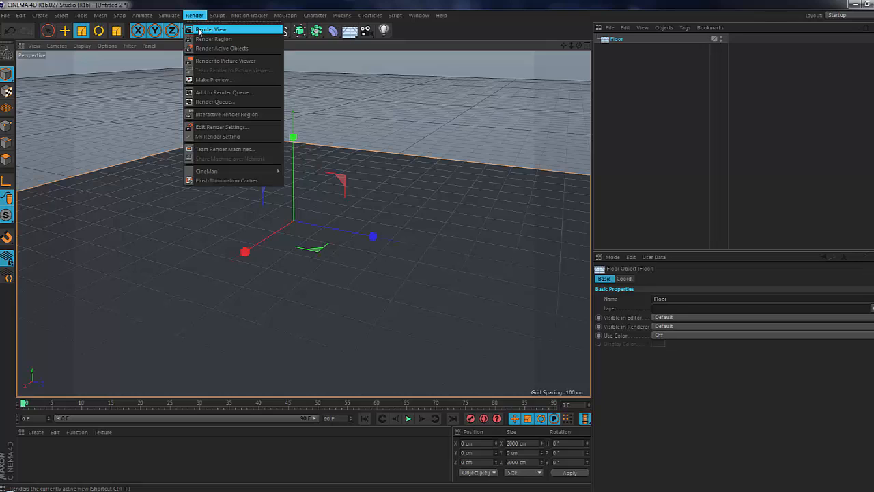
{"action": "left_click", "coordinate": [199, 31]}
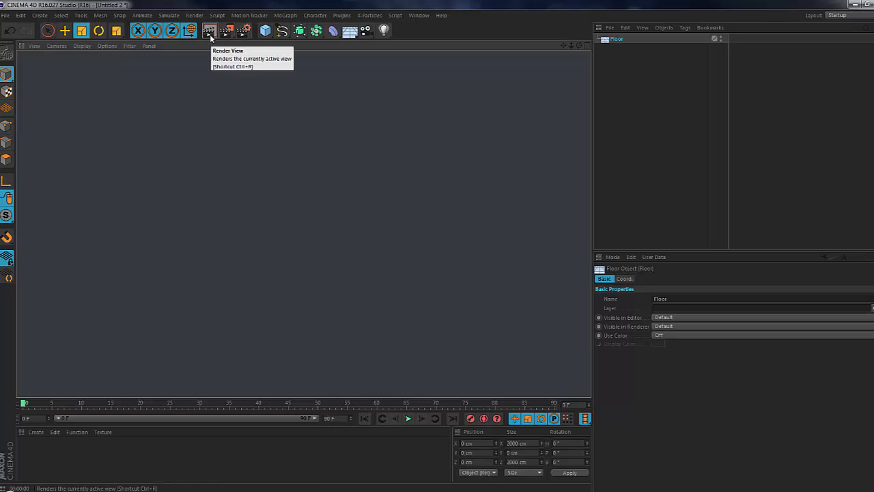
Step: Add a sphere primitive and move it up to about Y 83 cm
{"action": "left_click", "coordinate": [39, 16]}
{"action": "mouse_move", "coordinate": [42, 32]}
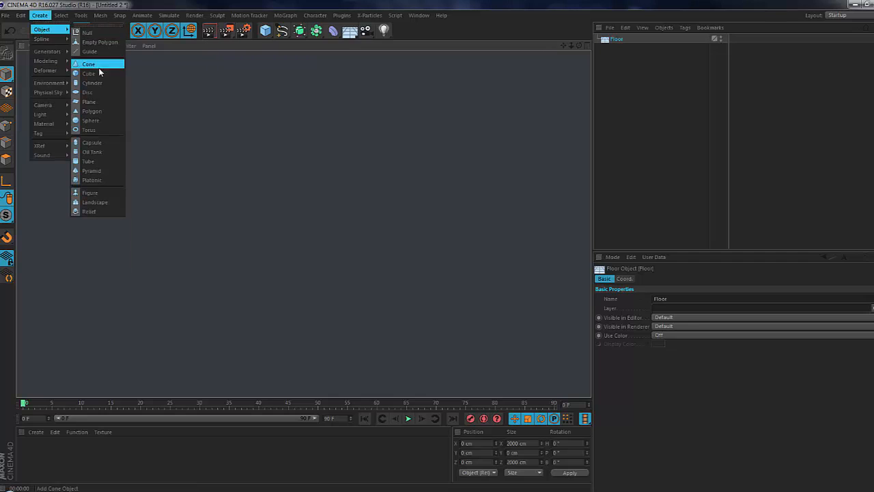
{"action": "left_click", "coordinate": [92, 120]}
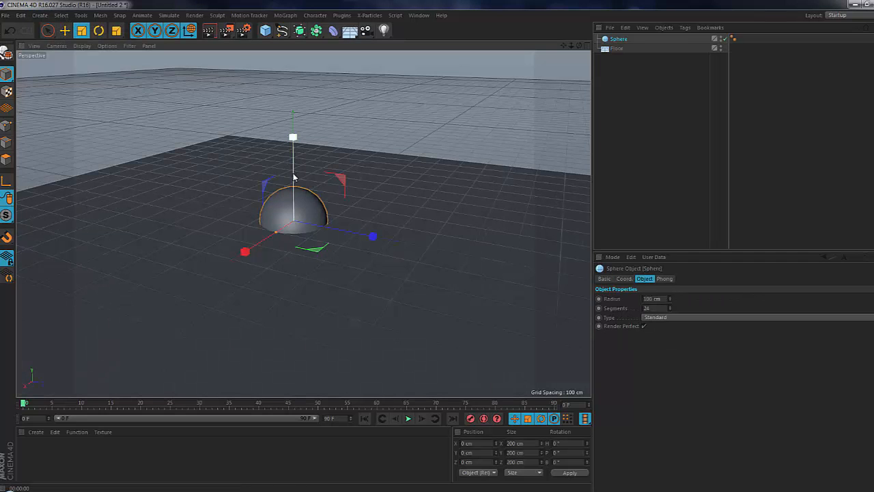
{"action": "key", "text": "e"}
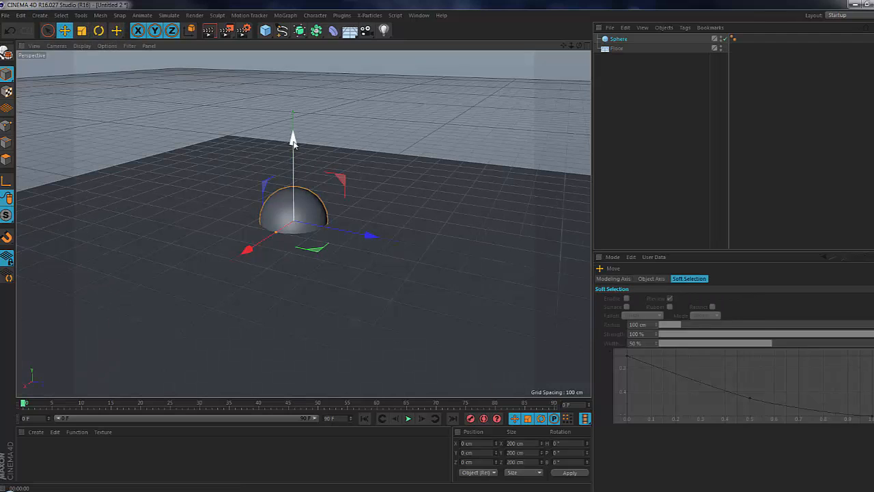
{"action": "left_click_drag", "start_coordinate": [292, 140], "coordinate": [292, 114]}
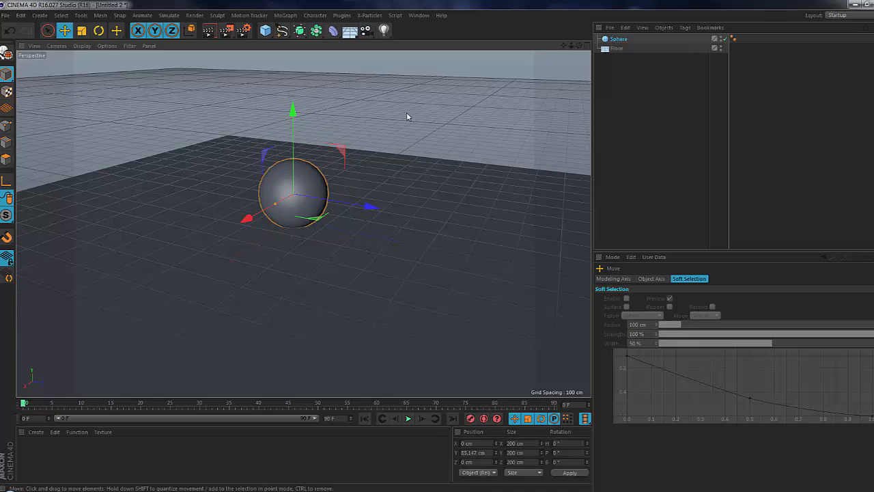
Step: Raise the sphere slightly further along Y so it sits on top of the floor
{"action": "left_click_drag", "start_coordinate": [295, 238], "coordinate": [304, 201], "text": "alt"}
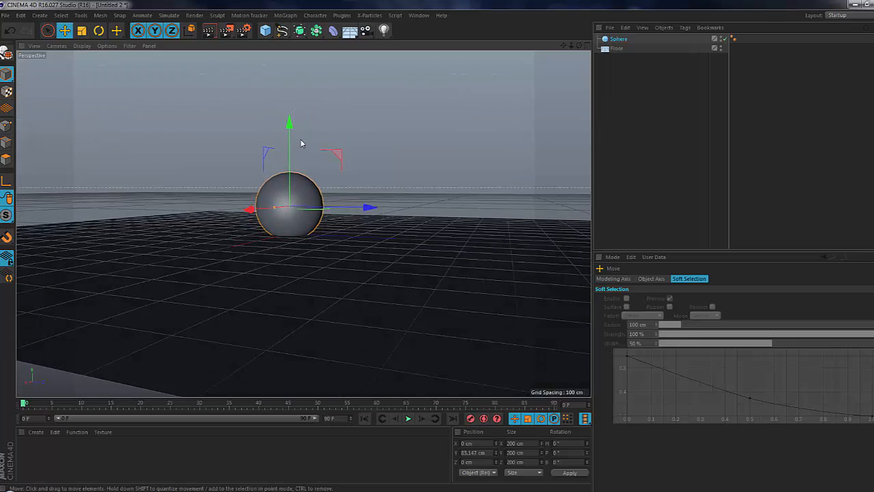
{"action": "left_click_drag", "start_coordinate": [291, 123], "coordinate": [290, 112]}
{"action": "left_click", "coordinate": [368, 205]}
Step: Deselect the sphere and render the view from a raised angle that shows the floor's far corner
{"action": "left_click_drag", "start_coordinate": [368, 204], "coordinate": [418, 199], "text": "alt"}
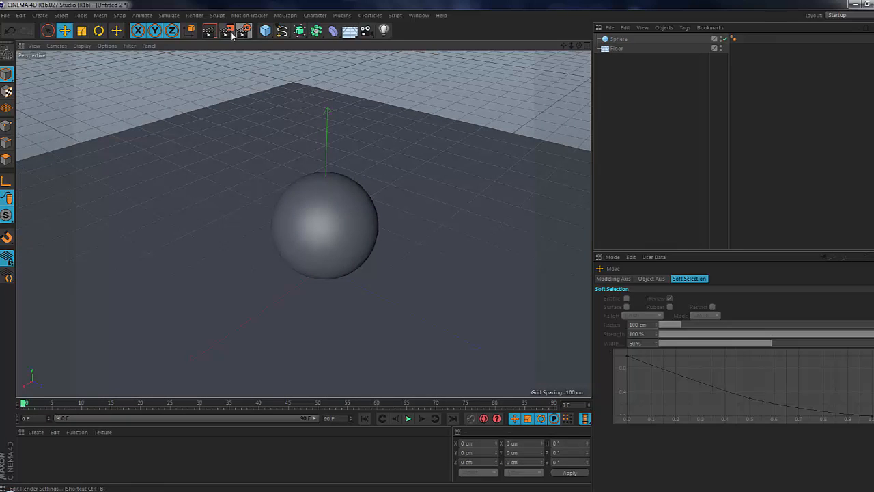
{"action": "left_click", "coordinate": [196, 17]}
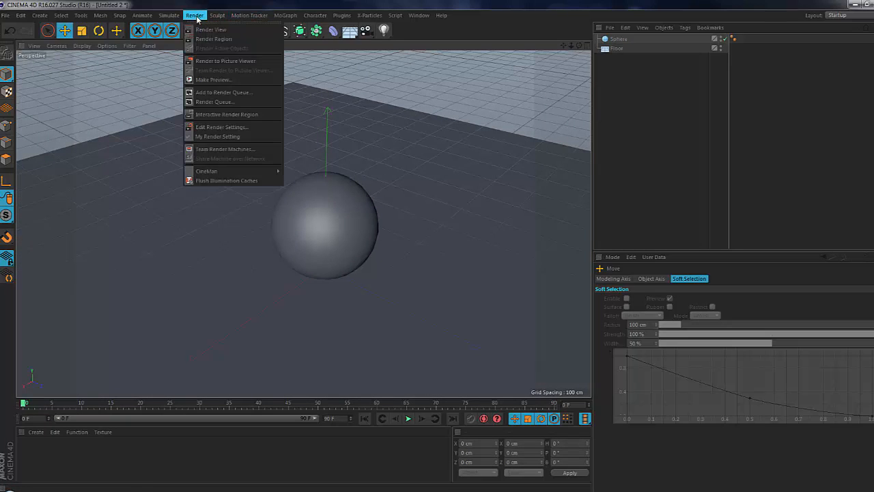
{"action": "left_click", "coordinate": [199, 29]}
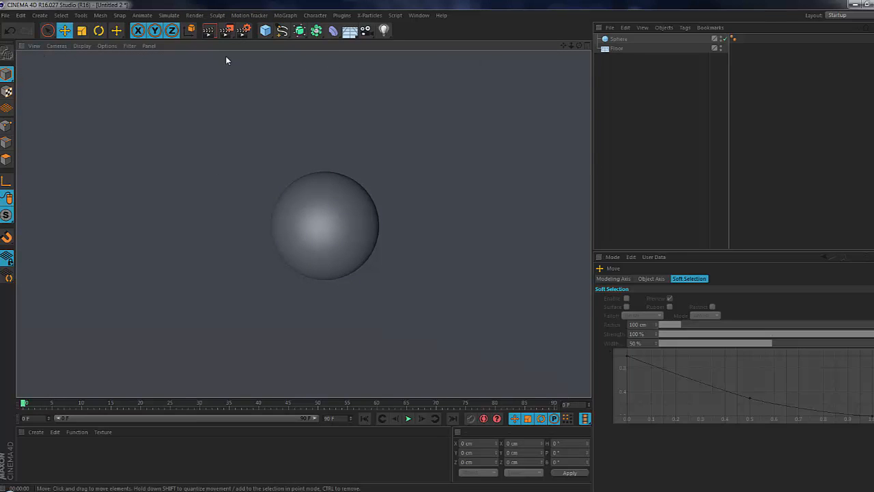
{"action": "left_click", "coordinate": [209, 32]}
{"action": "left_click_drag", "start_coordinate": [373, 326], "coordinate": [378, 93], "text": "alt"}
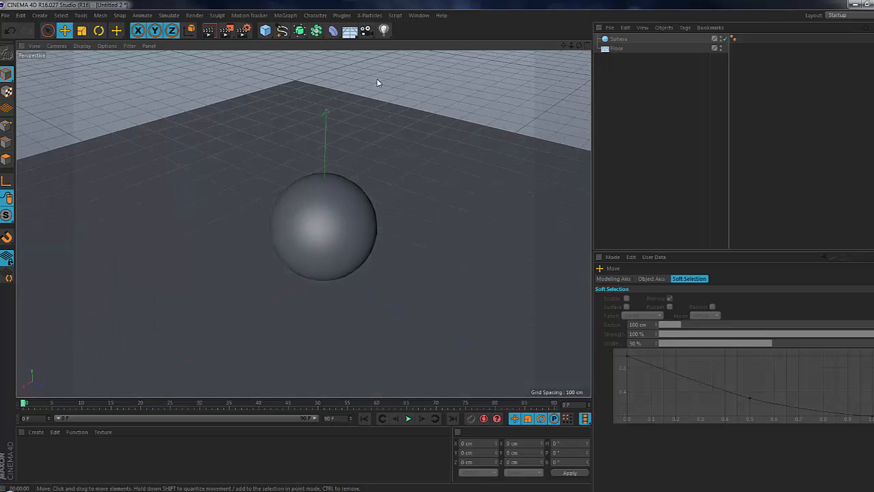
Step: Render the sphere and floor again from a view facing the floor's far edge, and select the floor
{"action": "left_click", "coordinate": [81, 46]}
{"action": "left_click", "coordinate": [100, 69]}
{"action": "mouse_move", "coordinate": [425, 253]}
{"action": "left_mouse_down", "text": "alt"}
{"action": "mouse_move", "coordinate": [521, 252]}
{"action": "mouse_move", "coordinate": [439, 198]}
{"action": "mouse_move", "coordinate": [427, 170]}
{"action": "mouse_move", "coordinate": [421, 224]}
{"action": "mouse_move", "coordinate": [431, 211]}
{"action": "mouse_move", "coordinate": [423, 172]}
{"action": "mouse_move", "coordinate": [429, 213]}
{"action": "mouse_move", "coordinate": [405, 220]}
{"action": "mouse_move", "coordinate": [451, 209]}
{"action": "mouse_move", "coordinate": [433, 207]}
{"action": "mouse_move", "coordinate": [426, 217]}
{"action": "left_mouse_up", "text": "alt"}
{"action": "scroll", "coordinate": [416, 195], "scroll_direction": "up", "scroll_amount": 3}
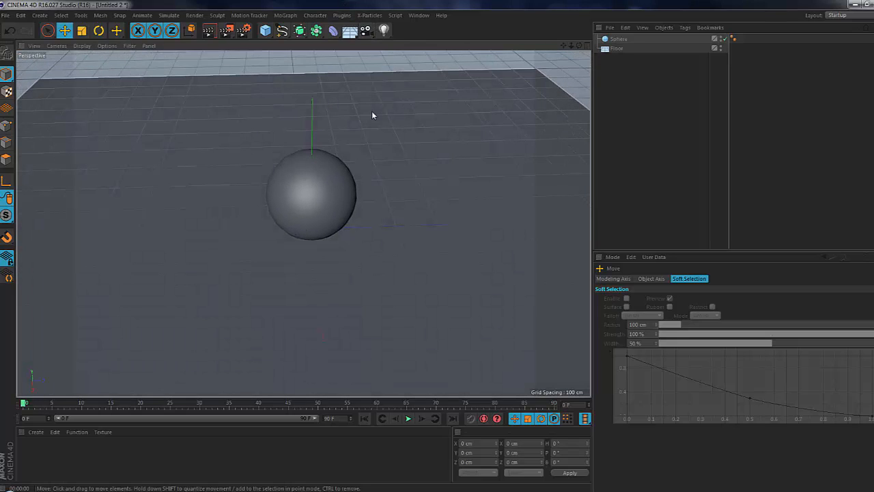
{"action": "left_click", "coordinate": [208, 30]}
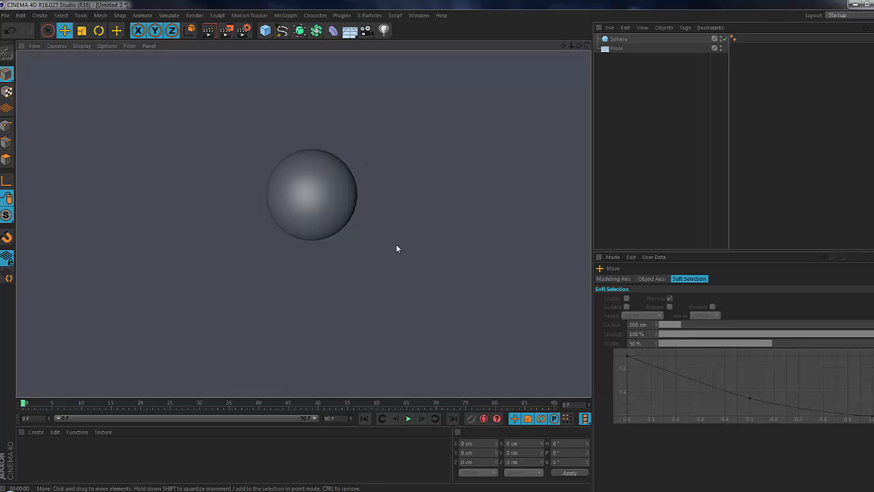
{"action": "left_click", "coordinate": [404, 173]}
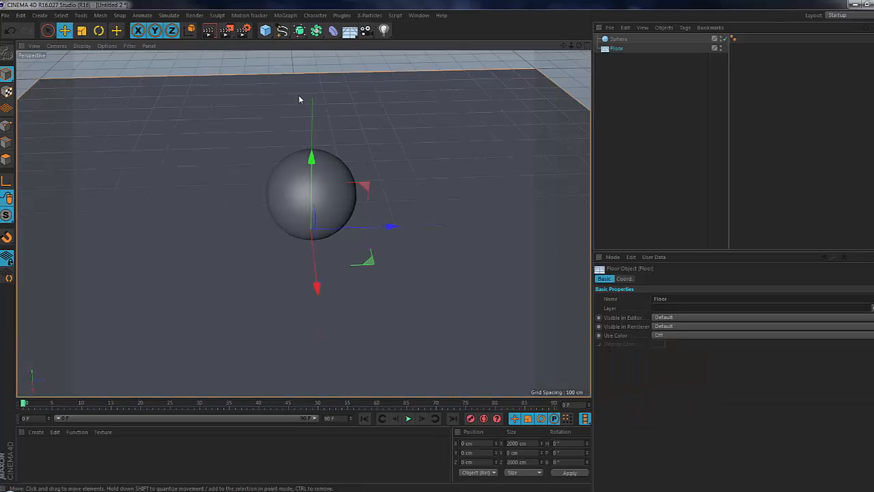
Step: Add a standard omni light and move it to about Y 337 cm and Z 203 cm
{"action": "left_click", "coordinate": [384, 32]}
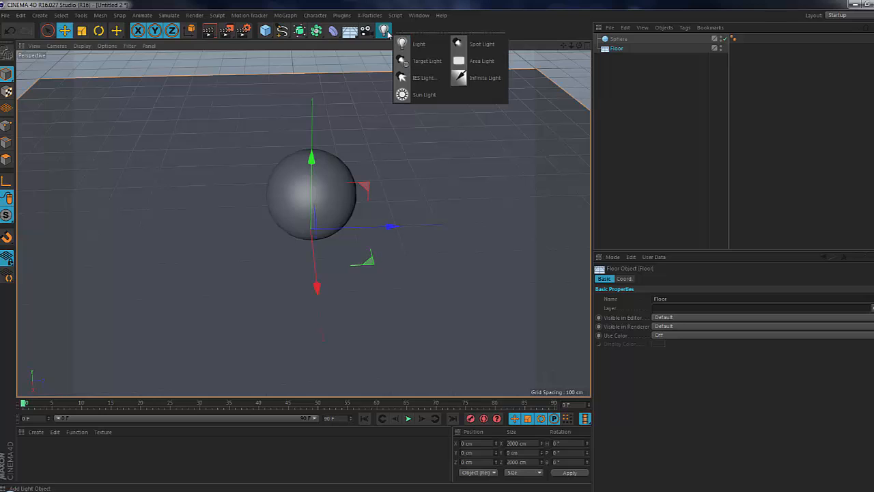
{"action": "left_click", "coordinate": [41, 17]}
{"action": "left_click", "coordinate": [41, 17]}
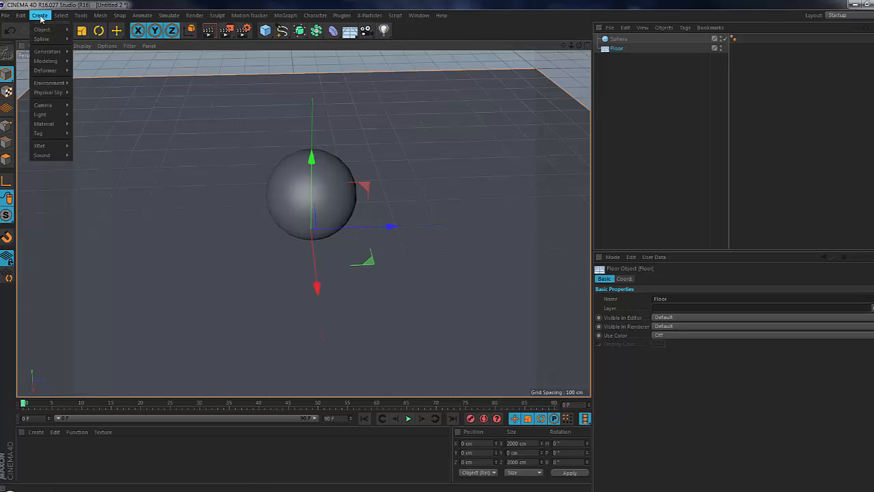
{"action": "mouse_move", "coordinate": [43, 87]}
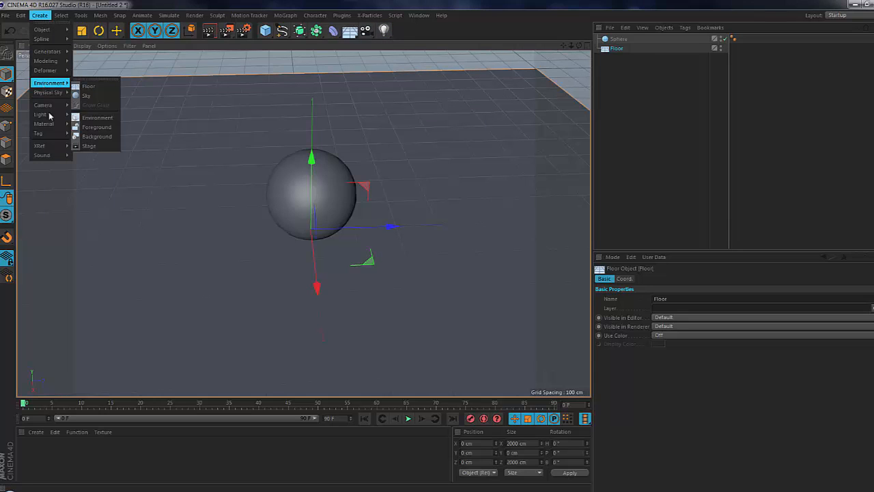
{"action": "mouse_move", "coordinate": [48, 116]}
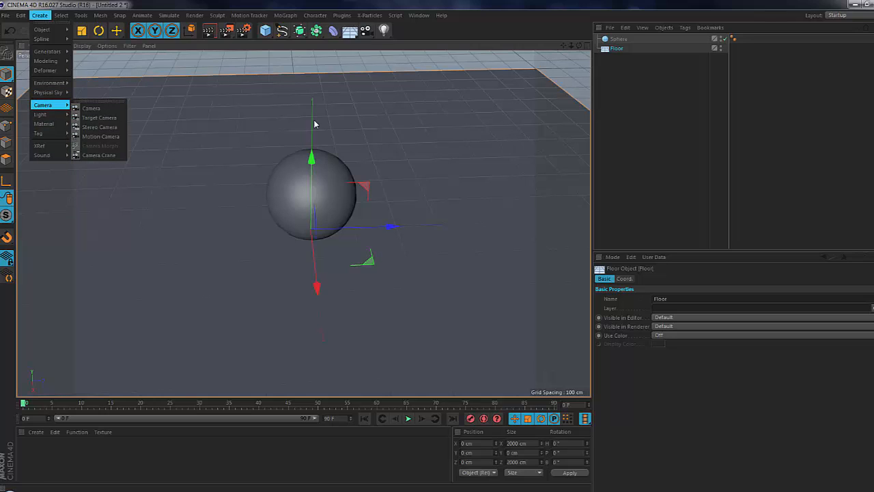
{"action": "left_click", "coordinate": [384, 33]}
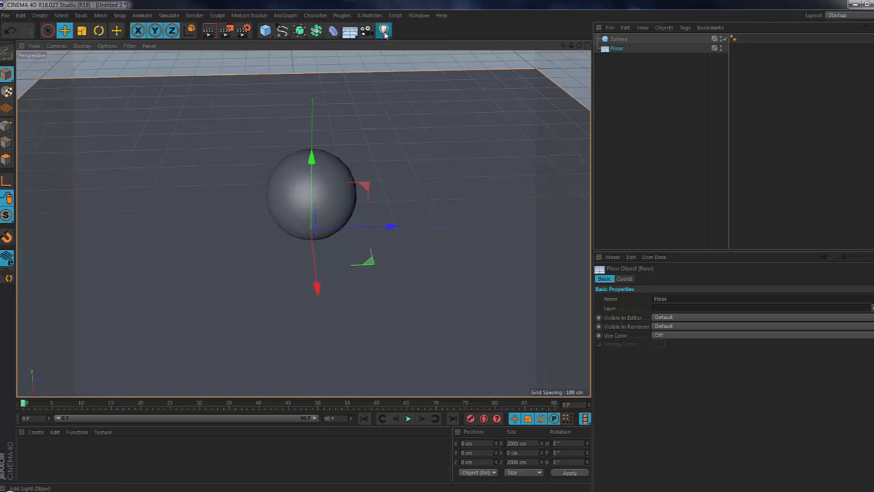
{"action": "left_click_drag", "start_coordinate": [384, 32], "coordinate": [393, 38]}
{"action": "left_click", "coordinate": [418, 43]}
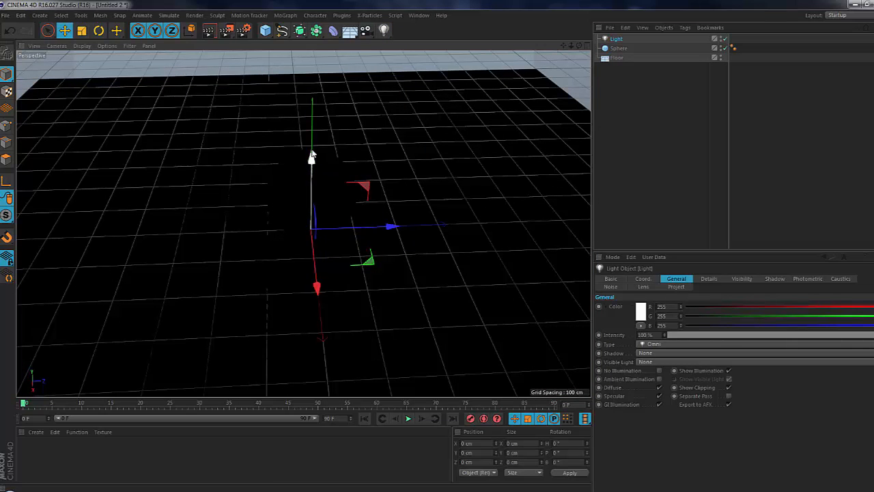
{"action": "left_click_drag", "start_coordinate": [311, 157], "coordinate": [321, 31]}
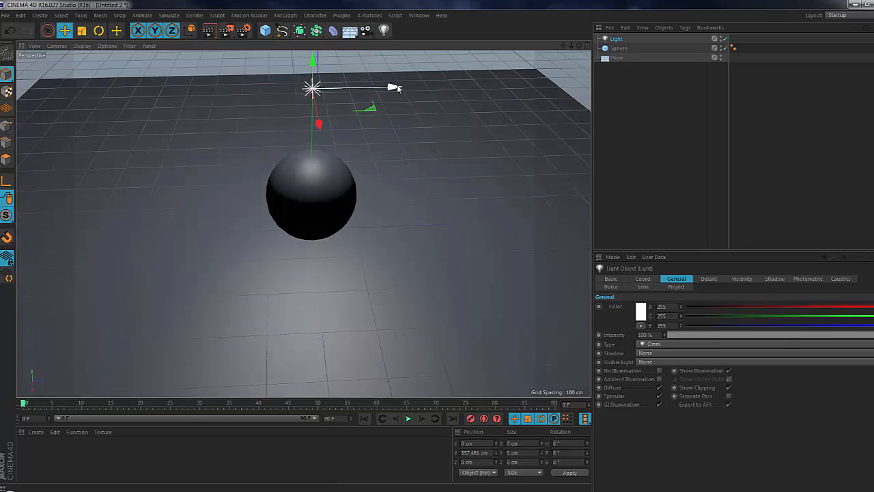
{"action": "left_click_drag", "start_coordinate": [392, 86], "coordinate": [531, 100]}
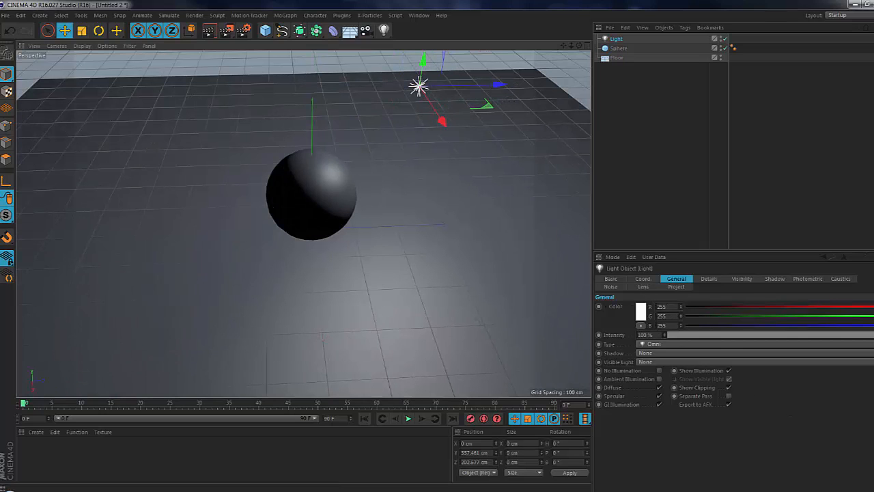
Step: Try a red colour on the omni light, then return it to white
{"action": "left_click", "coordinate": [641, 312]}
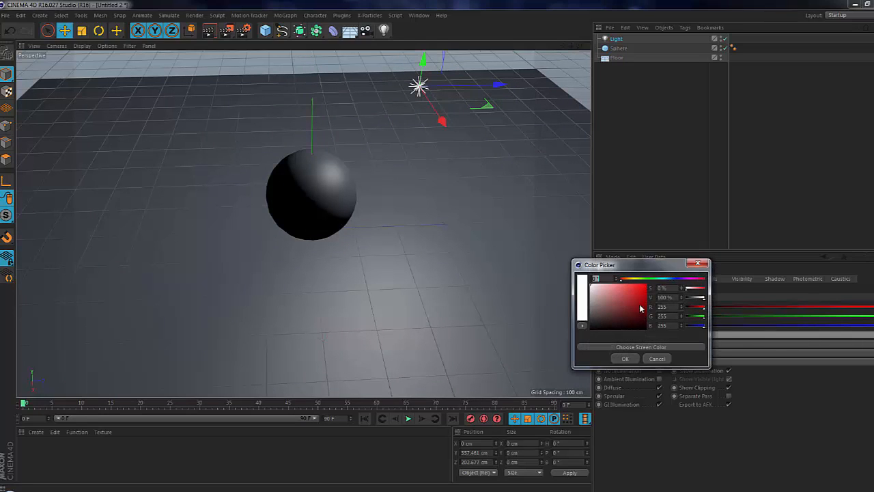
{"action": "left_click", "coordinate": [644, 284]}
{"action": "left_click", "coordinate": [625, 358]}
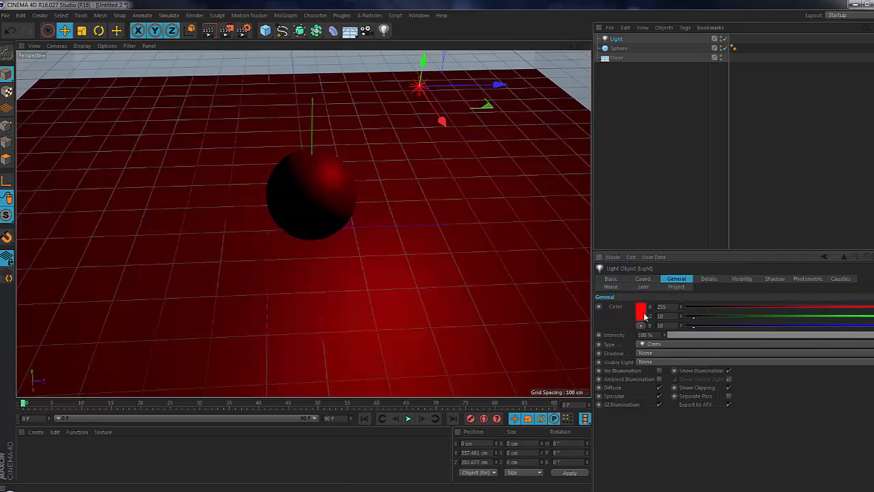
{"action": "left_click", "coordinate": [644, 315]}
{"action": "left_click_drag", "start_coordinate": [618, 295], "coordinate": [593, 282]}
{"action": "left_click", "coordinate": [632, 357]}
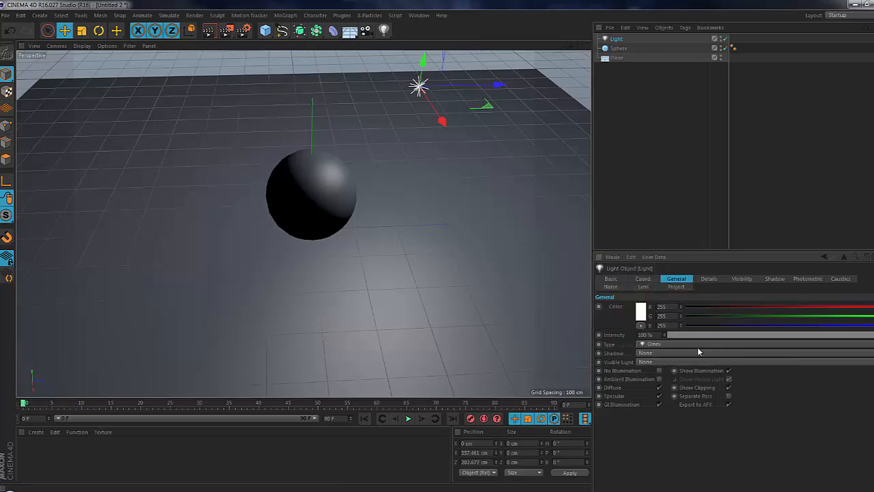
Step: Set the omni light's shadow to Shadow Maps (Soft) and move the light to about X 124 cm
{"action": "left_click", "coordinate": [656, 353]}
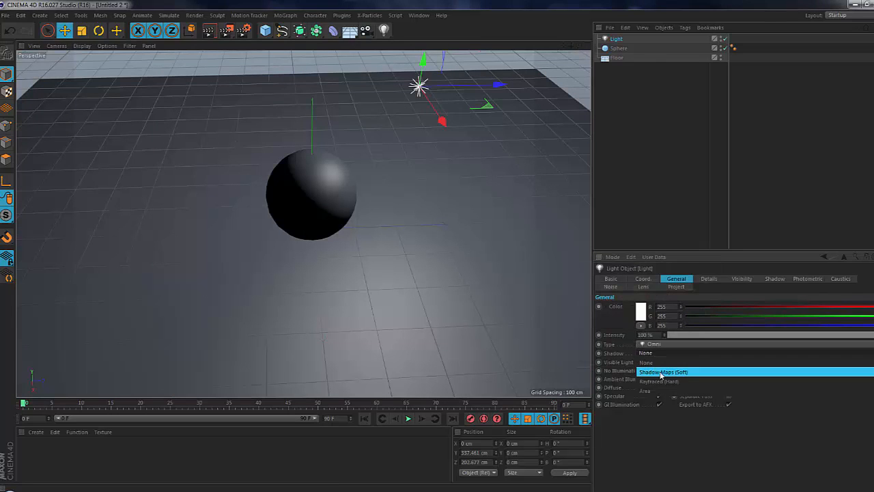
{"action": "left_click", "coordinate": [660, 369]}
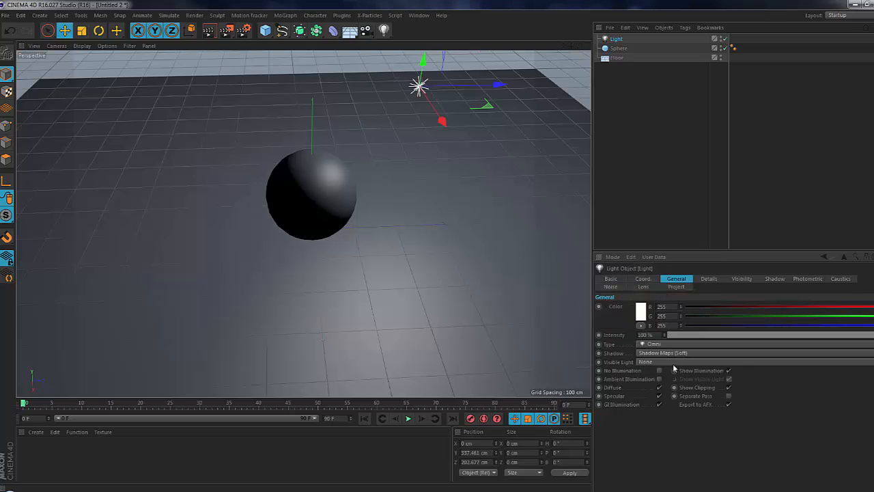
{"action": "left_click_drag", "start_coordinate": [447, 125], "coordinate": [465, 160]}
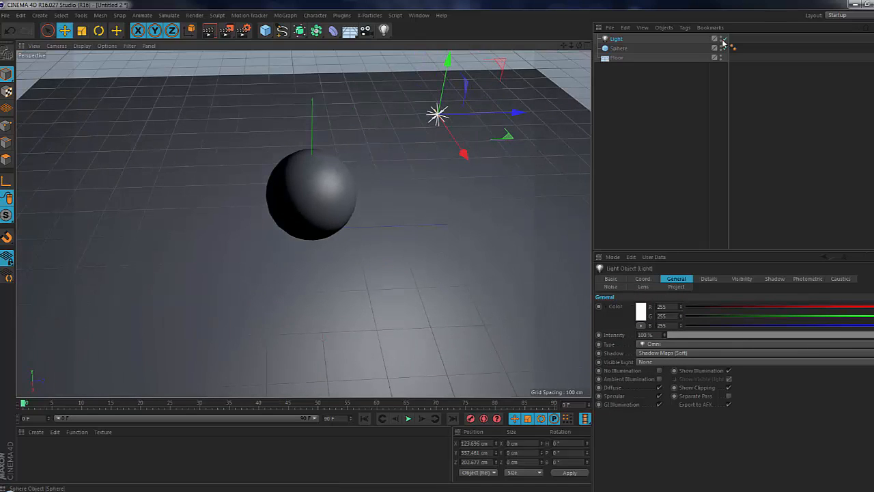
Step: Add a spot light to the scene
{"action": "left_click_drag", "start_coordinate": [392, 31], "coordinate": [490, 45]}
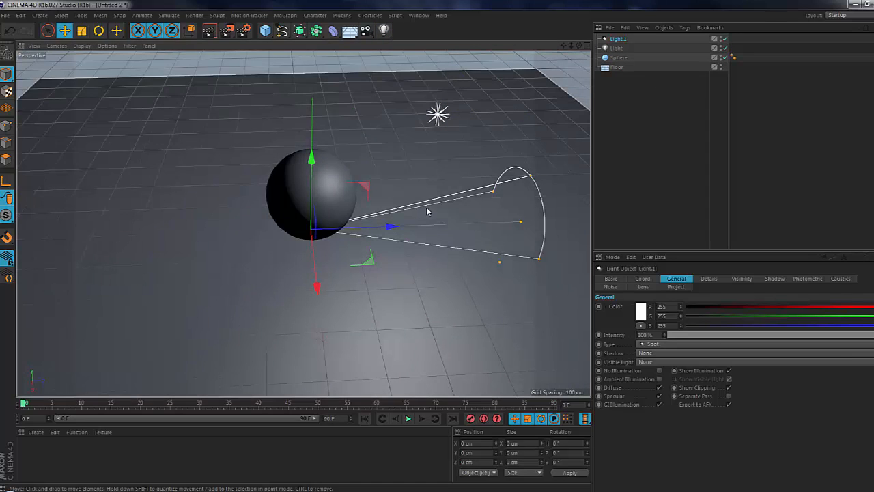
Step: Move the spot light to about Y 127 cm and Z -472 cm and disable the omni light
{"action": "left_click_drag", "start_coordinate": [387, 226], "coordinate": [173, 235]}
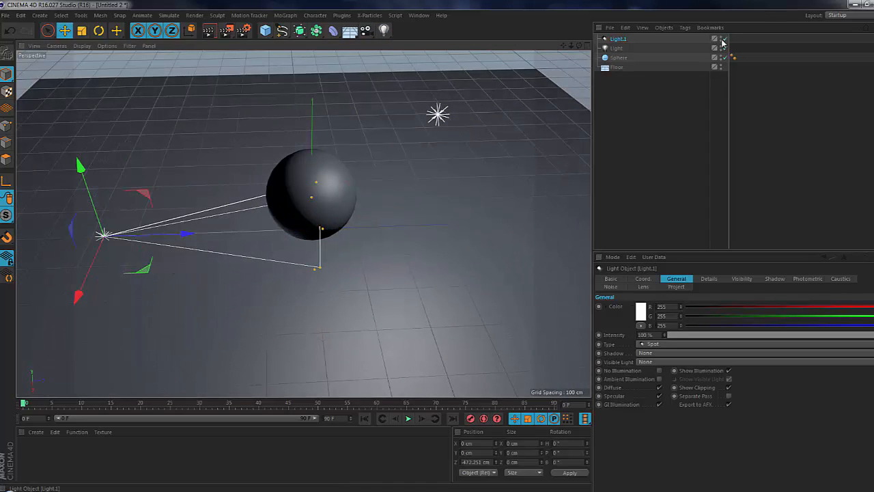
{"action": "left_click", "coordinate": [725, 39]}
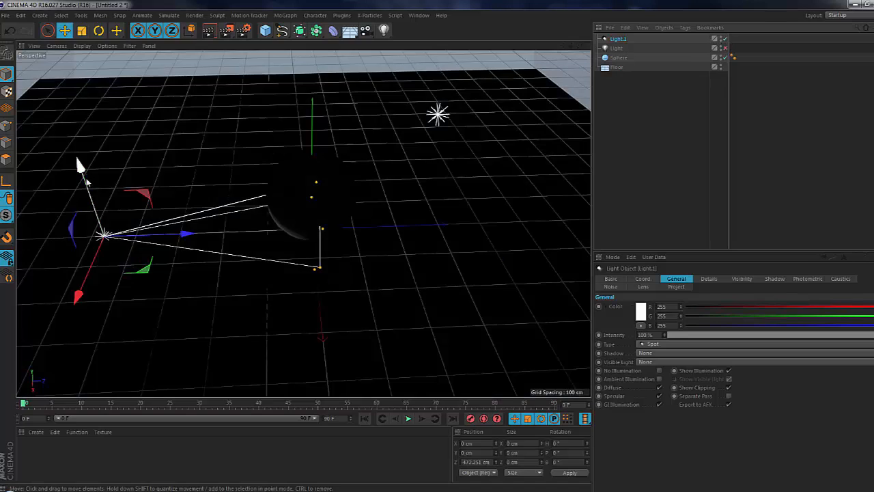
{"action": "left_click_drag", "start_coordinate": [80, 168], "coordinate": [67, 114]}
Step: Shorten and widen the spot light's cone and raise the light to about Y 347 cm
{"action": "left_click_drag", "start_coordinate": [321, 187], "coordinate": [238, 257]}
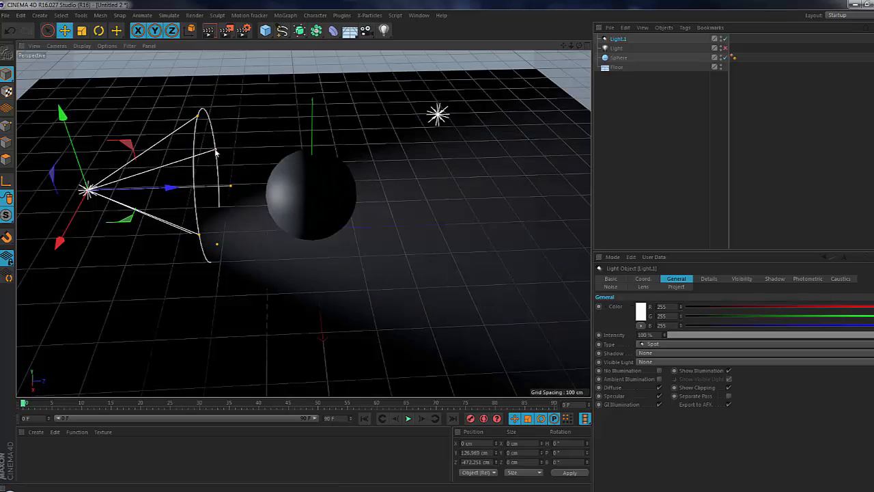
{"action": "mouse_move", "coordinate": [214, 150]}
{"action": "left_mouse_down"}
{"action": "mouse_move", "coordinate": [178, 109]}
{"action": "mouse_move", "coordinate": [208, 150]}
{"action": "left_mouse_up"}
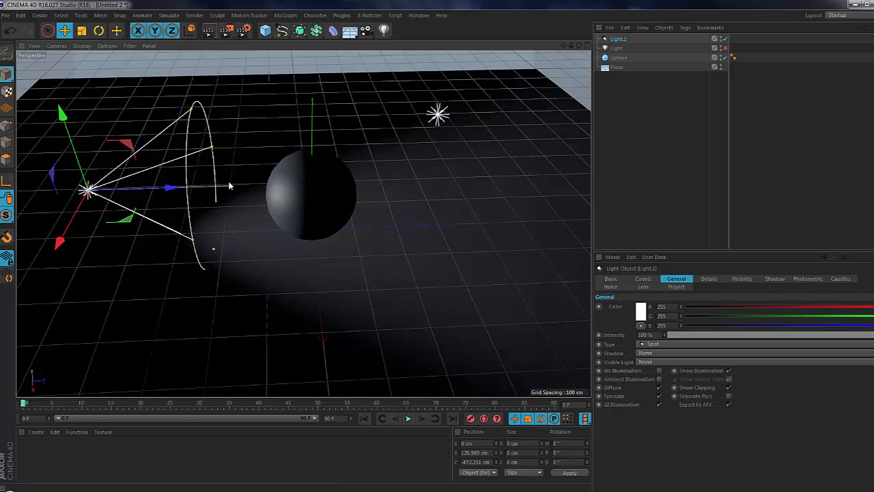
{"action": "left_click_drag", "start_coordinate": [230, 184], "coordinate": [206, 215]}
{"action": "left_click_drag", "start_coordinate": [150, 77], "coordinate": [154, 17]}
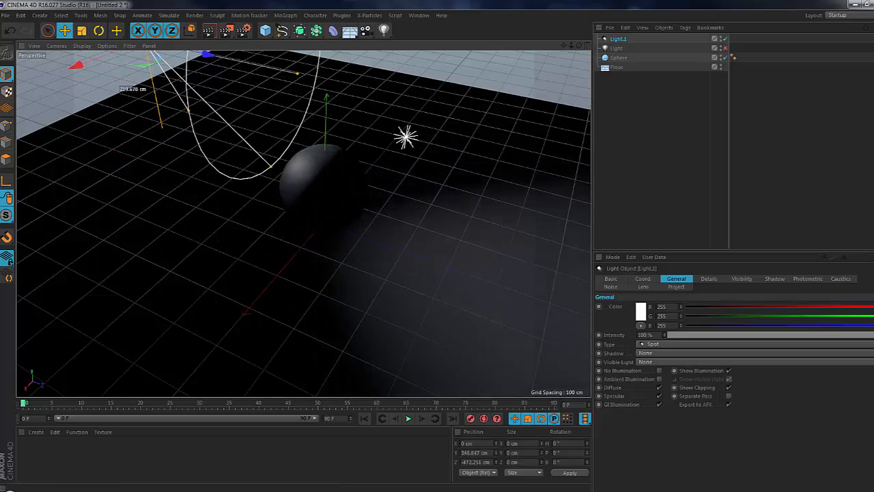
Step: Rotate the spot light to a pitch of about -25° so it aims at the sphere, and render the view
{"action": "left_click_drag", "start_coordinate": [264, 308], "coordinate": [314, 293], "text": "alt"}
{"action": "key", "text": "r"}
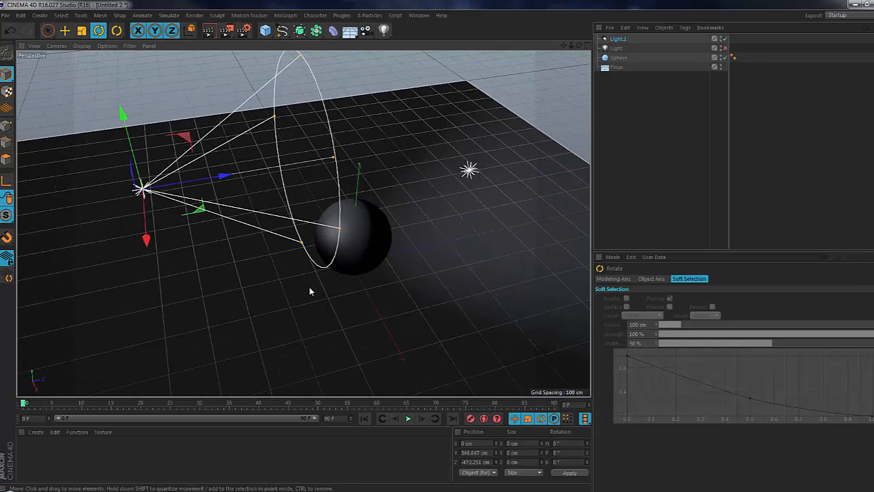
{"action": "left_click_drag", "start_coordinate": [155, 150], "coordinate": [143, 161]}
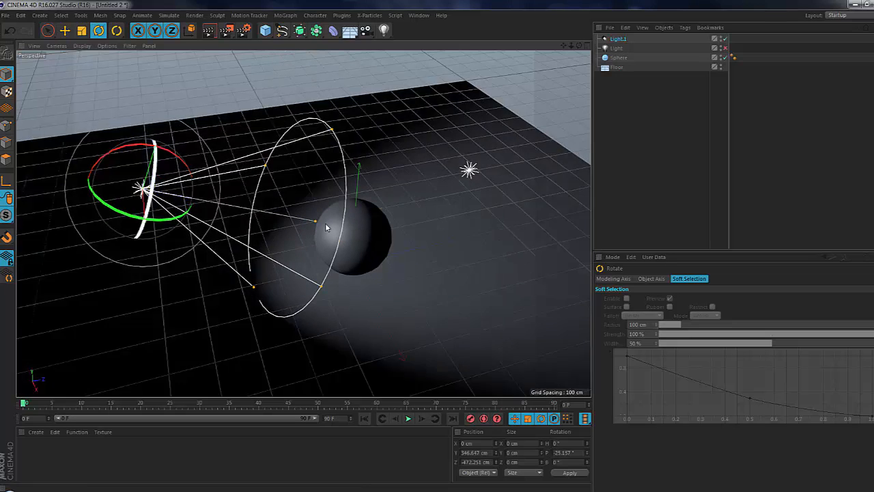
{"action": "middle_click_drag", "start_coordinate": [453, 260], "coordinate": [347, 233], "text": "alt"}
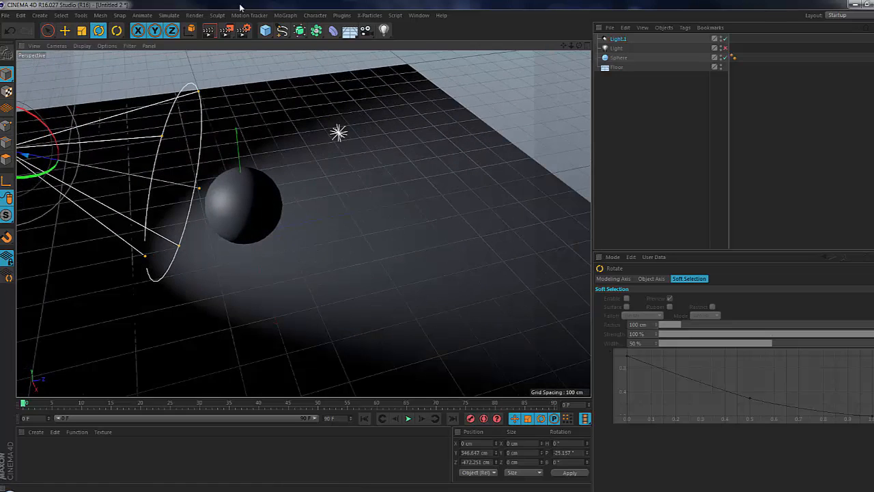
{"action": "left_click", "coordinate": [209, 30]}
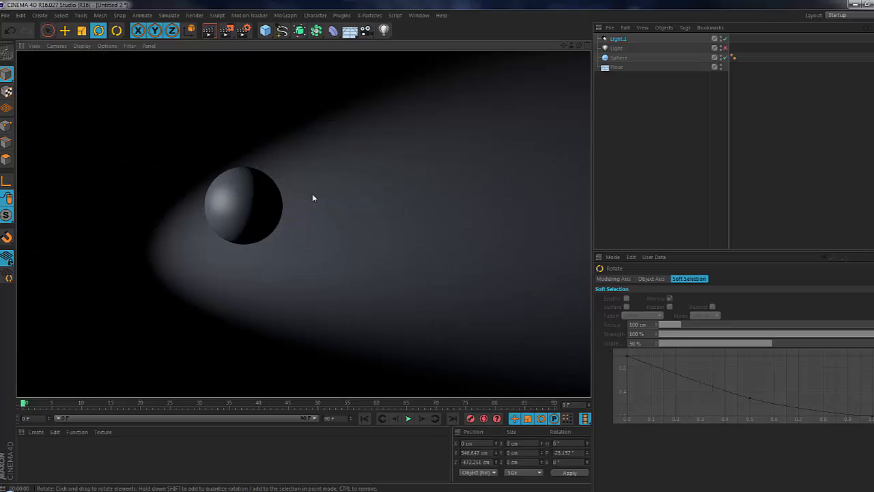
Step: Set the spot light's shadow to Shadow Maps (Soft) and render the view
{"action": "left_click", "coordinate": [620, 40]}
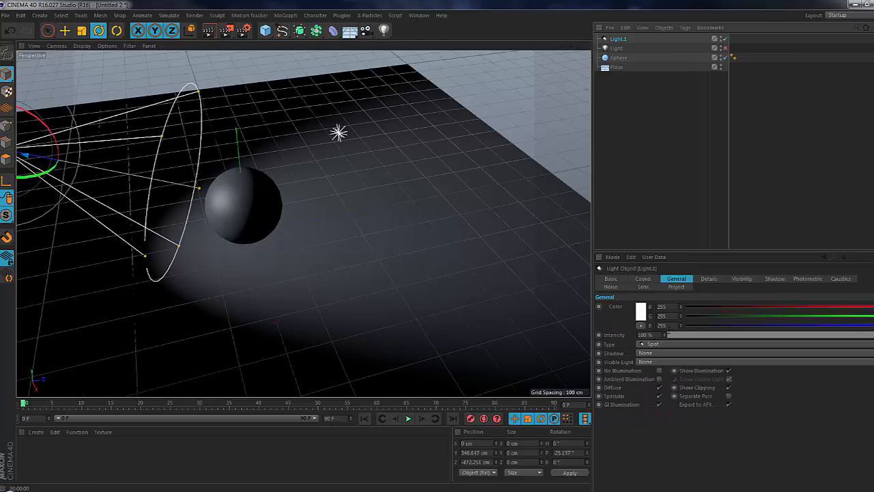
{"action": "left_click", "coordinate": [655, 353]}
{"action": "left_click", "coordinate": [656, 372]}
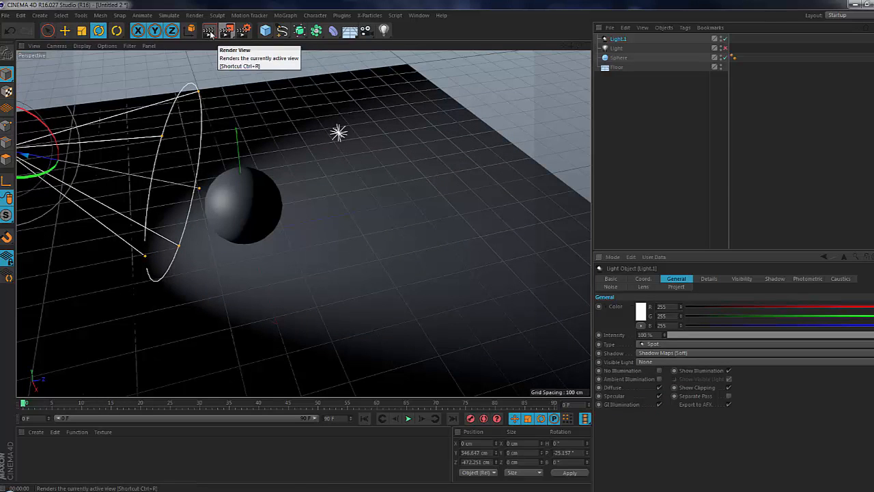
{"action": "key", "text": "ctrl+r"}
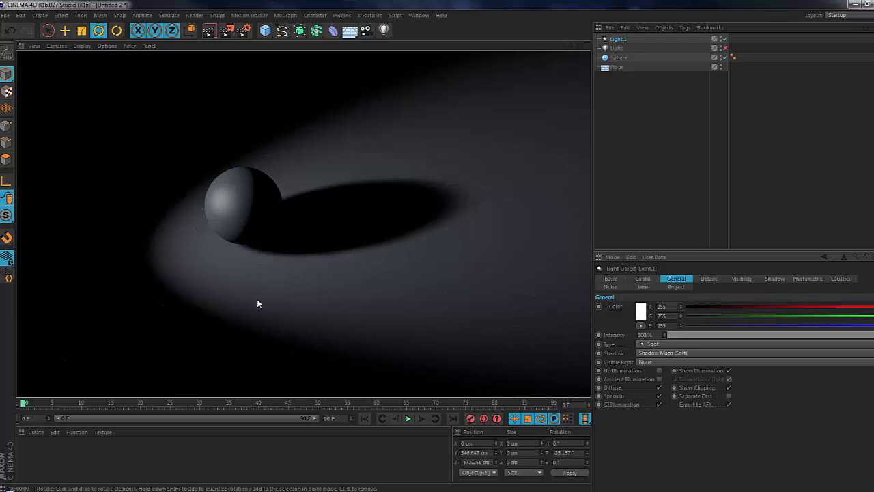
Step: Enable the omni light again and delete the spot light from the scene
{"action": "left_click", "coordinate": [265, 335]}
{"action": "left_click_drag", "start_coordinate": [266, 336], "coordinate": [381, 272], "text": "alt"}
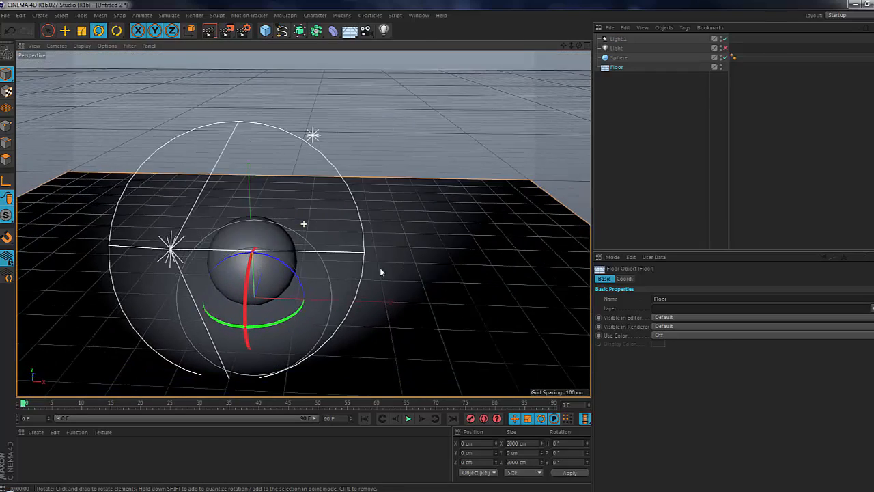
{"action": "left_click", "coordinate": [725, 48]}
{"action": "left_click", "coordinate": [725, 38]}
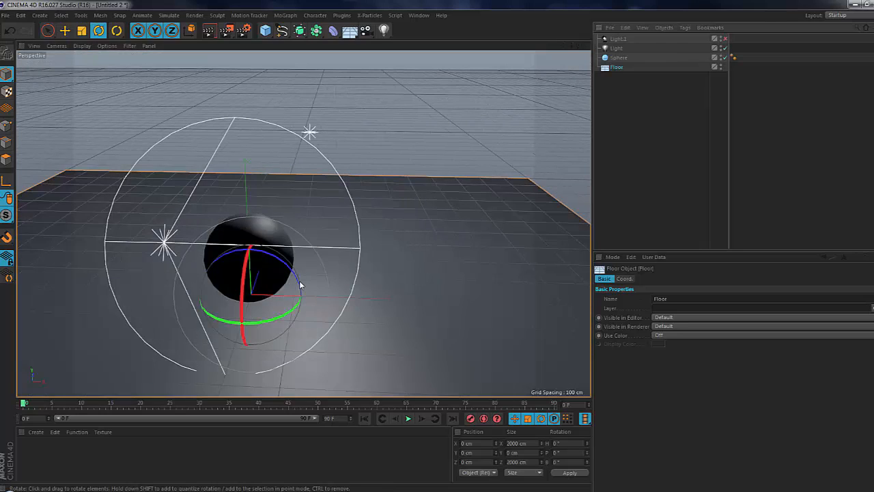
{"action": "left_click_drag", "start_coordinate": [301, 285], "coordinate": [380, 192], "text": "alt"}
{"action": "left_click", "coordinate": [620, 38]}
{"action": "key", "text": "Delete"}
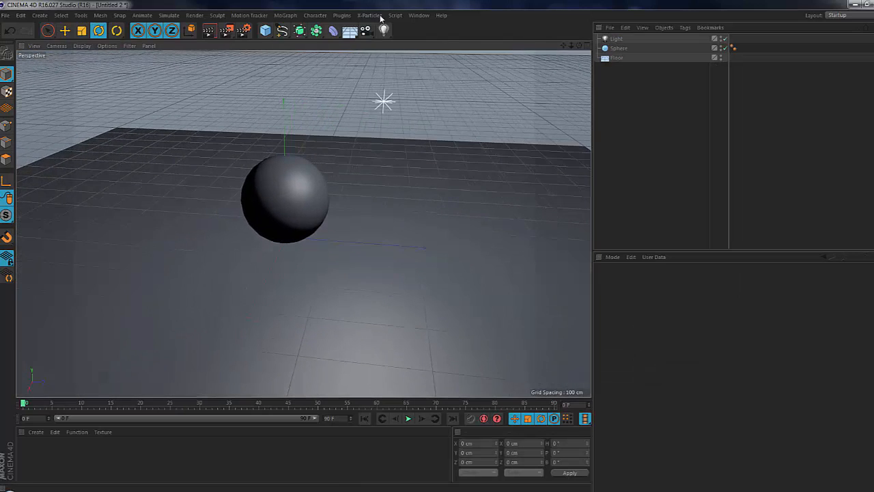
Step: Add a target light and move it to about X -190 cm and Z -810 cm
{"action": "left_click_drag", "start_coordinate": [383, 30], "coordinate": [429, 64]}
{"action": "left_click_drag", "start_coordinate": [321, 246], "coordinate": [317, 267], "text": "alt"}
{"action": "key", "text": "e"}
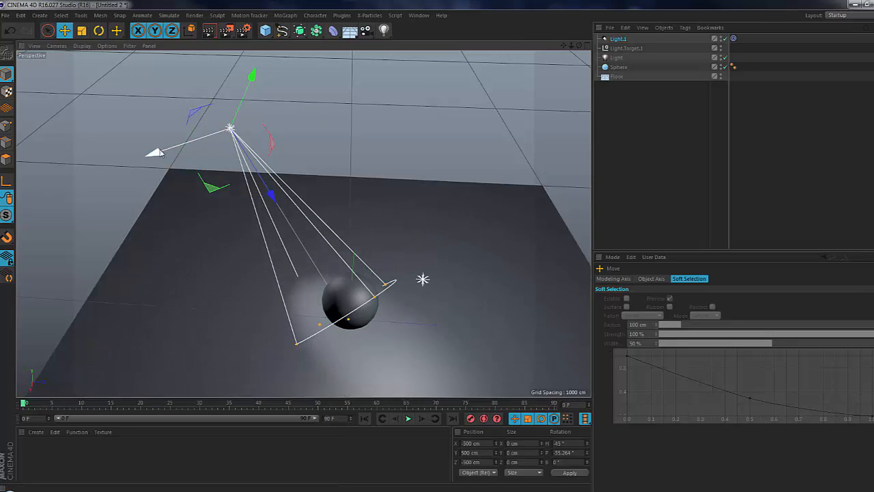
{"action": "left_click_drag", "start_coordinate": [152, 151], "coordinate": [67, 208]}
Step: Show the target light's Target tag properties and move the light to about X 541 cm, Y 1131 cm and Z -802 cm
{"action": "left_click", "coordinate": [734, 38]}
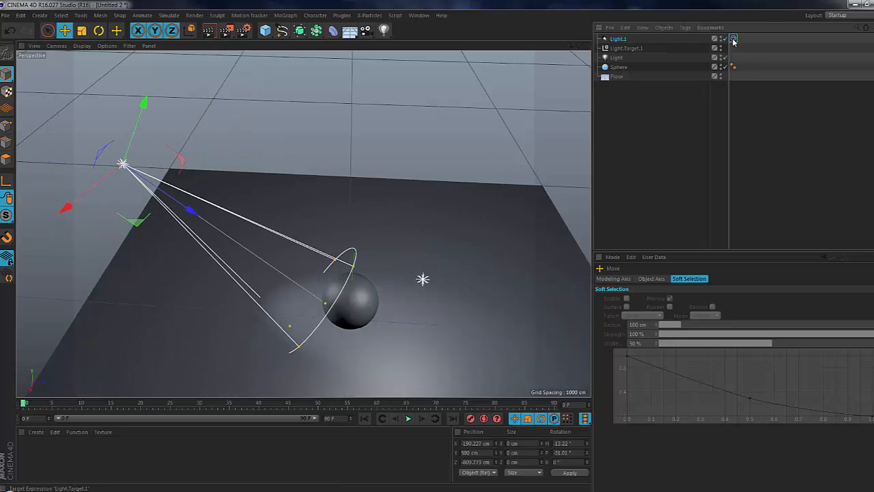
{"action": "middle_click_drag", "start_coordinate": [398, 250], "coordinate": [396, 180], "text": "alt"}
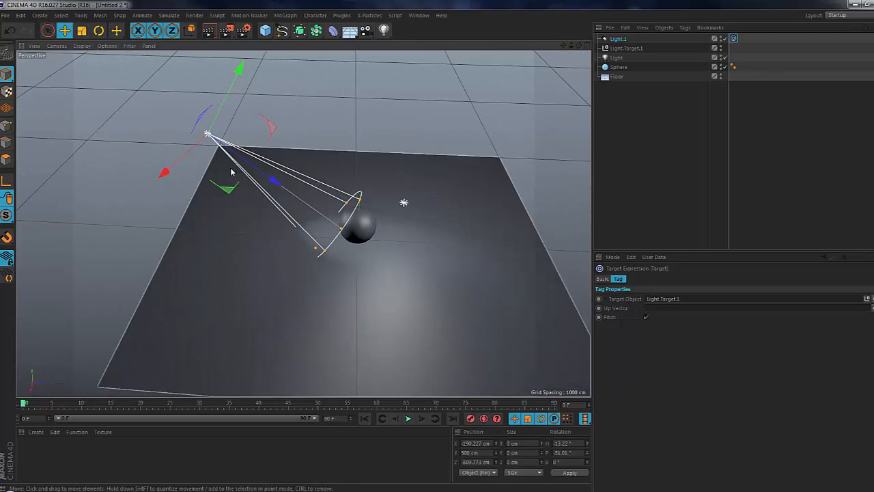
{"action": "left_click_drag", "start_coordinate": [165, 173], "coordinate": [172, 177]}
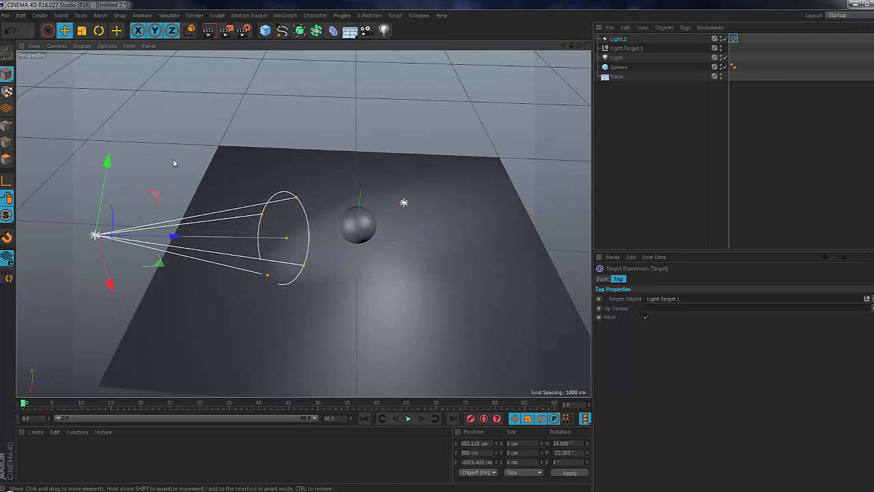
{"action": "left_click_drag", "start_coordinate": [107, 162], "coordinate": [127, 61]}
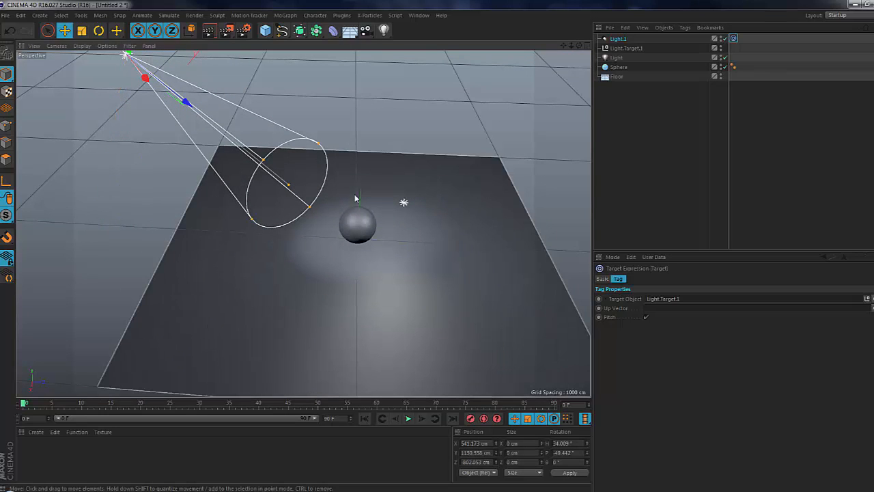
Step: Move the target light's null, Light.Target.1, to about X -21 cm and Z -20 cm
{"action": "left_click", "coordinate": [624, 47]}
{"action": "left_click_drag", "start_coordinate": [358, 293], "coordinate": [377, 291]}
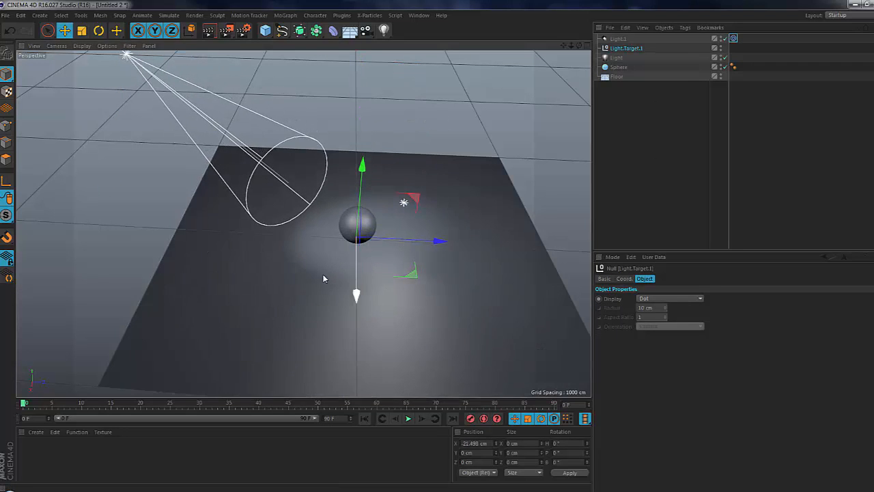
{"action": "left_click_drag", "start_coordinate": [324, 279], "coordinate": [382, 218], "text": "alt"}
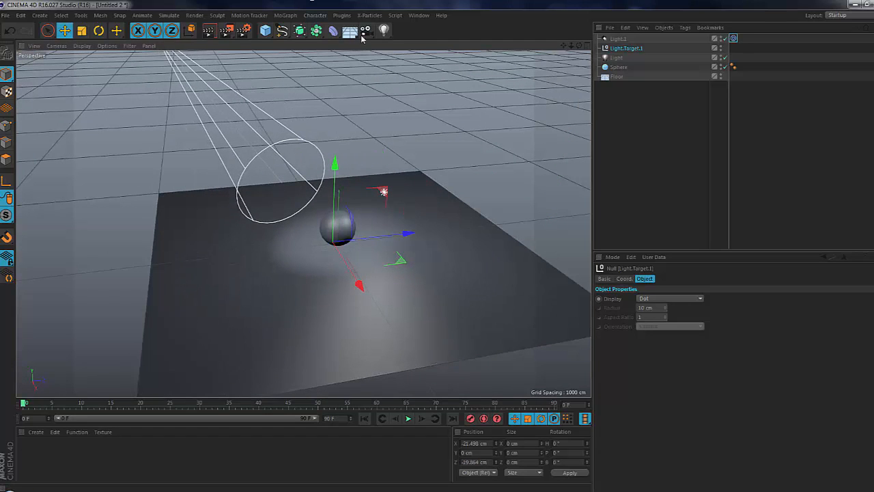
Step: Try an area light at about Y 291 cm and Z 302 cm and delete it again
{"action": "left_click", "coordinate": [384, 30]}
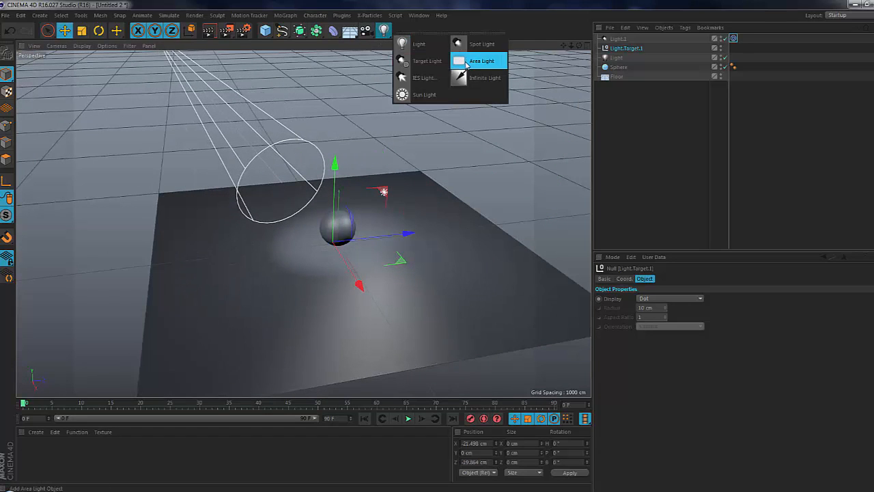
{"action": "left_click", "coordinate": [470, 61]}
{"action": "left_click_drag", "start_coordinate": [409, 234], "coordinate": [452, 233]}
{"action": "left_click_drag", "start_coordinate": [393, 156], "coordinate": [399, 107]}
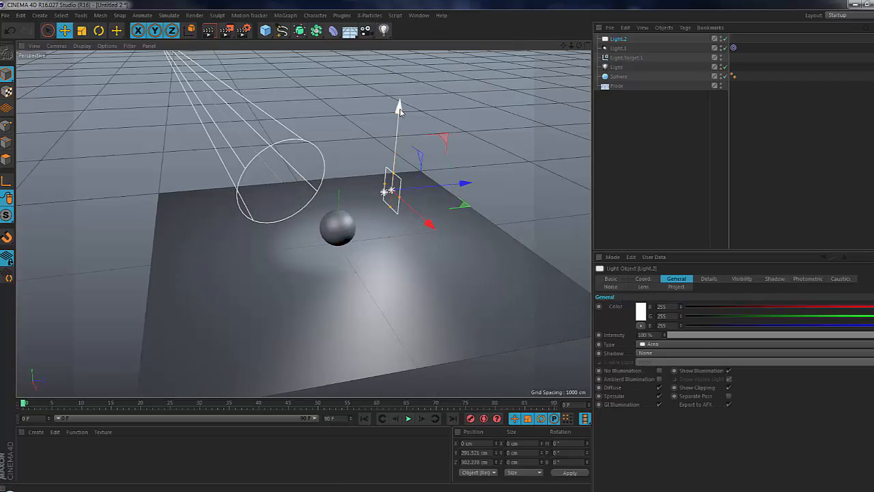
{"action": "key", "text": "Delete"}
Step: Add another standard light and delete it again along with the target light and its target null
{"action": "left_click", "coordinate": [384, 30]}
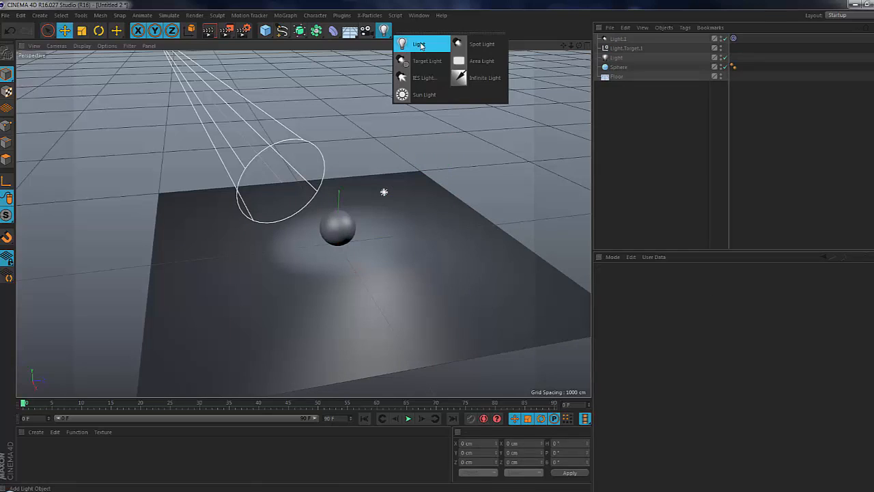
{"action": "left_click", "coordinate": [419, 44]}
{"action": "left_click", "coordinate": [618, 49]}
{"action": "left_click", "coordinate": [617, 58], "text": "shift"}
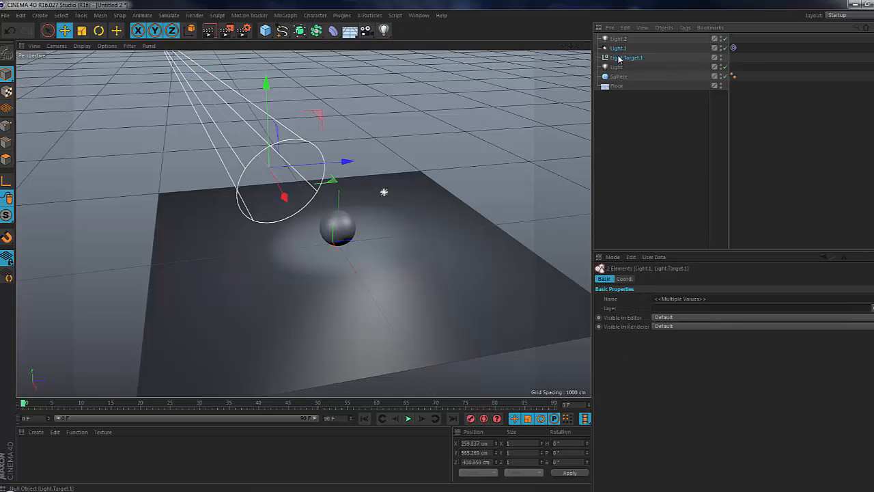
{"action": "key", "text": "Delete"}
{"action": "left_click", "coordinate": [615, 48]}
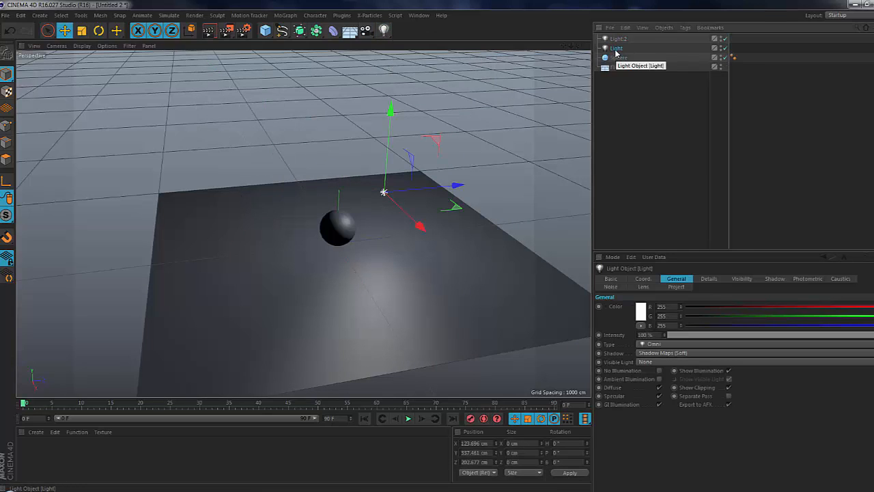
{"action": "key", "text": "Delete"}
Step: Render the sphere and its shadow from two different viewing angles
{"action": "left_click", "coordinate": [503, 164]}
{"action": "left_click_drag", "start_coordinate": [383, 255], "coordinate": [343, 268], "text": "alt"}
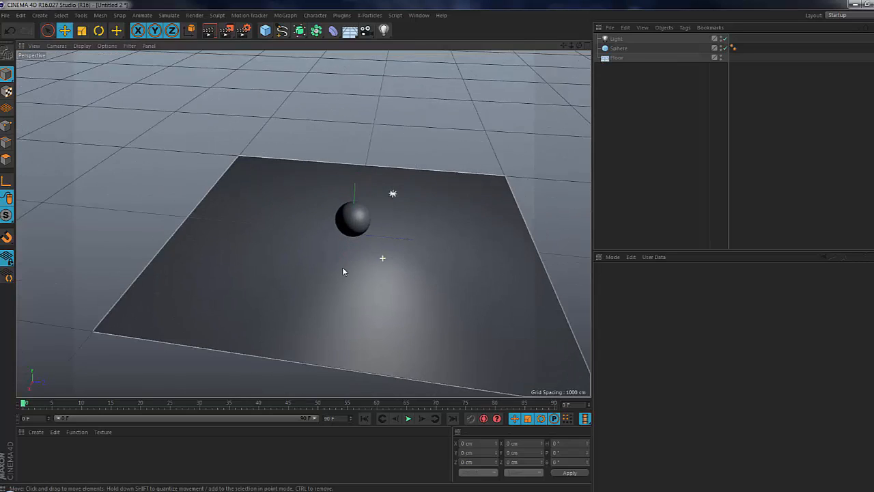
{"action": "right_click_drag", "start_coordinate": [371, 226], "coordinate": [468, 250], "text": "alt"}
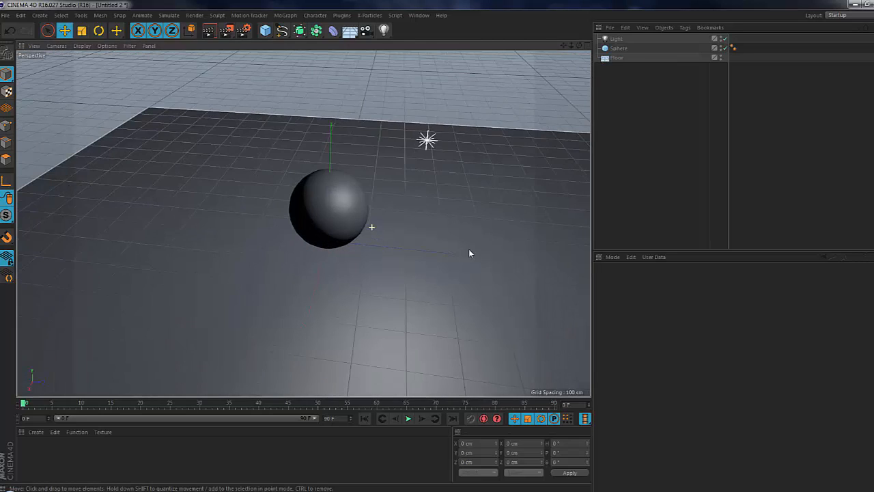
{"action": "left_click", "coordinate": [209, 32]}
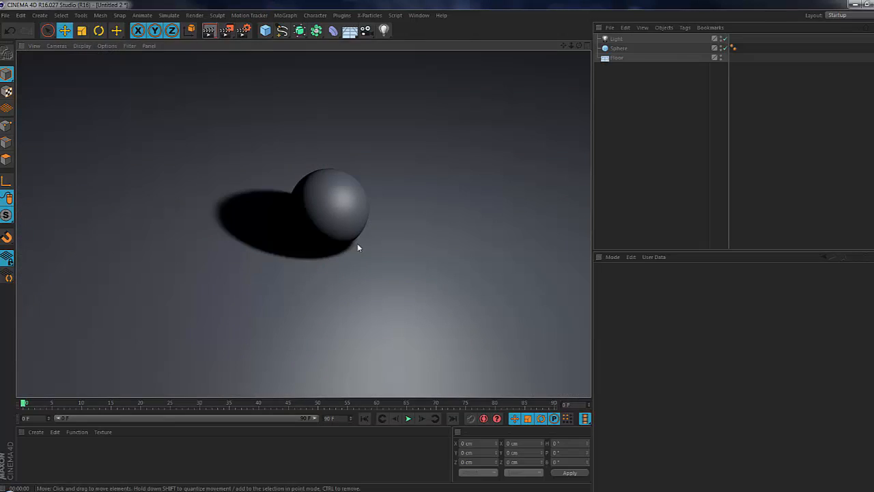
{"action": "left_click_drag", "start_coordinate": [427, 252], "coordinate": [456, 244], "text": "alt"}
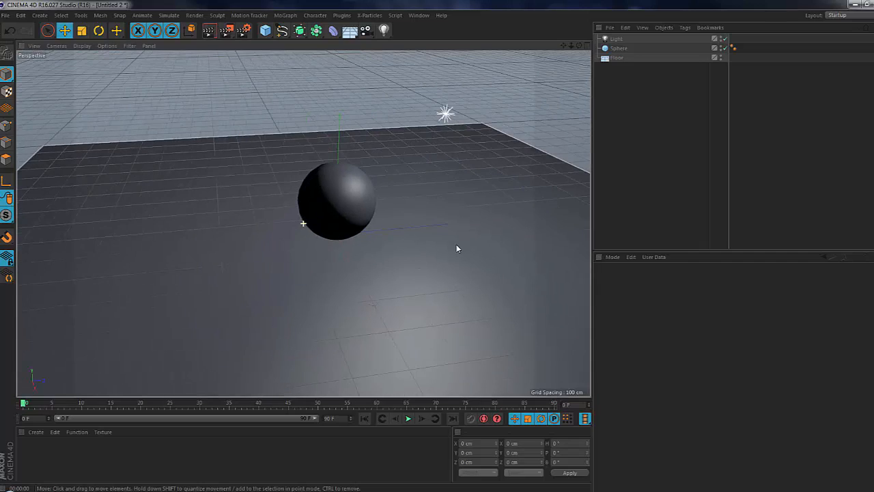
{"action": "left_click", "coordinate": [207, 32]}
{"action": "left_click_drag", "start_coordinate": [385, 245], "coordinate": [323, 263], "text": "alt"}
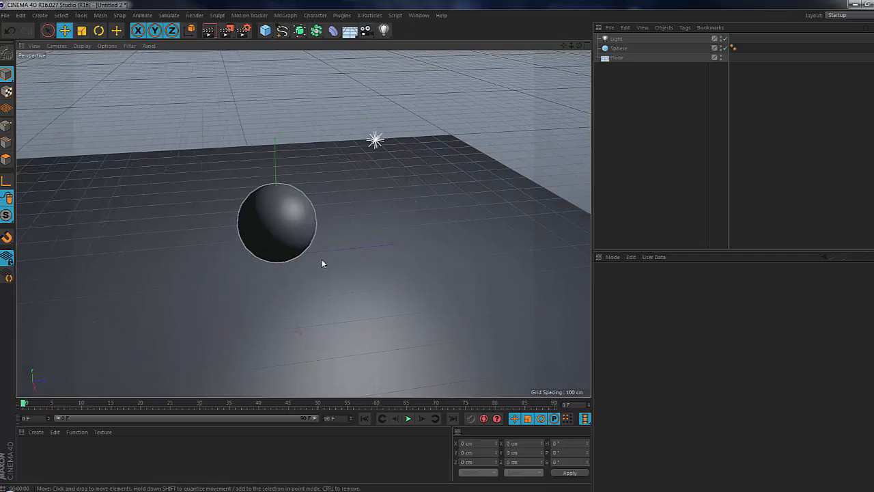
Step: Select the sphere and create a new material
{"action": "left_click", "coordinate": [267, 226]}
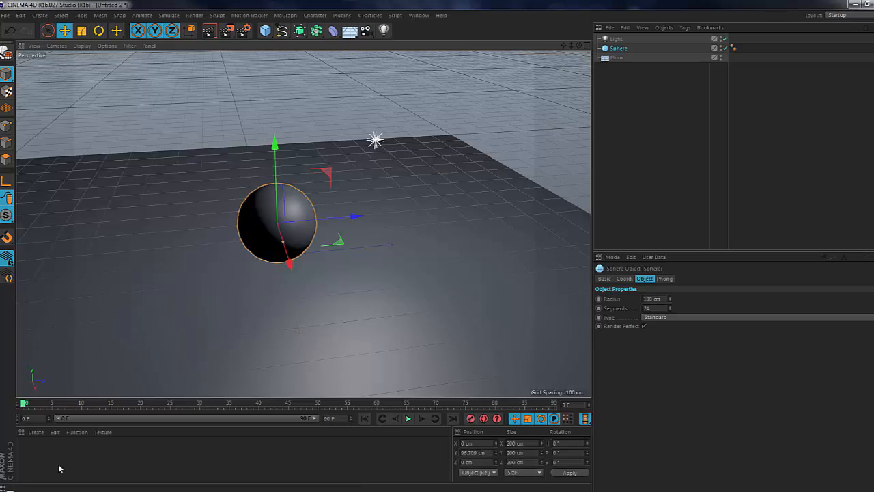
{"action": "left_click", "coordinate": [35, 432]}
{"action": "mouse_move", "coordinate": [57, 365]}
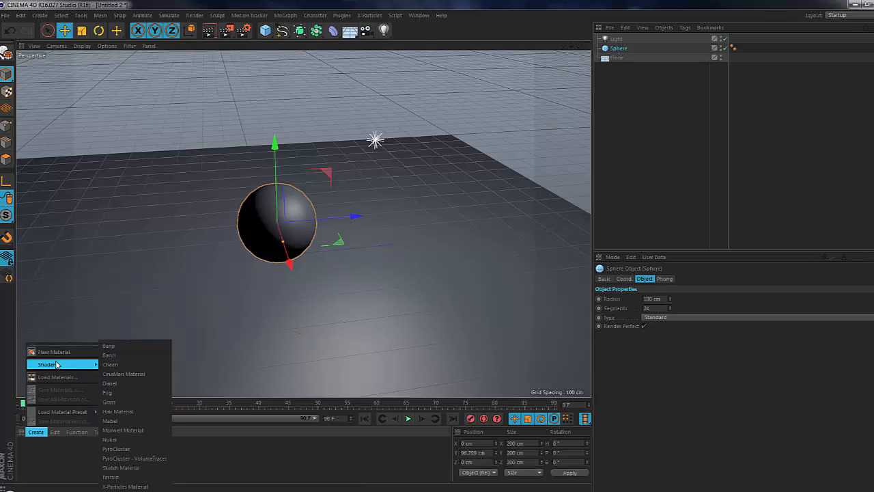
{"action": "left_click", "coordinate": [68, 352]}
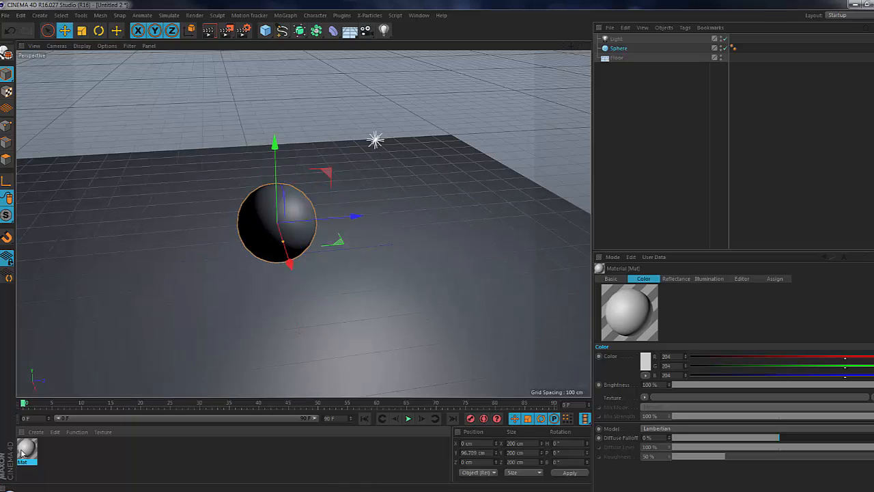
Step: Set the new material's color to orange (R 255, G 80, B 0) and apply it to the sphere
{"action": "left_click", "coordinate": [649, 365]}
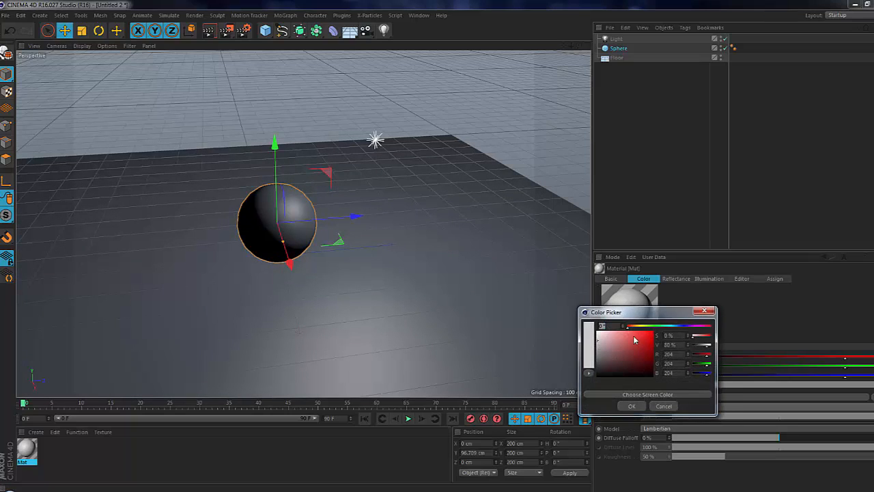
{"action": "left_click", "coordinate": [631, 327]}
{"action": "left_click", "coordinate": [653, 333]}
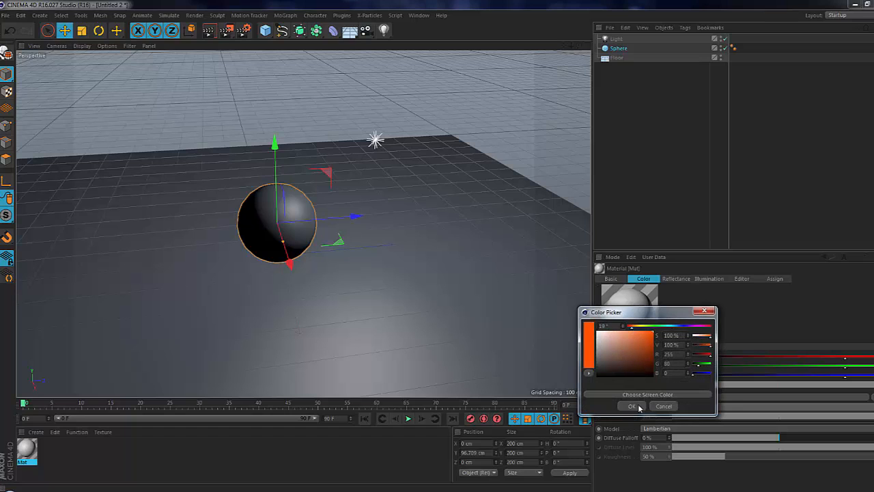
{"action": "left_click", "coordinate": [653, 407]}
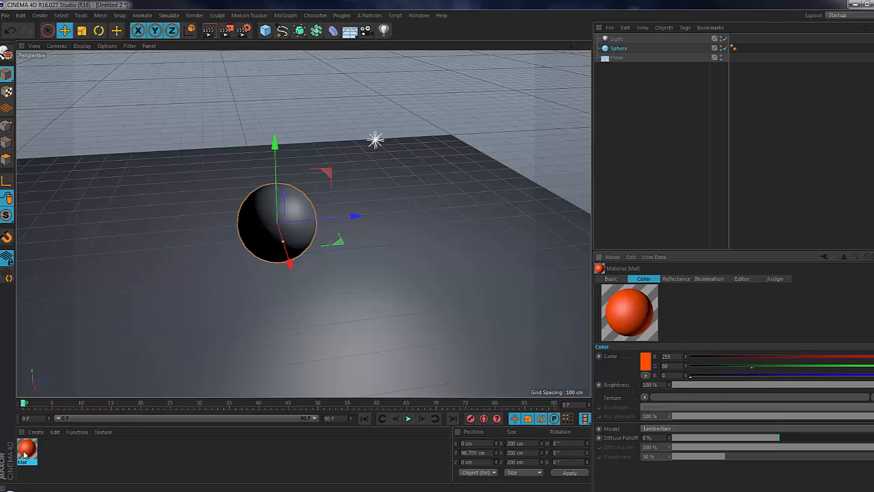
{"action": "left_click_drag", "start_coordinate": [27, 447], "coordinate": [267, 210]}
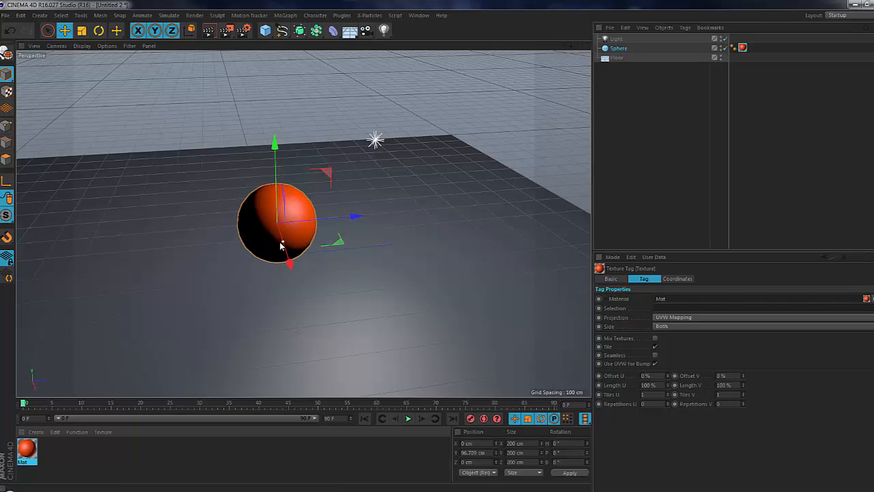
{"action": "left_click", "coordinate": [649, 98]}
{"action": "left_click", "coordinate": [631, 50]}
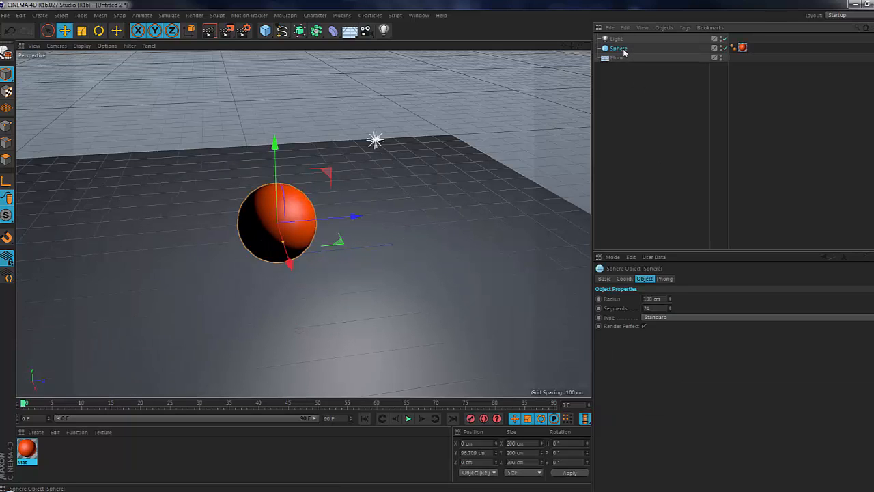
Step: Add a Reflection (Legacy) layer to the orange material's reflectance and set the layer's strength to 20%
{"action": "double_click", "coordinate": [34, 448]}
{"action": "left_click_drag", "start_coordinate": [307, 65], "coordinate": [782, 73]}
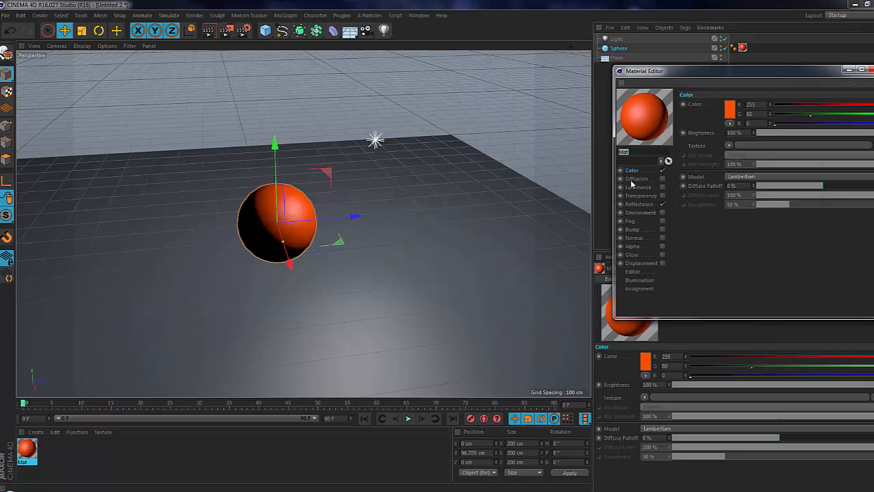
{"action": "left_click", "coordinate": [645, 206]}
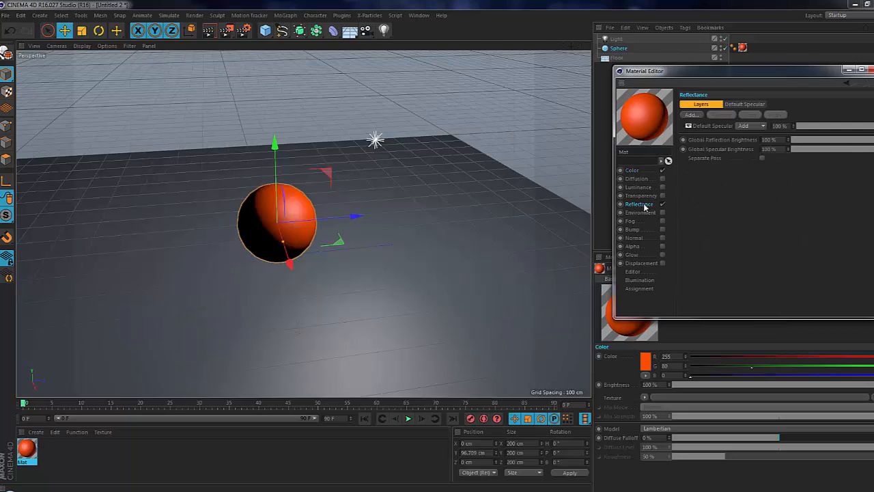
{"action": "left_click", "coordinate": [690, 115]}
{"action": "left_click", "coordinate": [728, 205]}
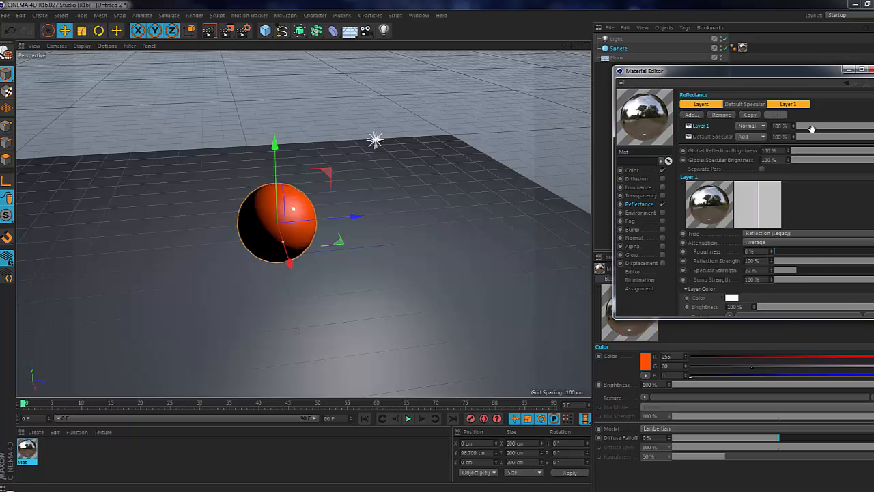
{"action": "left_click", "coordinate": [812, 128]}
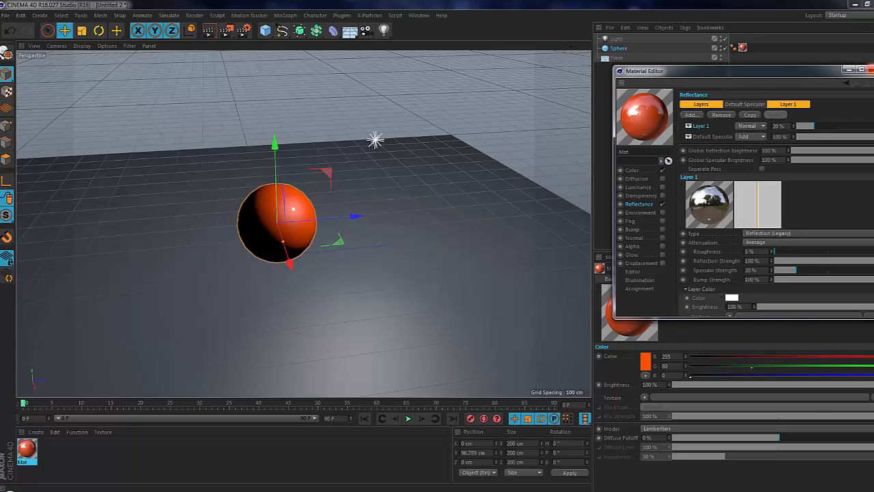
{"action": "left_click", "coordinate": [871, 70]}
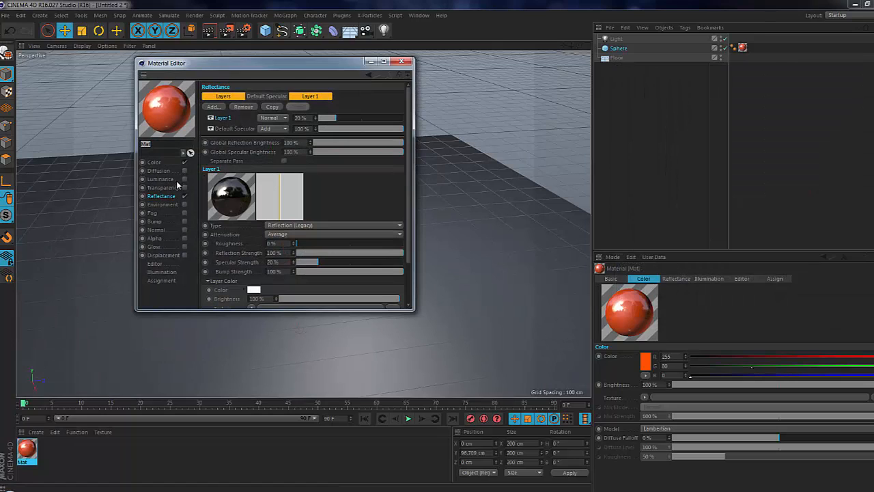
Step: Try the Luminance channel on the sphere's material and switch it off again
{"action": "left_click", "coordinate": [185, 179]}
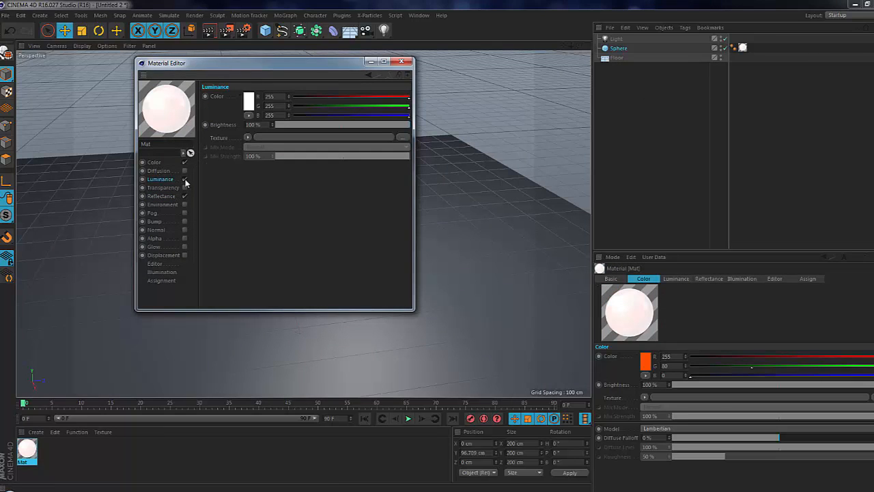
{"action": "left_click", "coordinate": [185, 179]}
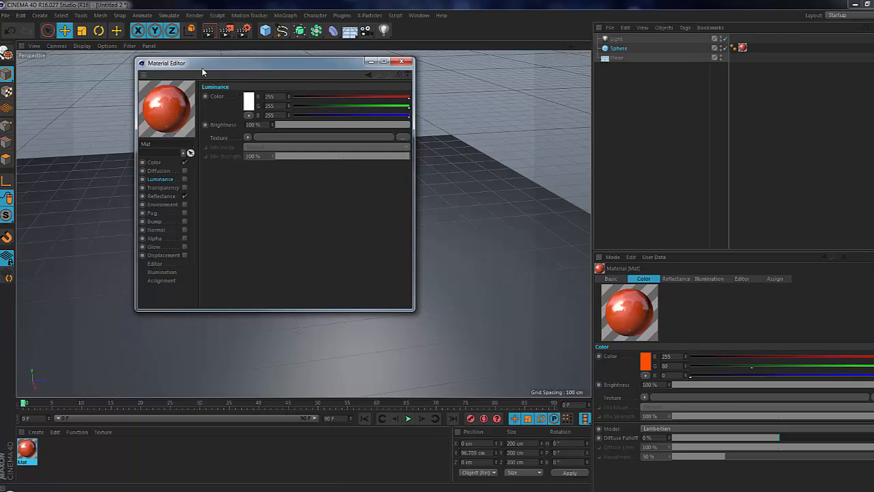
{"action": "left_click_drag", "start_coordinate": [210, 67], "coordinate": [263, 73]}
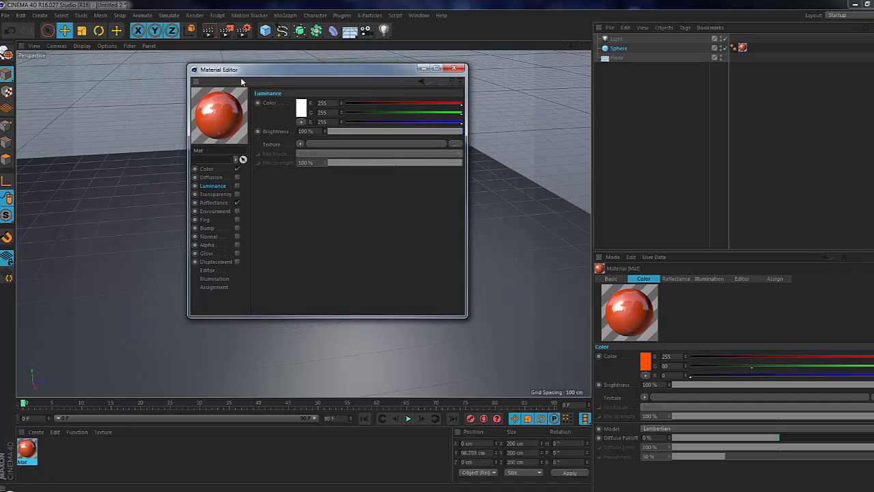
{"action": "left_click", "coordinate": [455, 69]}
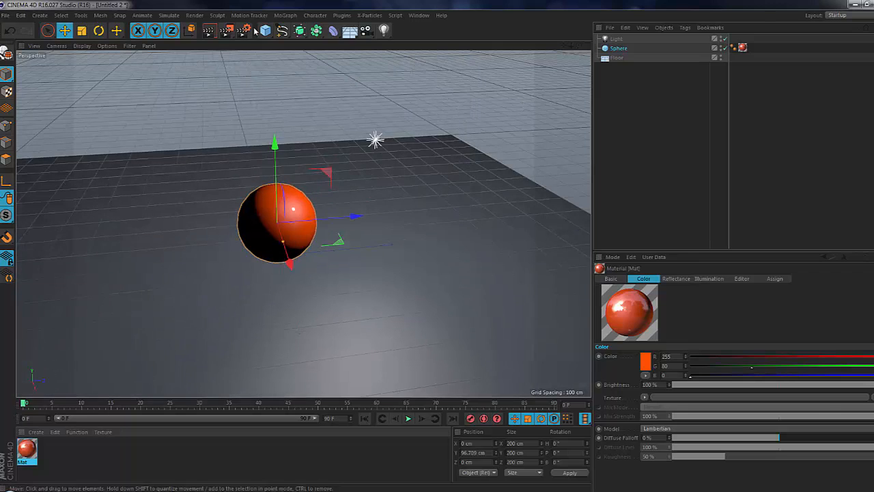
Step: Render the orange sphere to the Picture Viewer and again directly in the viewport
{"action": "left_click", "coordinate": [226, 31]}
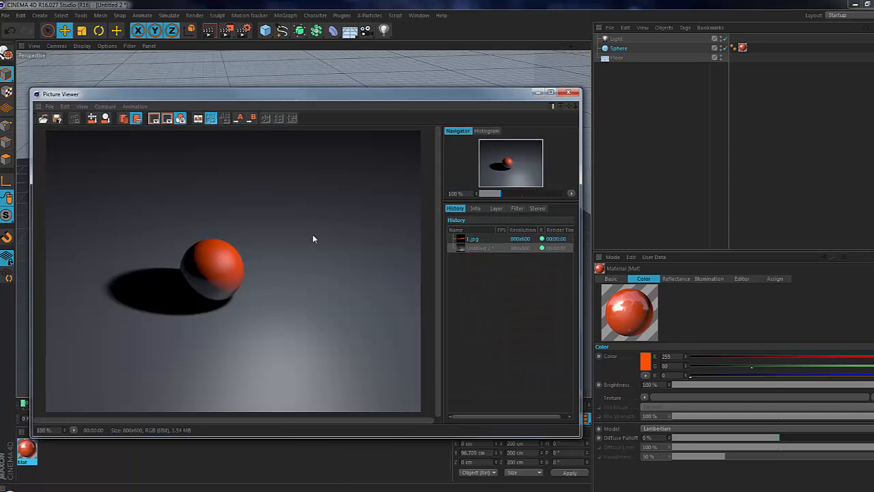
{"action": "left_click", "coordinate": [568, 92]}
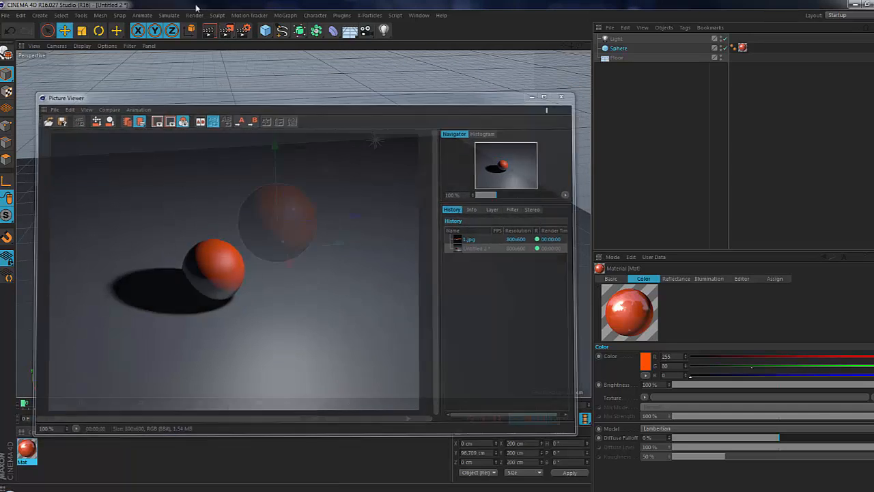
{"action": "left_click", "coordinate": [208, 31]}
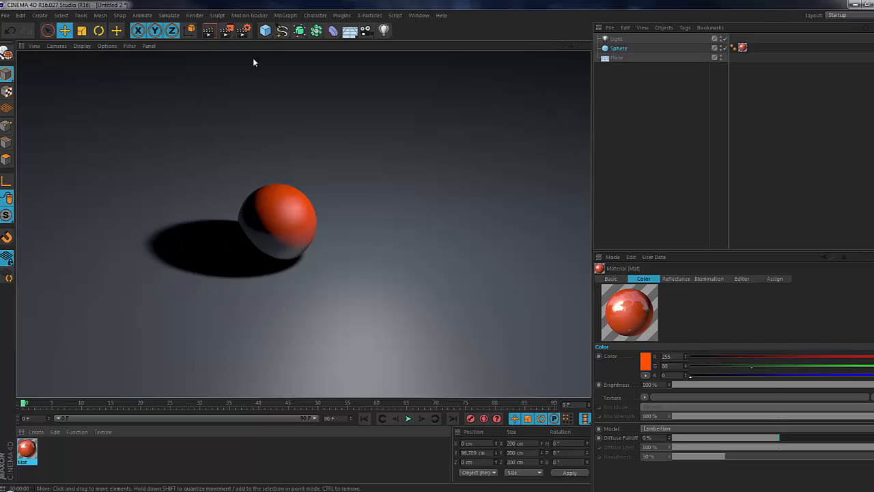
Step: Add a second standard light and move it to about X 380 cm, Y 397 cm and Z -360 cm
{"action": "left_click", "coordinate": [385, 31]}
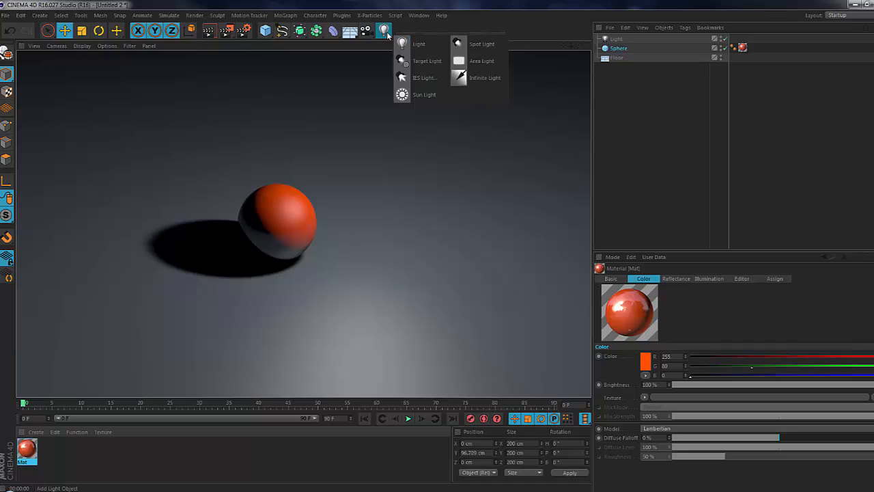
{"action": "left_click", "coordinate": [416, 44]}
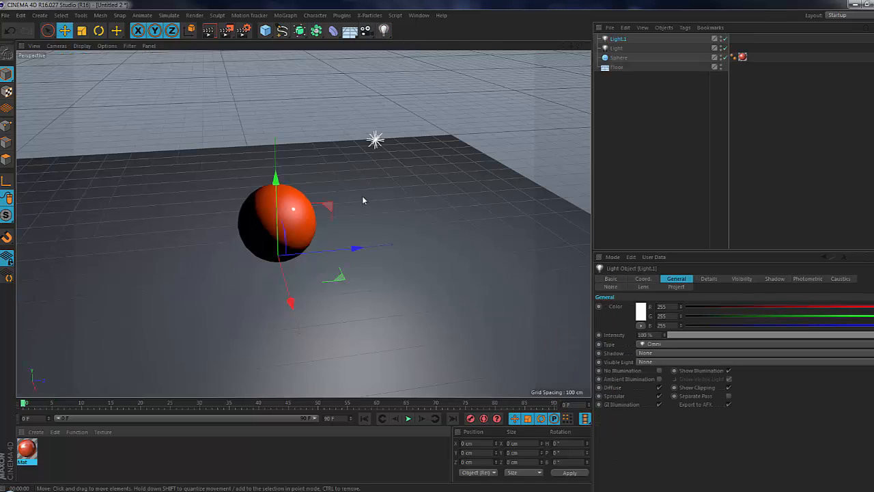
{"action": "left_click_drag", "start_coordinate": [356, 250], "coordinate": [194, 262]}
{"action": "left_click_drag", "start_coordinate": [106, 203], "coordinate": [88, 208]}
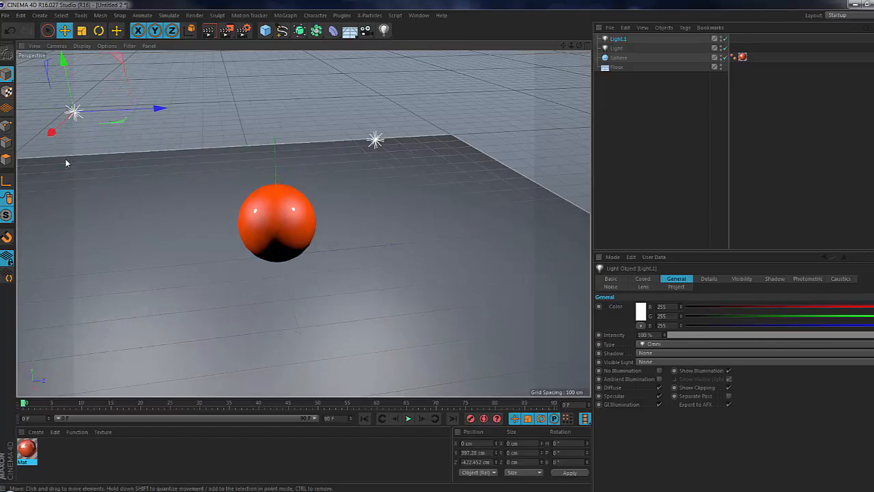
{"action": "left_click_drag", "start_coordinate": [49, 129], "coordinate": [21, 154]}
{"action": "left_click_drag", "start_coordinate": [91, 168], "coordinate": [139, 166]}
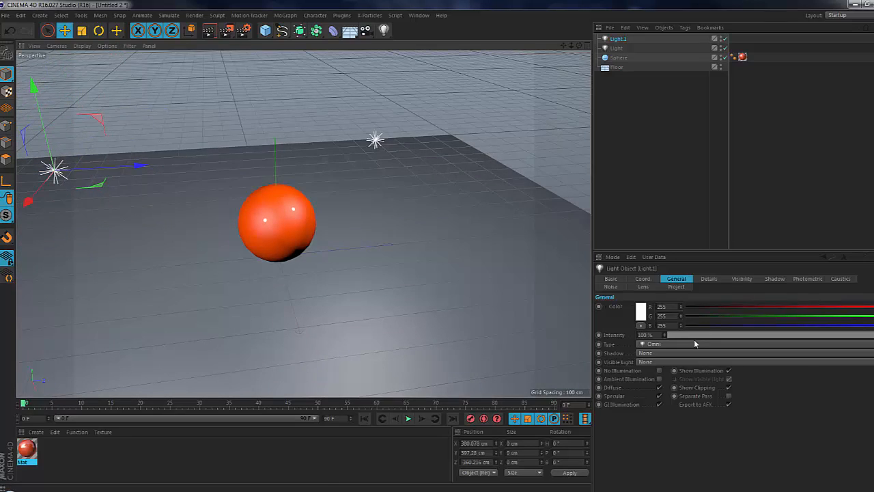
Step: Set the second light's intensity to about 49% and its color to light blue (R 151, G 221, B 247)
{"action": "left_click_drag", "start_coordinate": [694, 339], "coordinate": [776, 331]}
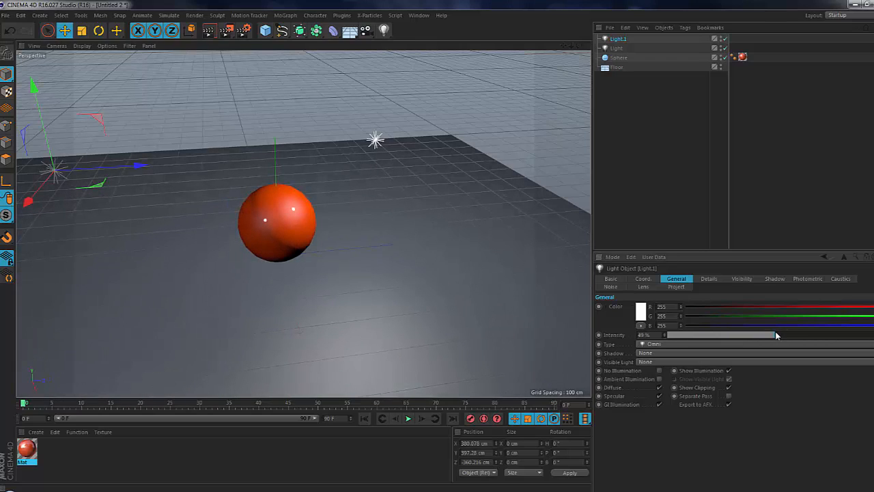
{"action": "left_click", "coordinate": [645, 311]}
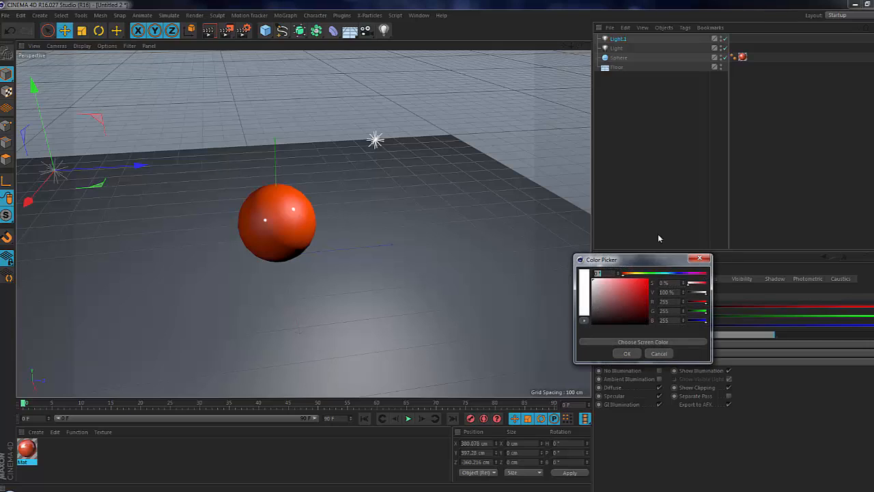
{"action": "left_click", "coordinate": [669, 274]}
{"action": "left_click", "coordinate": [608, 283]}
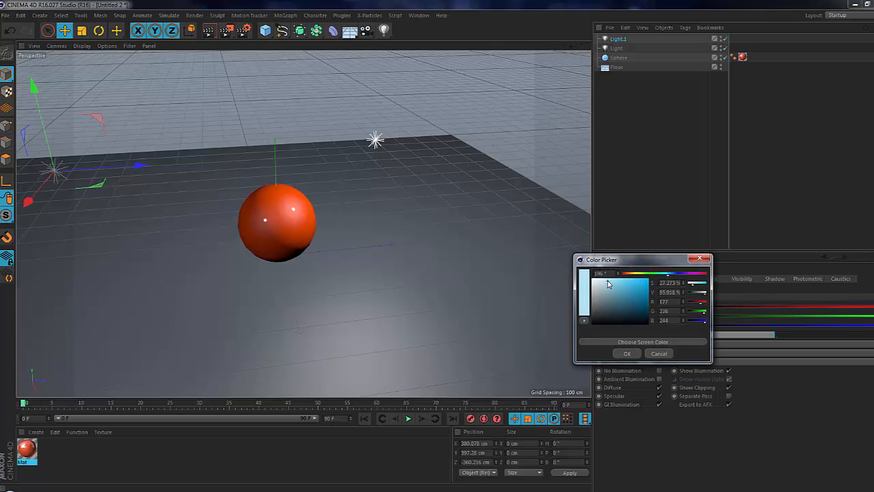
{"action": "left_click", "coordinate": [629, 353]}
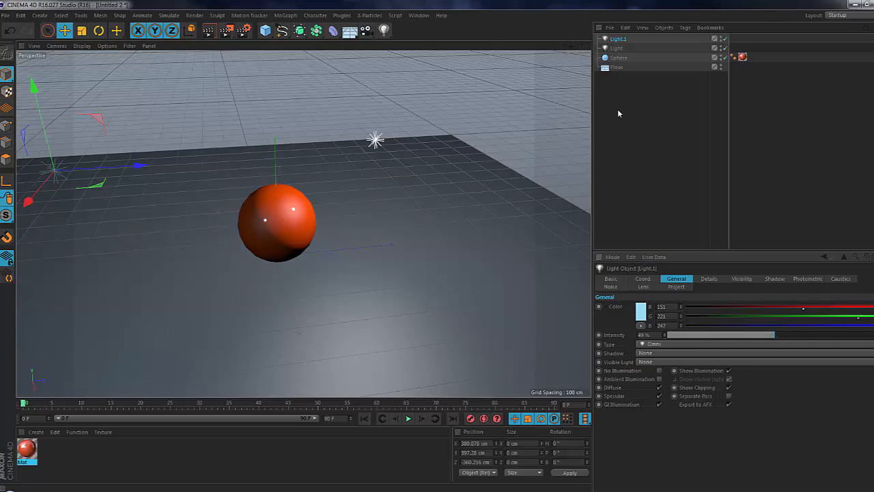
Step: Set the first light's color to a warm cream tone (R 255, G 231, B 200)
{"action": "left_click", "coordinate": [616, 48]}
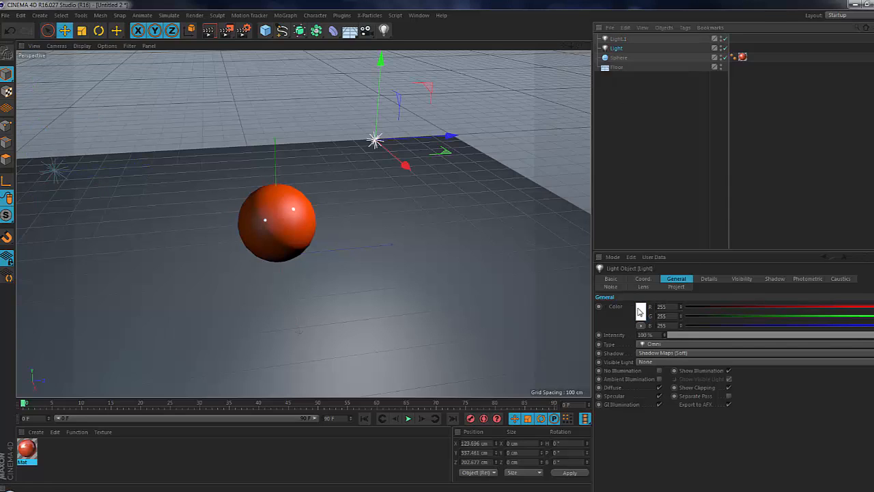
{"action": "left_click", "coordinate": [640, 312]}
{"action": "left_click", "coordinate": [625, 273]}
{"action": "left_click", "coordinate": [603, 282]}
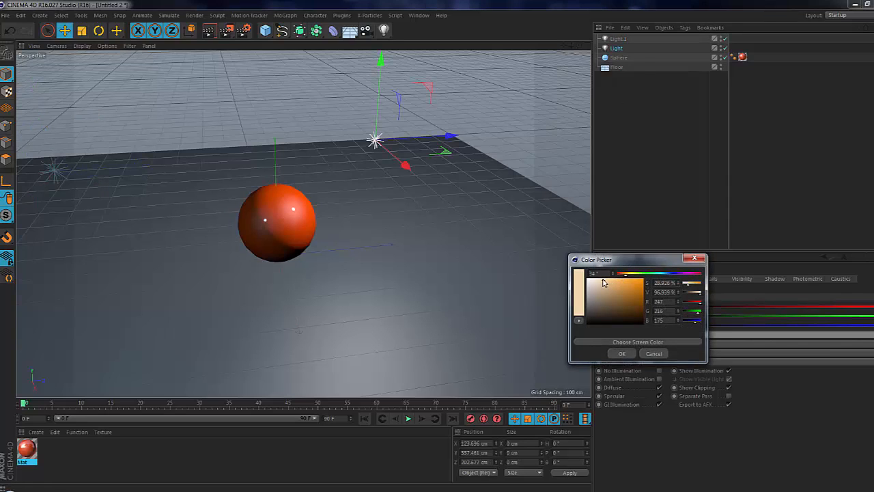
{"action": "left_click_drag", "start_coordinate": [603, 281], "coordinate": [599, 279]}
{"action": "left_click", "coordinate": [622, 354]}
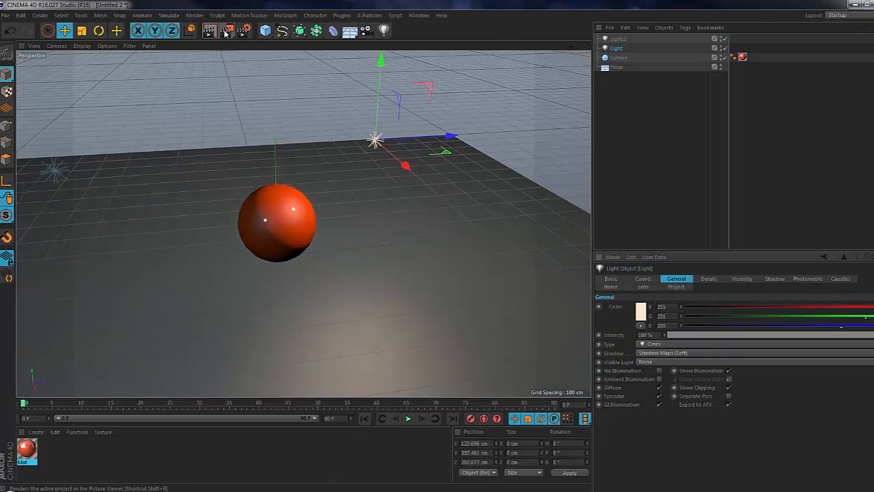
Step: Move the blue light along X to about -18 cm and render the view
{"action": "left_click", "coordinate": [54, 171]}
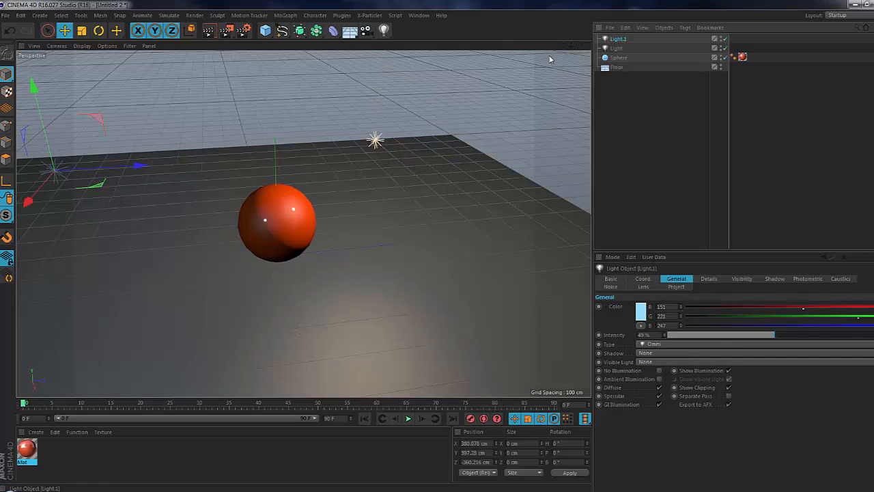
{"action": "left_click_drag", "start_coordinate": [27, 199], "coordinate": [101, 139]}
{"action": "left_click", "coordinate": [229, 32]}
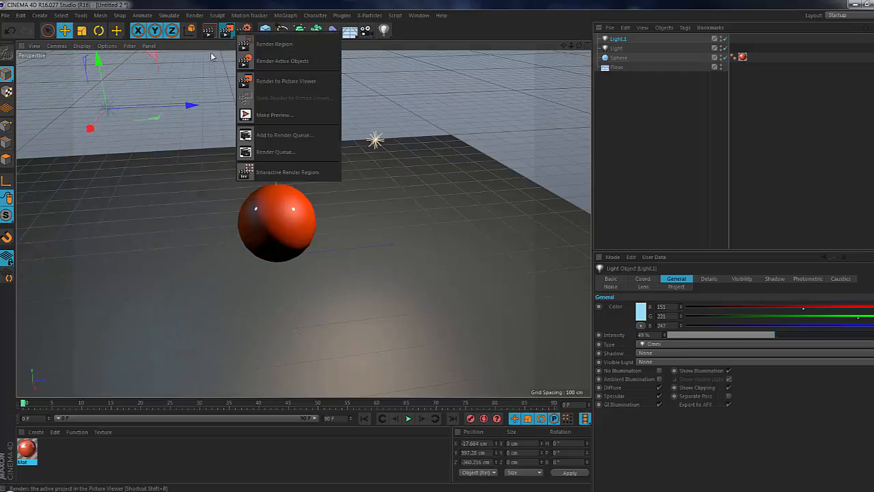
{"action": "left_click", "coordinate": [209, 36]}
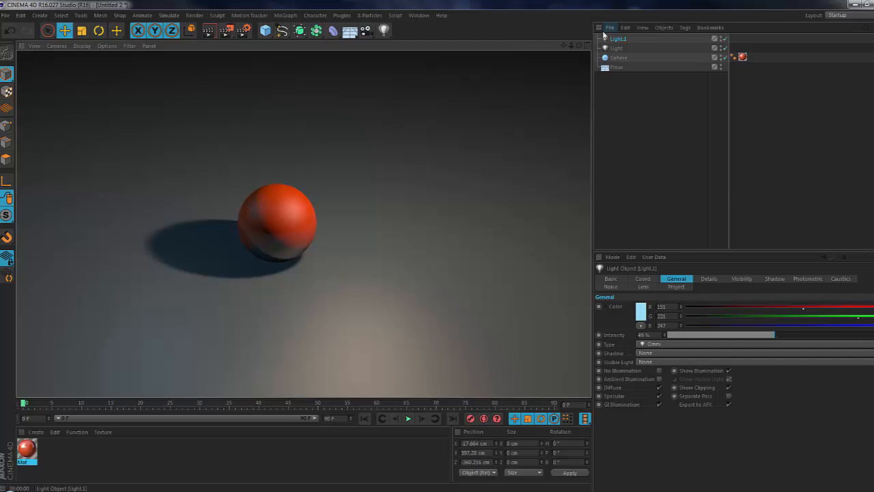
Step: Set the blue light's intensity to 100% and render the view again
{"action": "left_click_drag", "start_coordinate": [797, 332], "coordinate": [871, 333]}
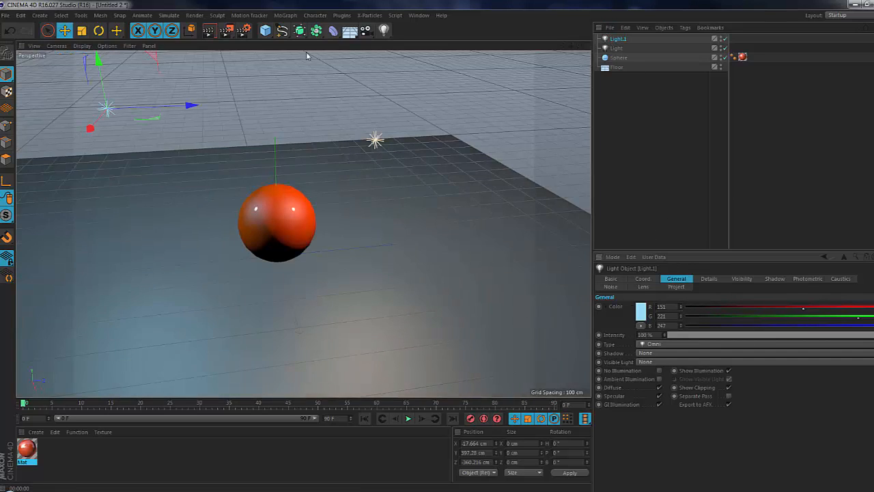
{"action": "left_click", "coordinate": [214, 34]}
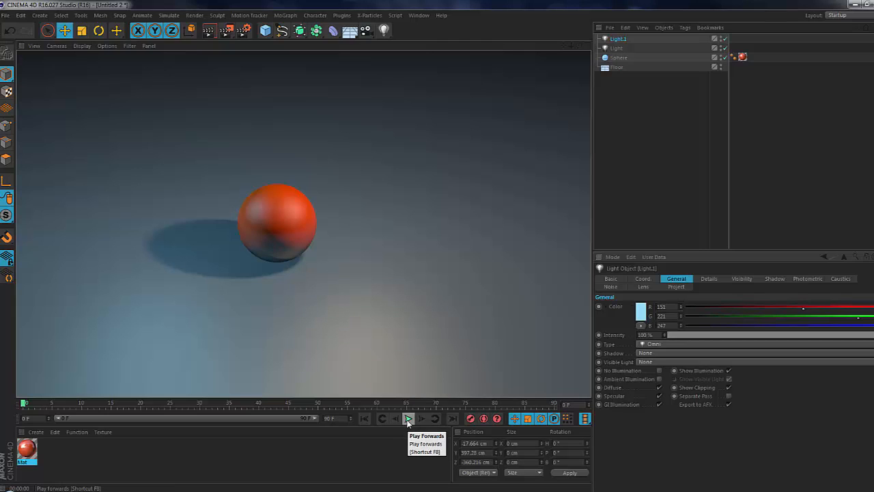
{"action": "left_click", "coordinate": [615, 48]}
Step: Add a cube and place it beside the sphere at about Y 101 cm and Z 253 cm
{"action": "left_click", "coordinate": [265, 30]}
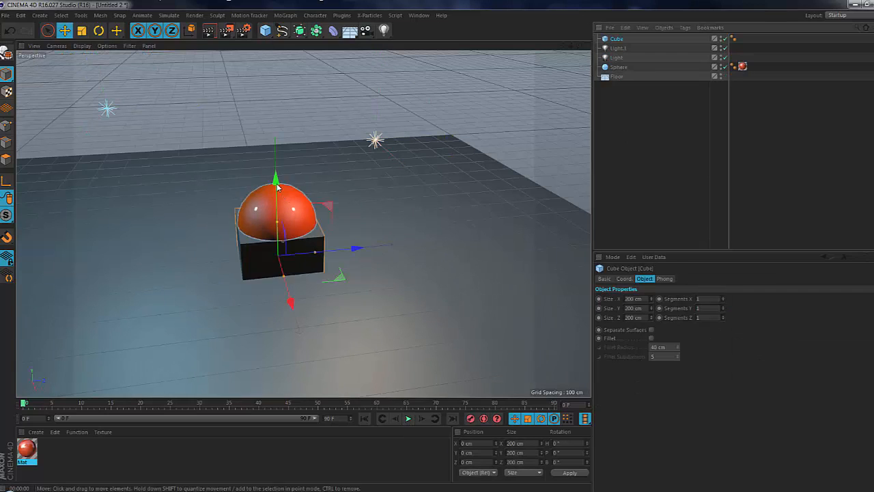
{"action": "left_click_drag", "start_coordinate": [277, 187], "coordinate": [275, 123]}
{"action": "left_click_drag", "start_coordinate": [355, 200], "coordinate": [424, 200]}
{"action": "left_click_drag", "start_coordinate": [357, 123], "coordinate": [356, 141]}
{"action": "mouse_move", "coordinate": [426, 208]}
{"action": "left_mouse_down"}
{"action": "mouse_move", "coordinate": [456, 210]}
{"action": "mouse_move", "coordinate": [442, 208]}
{"action": "left_mouse_up"}
{"action": "left_click", "coordinate": [32, 440]}
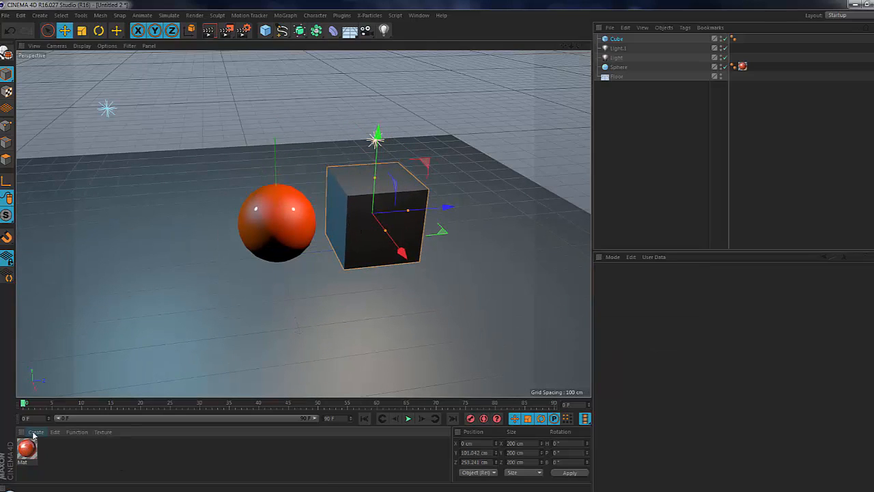
Step: Create a new material and set its color to green (R 15, G 169, B 23)
{"action": "left_click", "coordinate": [32, 432]}
{"action": "left_click", "coordinate": [51, 349]}
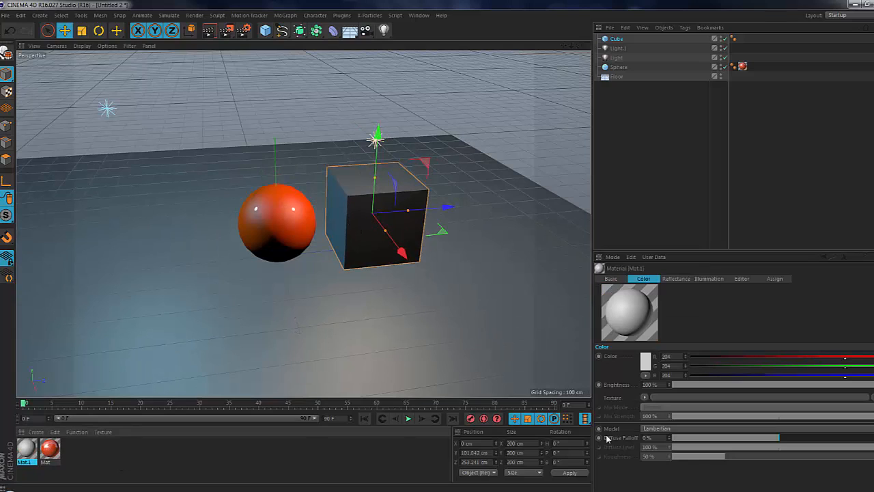
{"action": "left_click", "coordinate": [648, 365]}
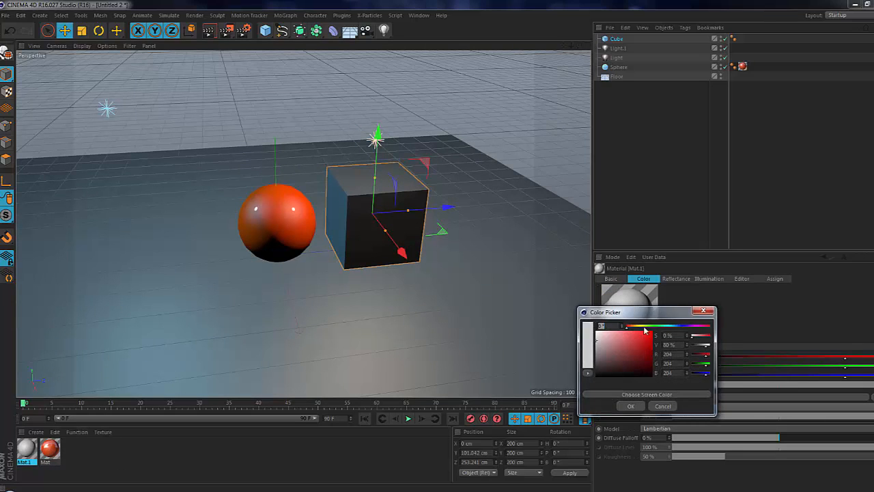
{"action": "left_click_drag", "start_coordinate": [645, 327], "coordinate": [652, 327]}
{"action": "left_click", "coordinate": [654, 327]}
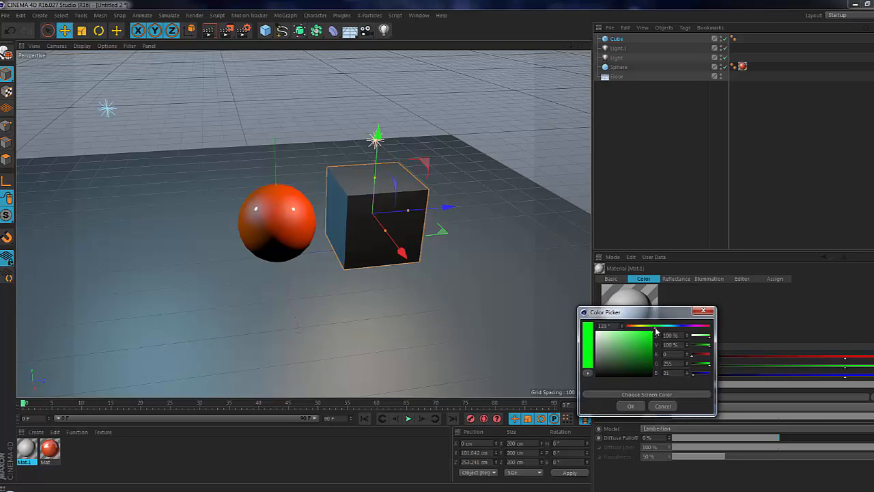
{"action": "left_click", "coordinate": [648, 349]}
{"action": "left_click", "coordinate": [630, 407]}
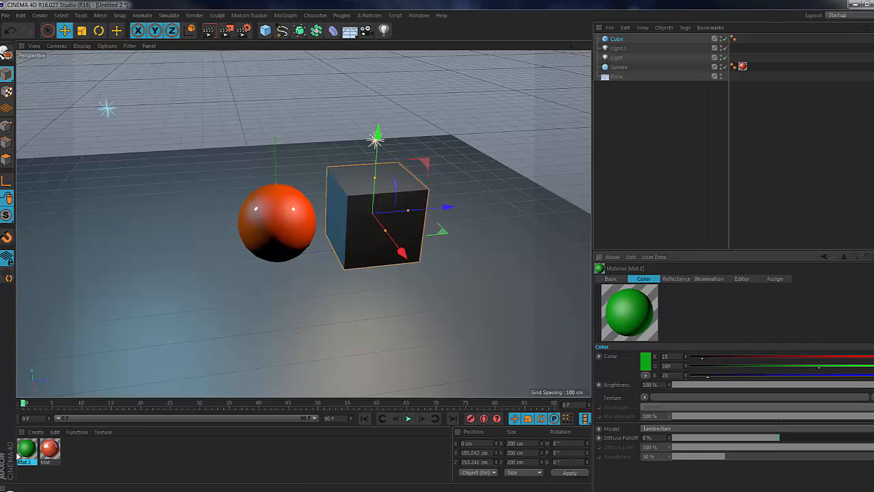
Step: Apply the green material to the cube and render the view
{"action": "left_click_drag", "start_coordinate": [369, 188], "coordinate": [616, 113]}
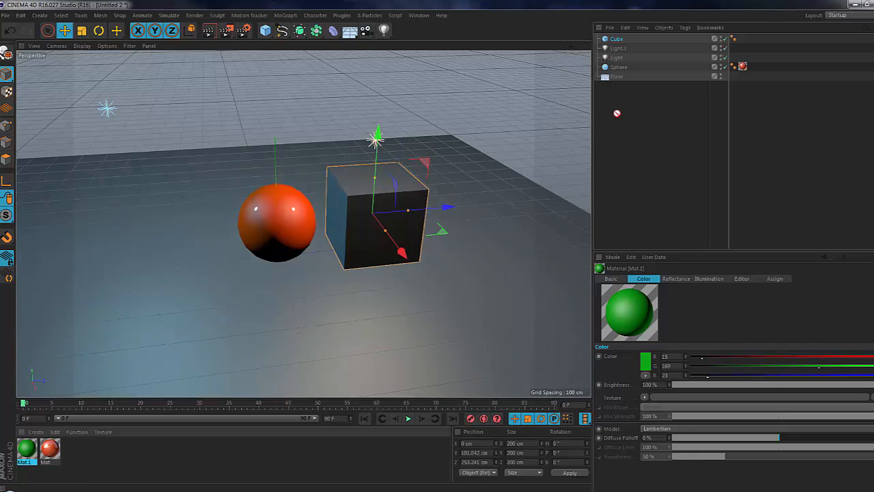
{"action": "left_click_drag", "start_coordinate": [616, 40], "coordinate": [371, 244]}
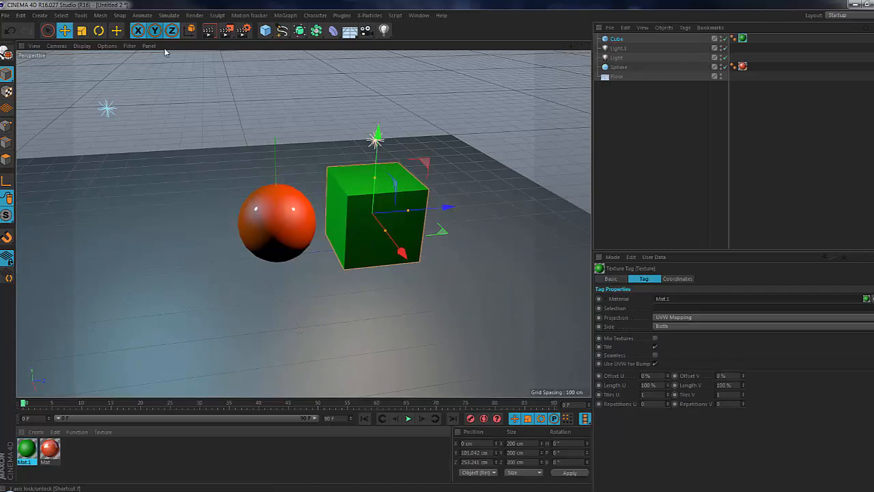
{"action": "left_click", "coordinate": [208, 30]}
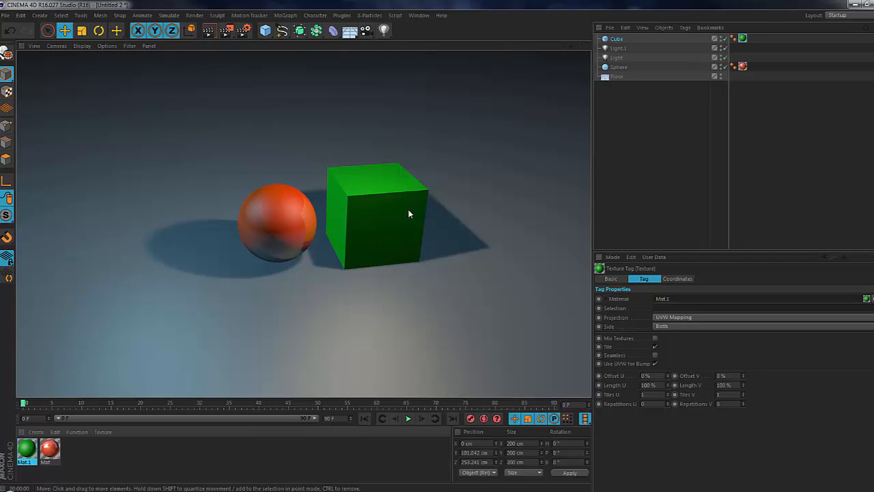
Step: Select the floor and create a new default gray material, opening it briefly in the Material Editor
{"action": "left_click", "coordinate": [535, 338]}
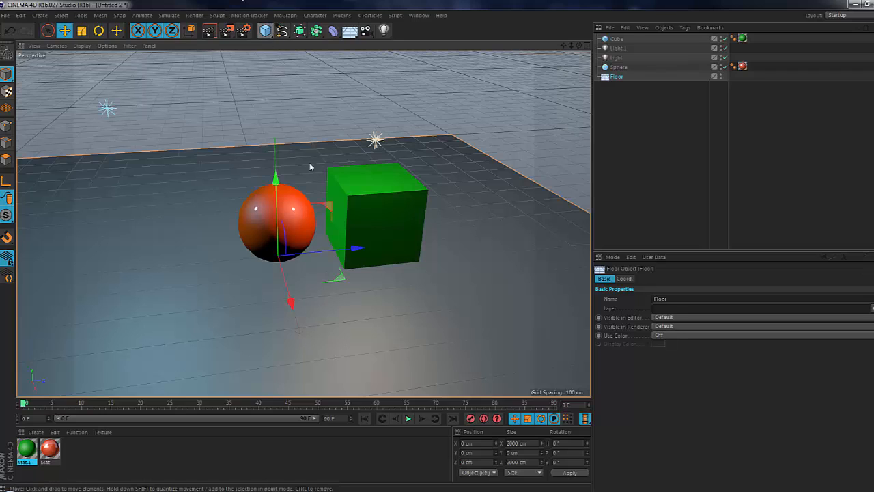
{"action": "left_click_drag", "start_coordinate": [349, 31], "coordinate": [383, 42]}
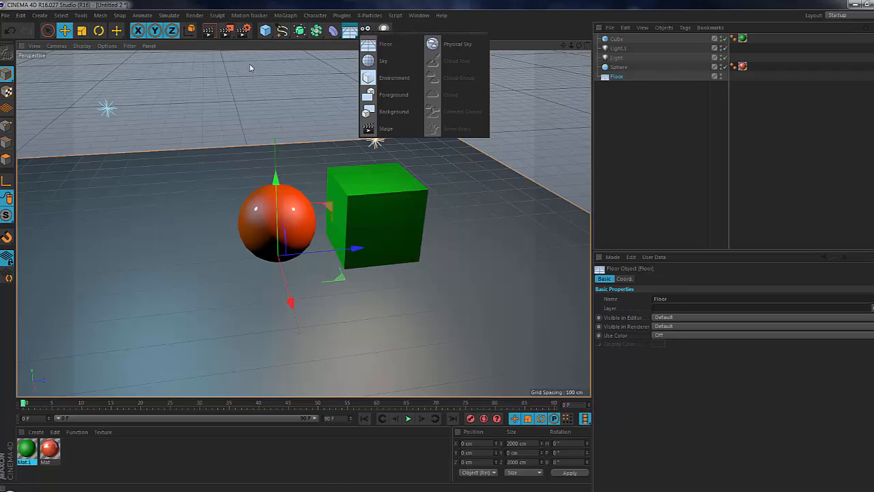
{"action": "double_click", "coordinate": [93, 463]}
{"action": "double_click", "coordinate": [26, 449]}
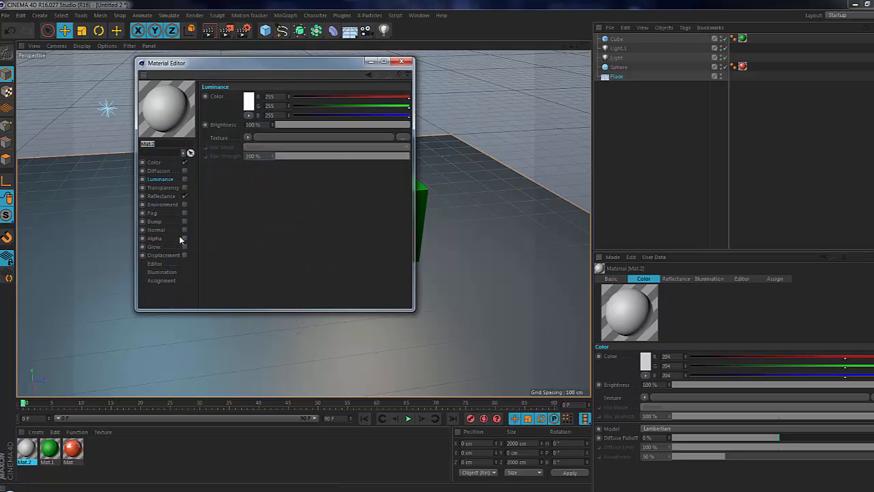
{"action": "left_click", "coordinate": [257, 209]}
{"action": "left_click", "coordinate": [401, 62]}
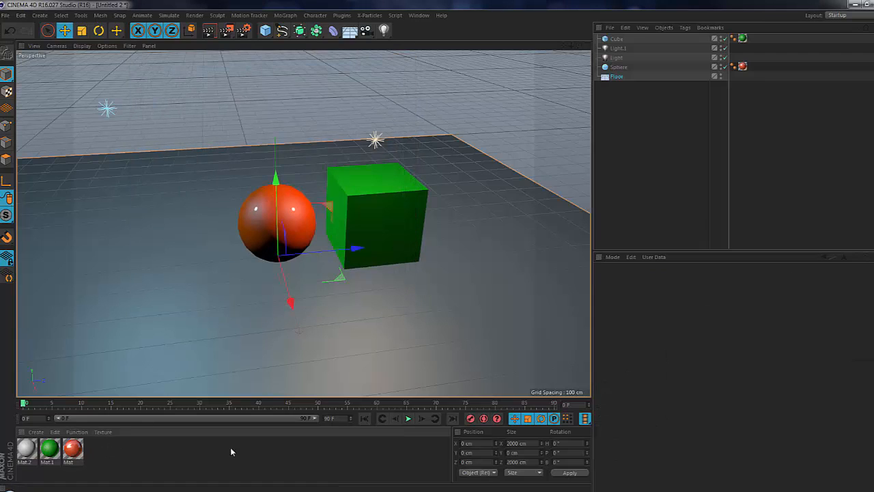
Step: Create three extra default materials and delete them
{"action": "double_click", "coordinate": [155, 457]}
{"action": "double_click", "coordinate": [194, 468]}
{"action": "left_click", "coordinate": [194, 467]}
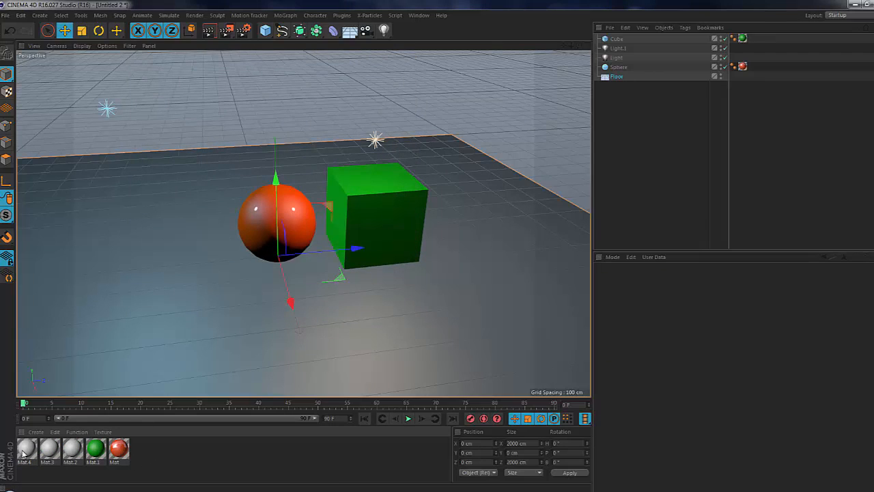
{"action": "double_click", "coordinate": [234, 452]}
{"action": "left_click", "coordinate": [72, 448]}
{"action": "left_click", "coordinate": [30, 456], "text": "shift"}
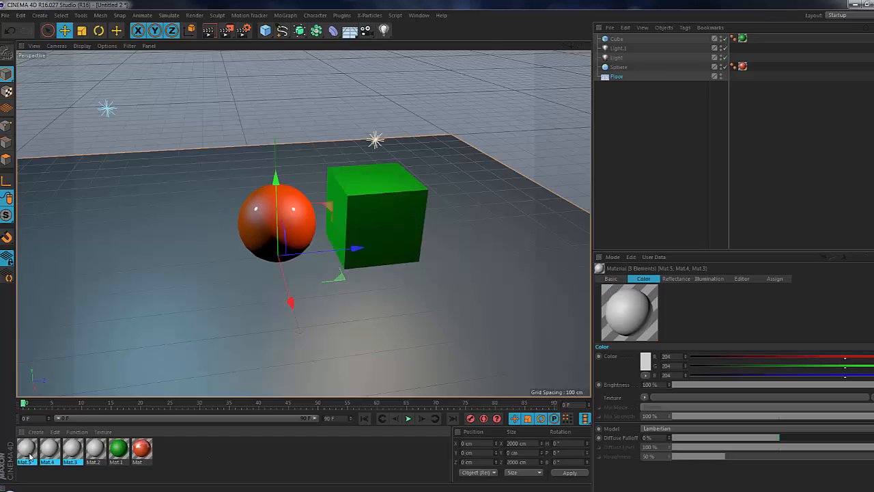
{"action": "key", "text": "Delete"}
Step: Try a brighter color of R 231, G 231, B 231 for the gray material
{"action": "double_click", "coordinate": [28, 451]}
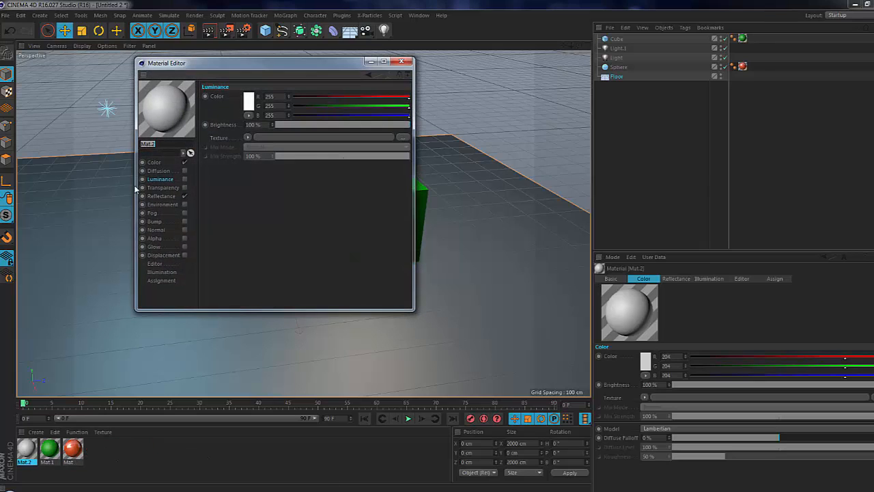
{"action": "left_click", "coordinate": [35, 431]}
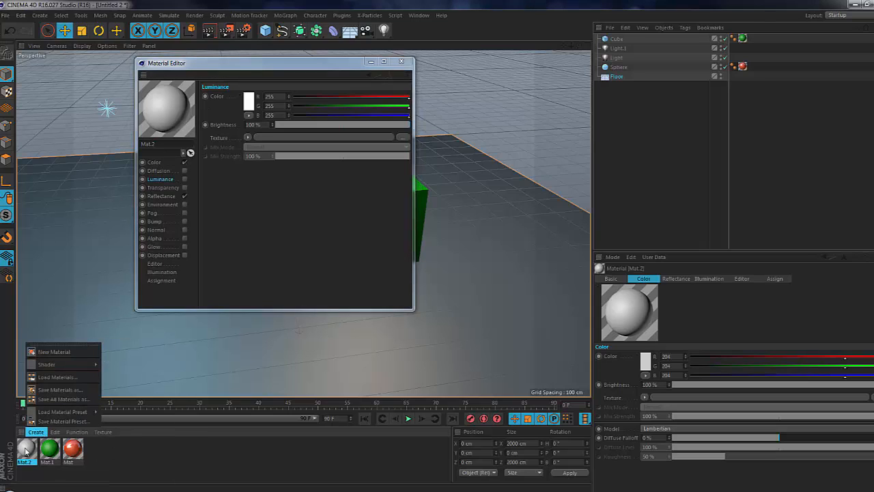
{"action": "left_click", "coordinate": [26, 451]}
{"action": "left_click", "coordinate": [160, 164]}
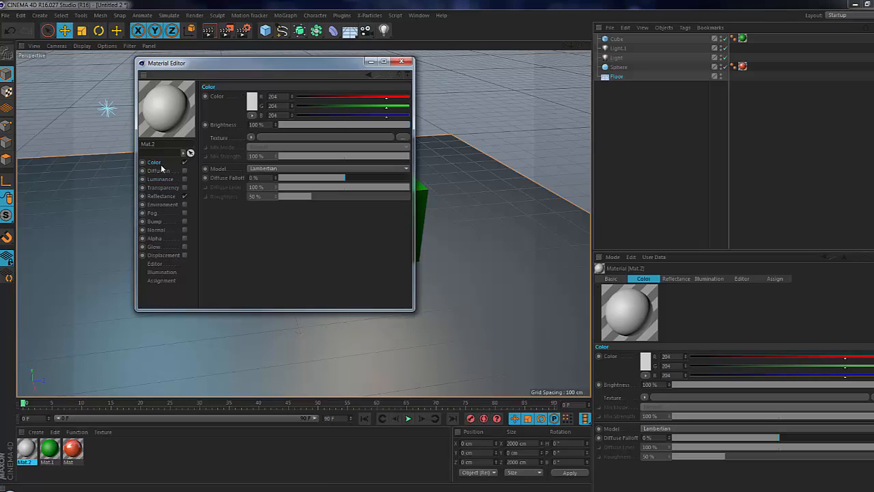
{"action": "left_click", "coordinate": [251, 102]}
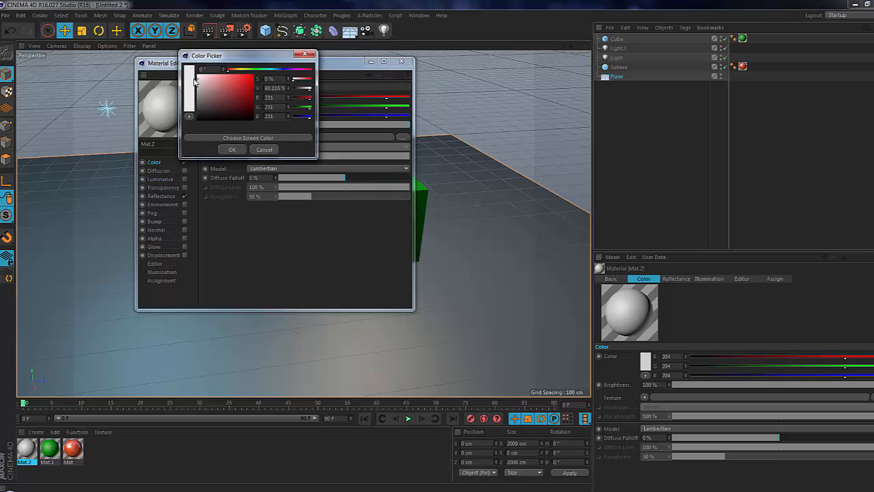
{"action": "left_click", "coordinate": [305, 54]}
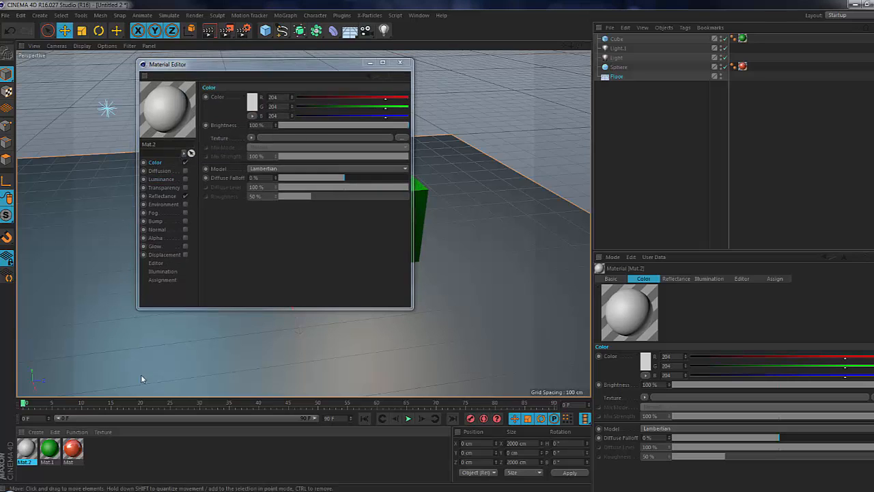
Step: Apply the gray material to the floor and render the view with nothing selected
{"action": "left_click", "coordinate": [24, 463]}
{"action": "left_click_drag", "start_coordinate": [25, 463], "coordinate": [154, 310]}
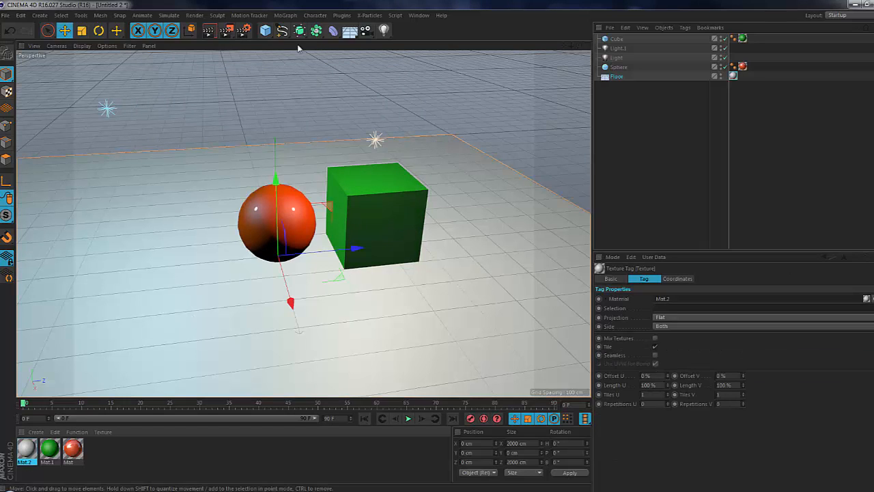
{"action": "left_click", "coordinate": [217, 33]}
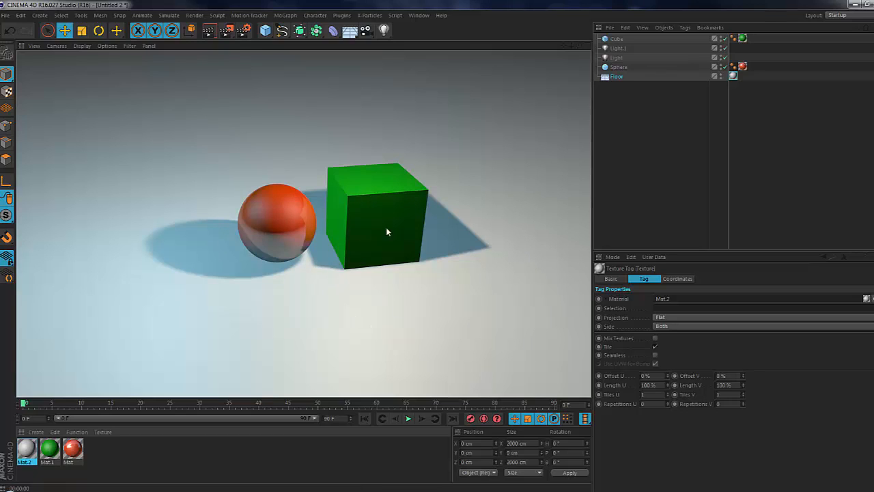
{"action": "left_click", "coordinate": [223, 119]}
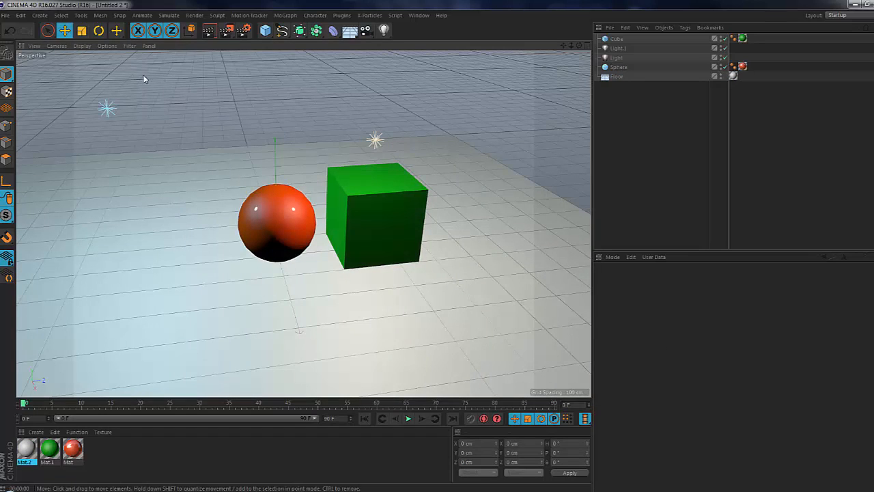
{"action": "left_click", "coordinate": [209, 32]}
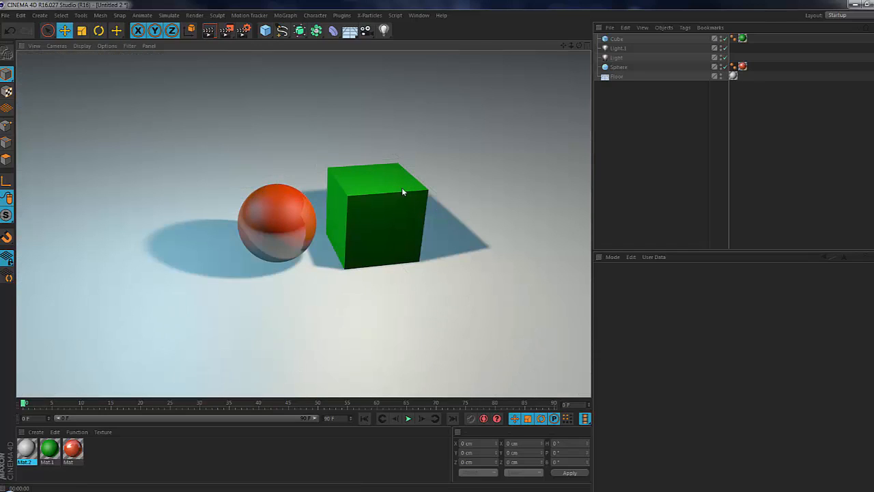
Step: Render the scene to the Picture Viewer
{"action": "left_click", "coordinate": [227, 38]}
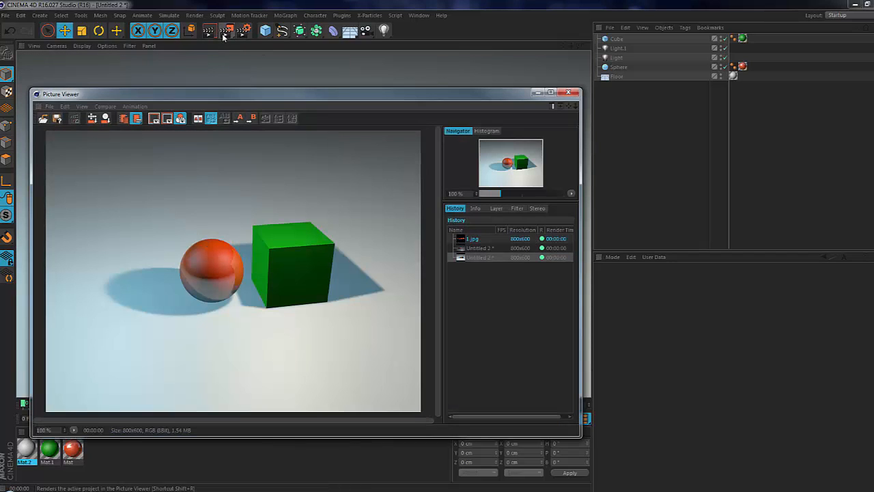
{"action": "left_click", "coordinate": [194, 15]}
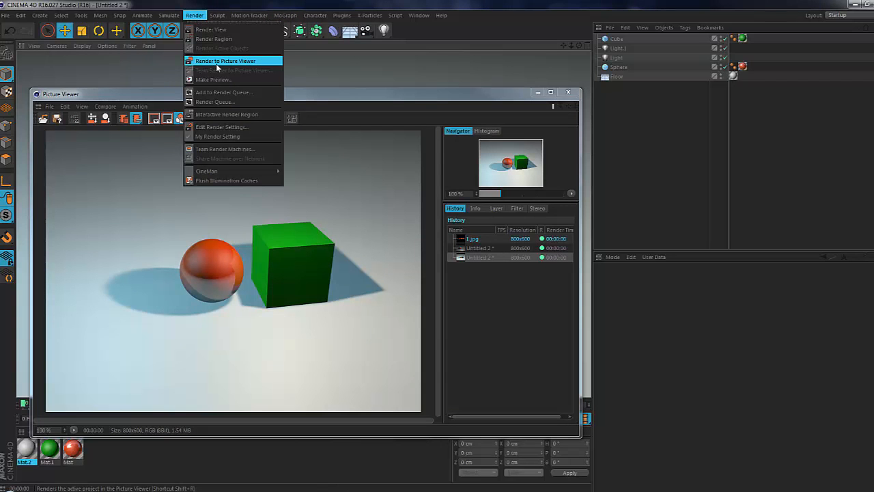
{"action": "left_click", "coordinate": [130, 203]}
{"action": "left_click_drag", "start_coordinate": [241, 96], "coordinate": [307, 83]}
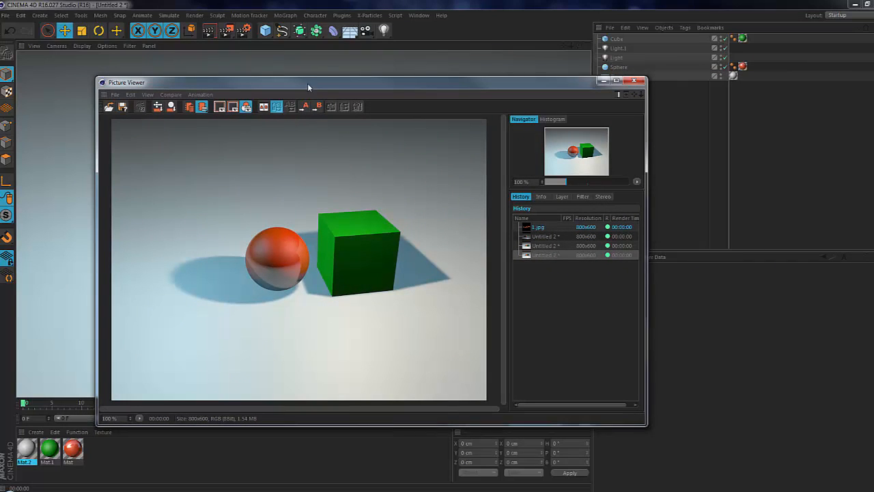
Step: Save the latest render as a JPEG still image named 2 in the cinema save folder, overwriting the existing file
{"action": "left_click", "coordinate": [539, 254]}
{"action": "right_click", "coordinate": [542, 255]}
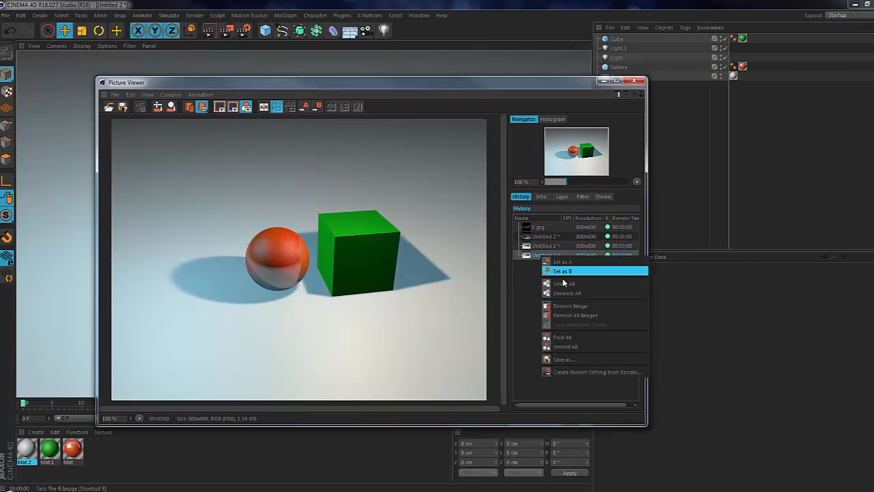
{"action": "left_click", "coordinate": [575, 360]}
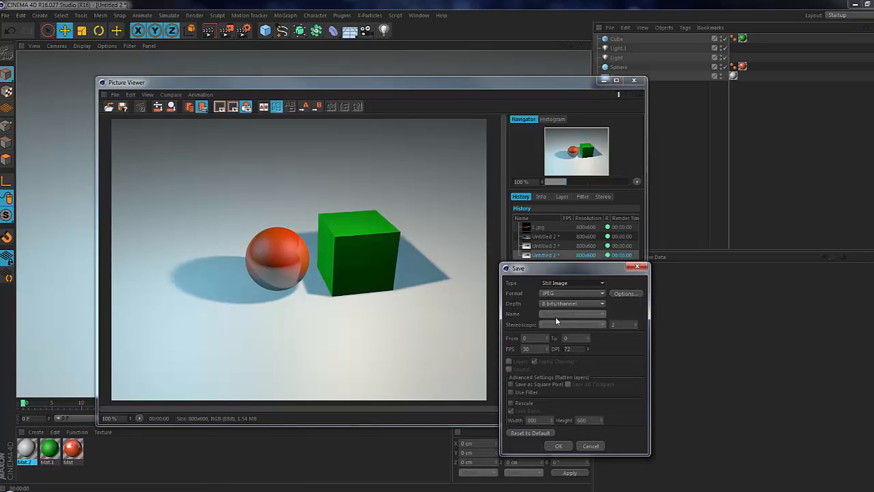
{"action": "left_click", "coordinate": [557, 445]}
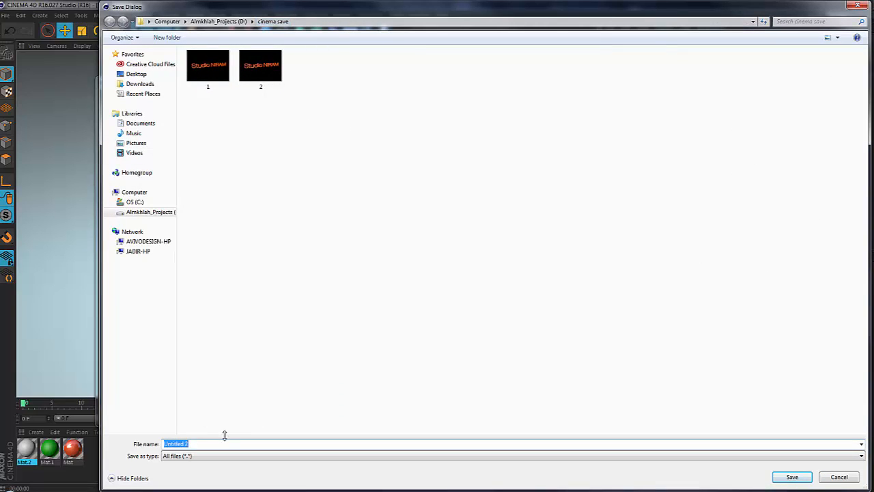
{"action": "type", "text": "2"}
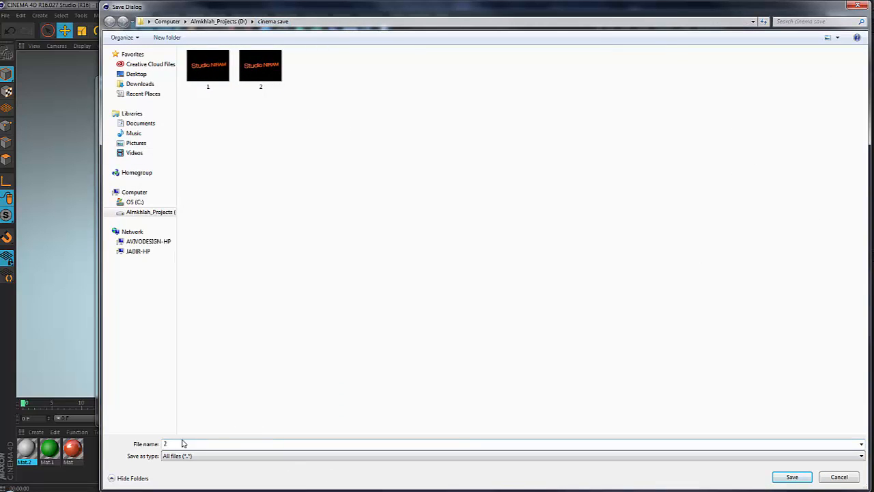
{"action": "left_click", "coordinate": [790, 477]}
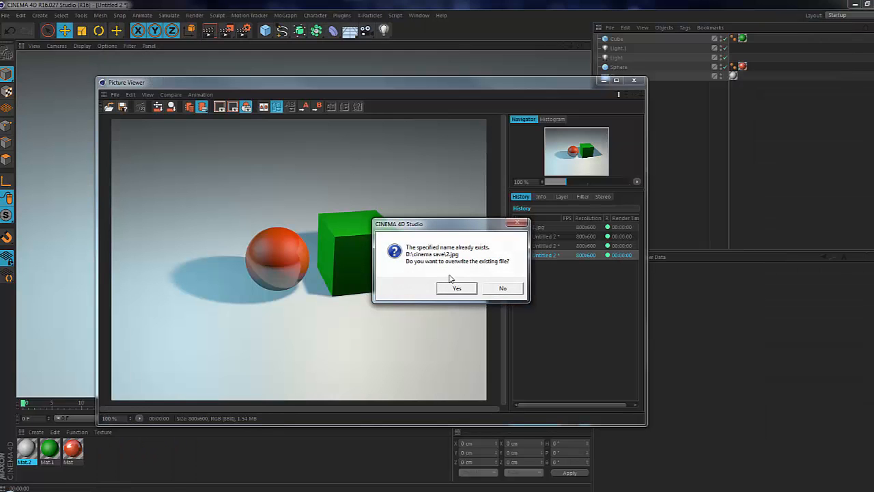
{"action": "left_click", "coordinate": [455, 288]}
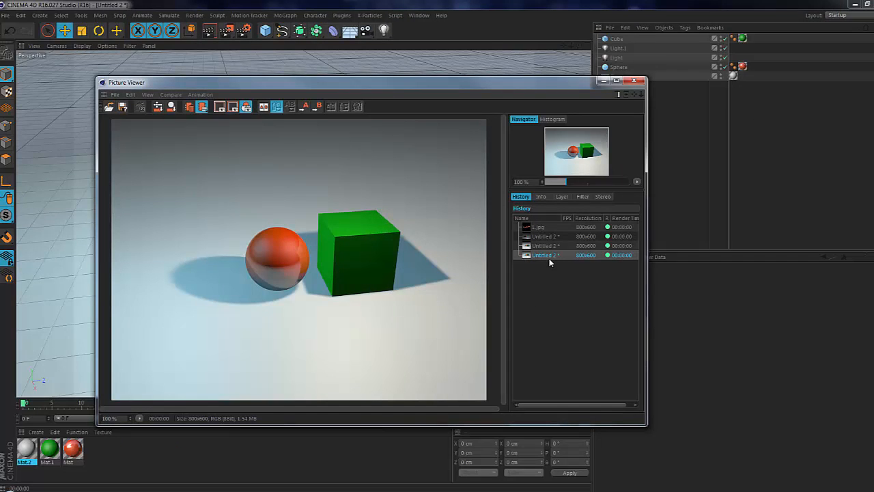
{"action": "mouse_move", "coordinate": [58, 490]}
{"action": "key", "text": "alt+Tab"}
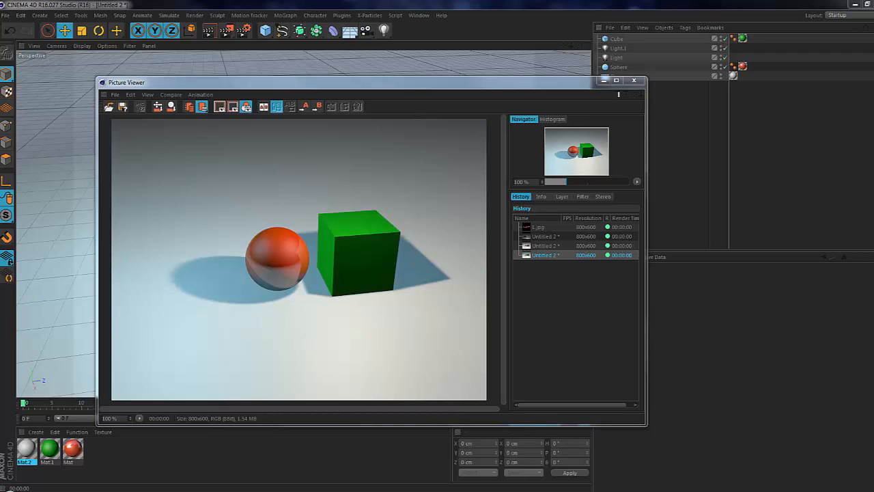
Step: Close the Picture Viewer and create a new empty project
{"action": "left_click", "coordinate": [633, 81]}
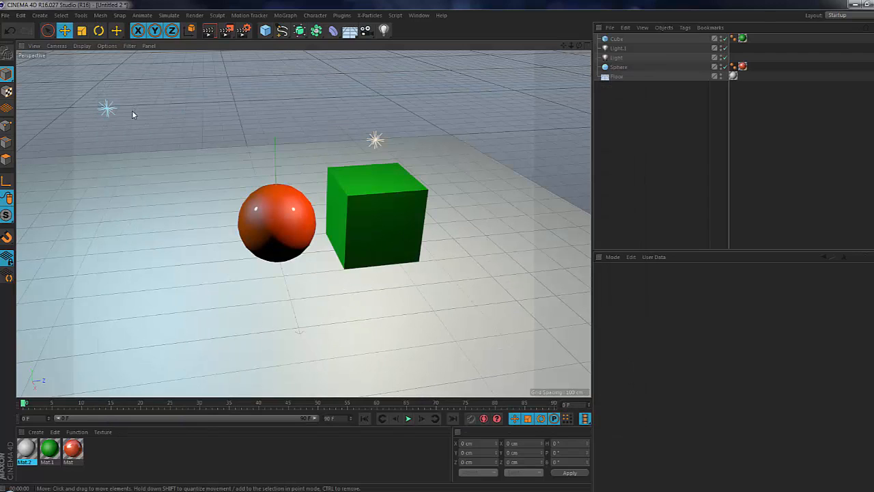
{"action": "left_click", "coordinate": [7, 15]}
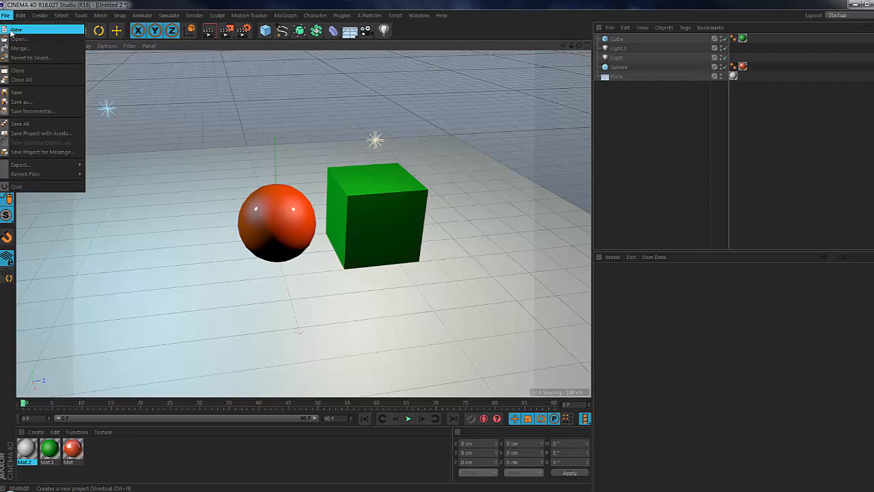
{"action": "left_click", "coordinate": [14, 30]}
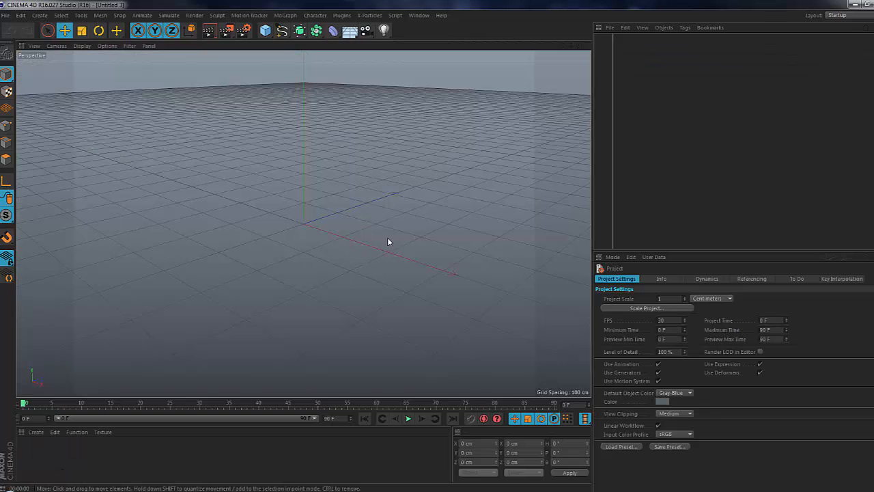
Step: Add a text spline to the empty scene and turn the view so its lettering reads from the front
{"action": "left_click_drag", "start_coordinate": [387, 241], "coordinate": [325, 289], "text": "alt"}
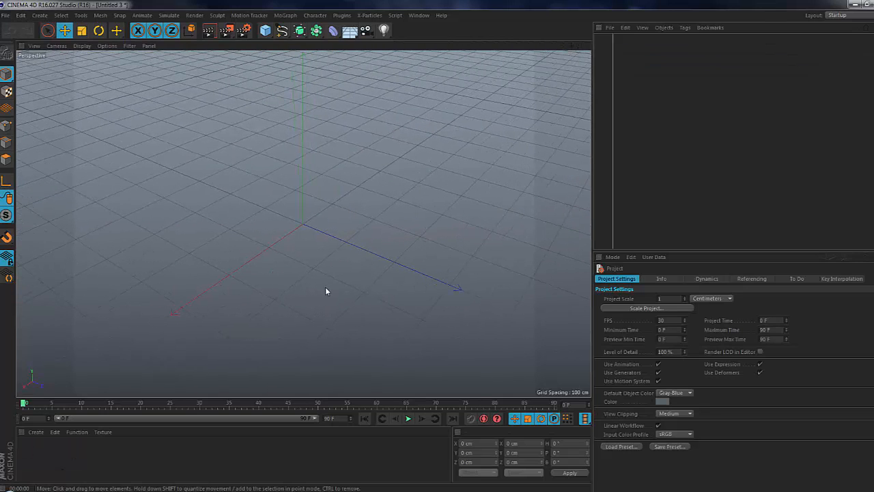
{"action": "left_click", "coordinate": [38, 16]}
{"action": "mouse_move", "coordinate": [43, 40]}
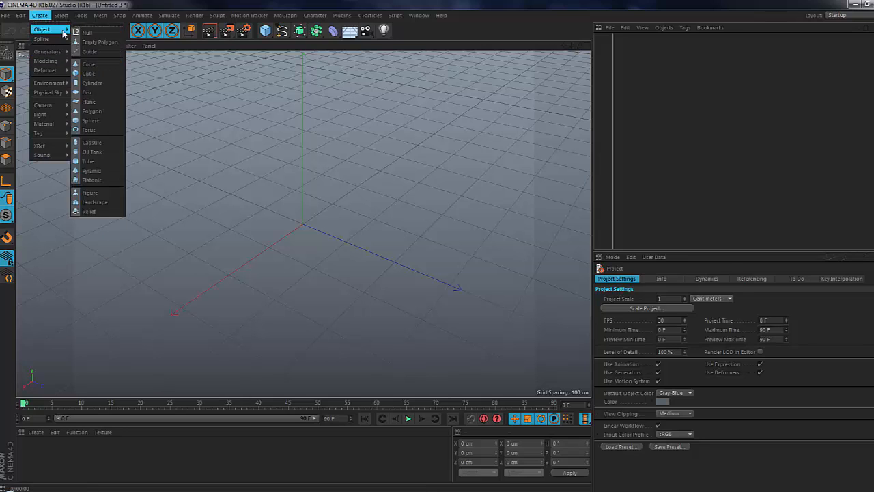
{"action": "left_click", "coordinate": [91, 170]}
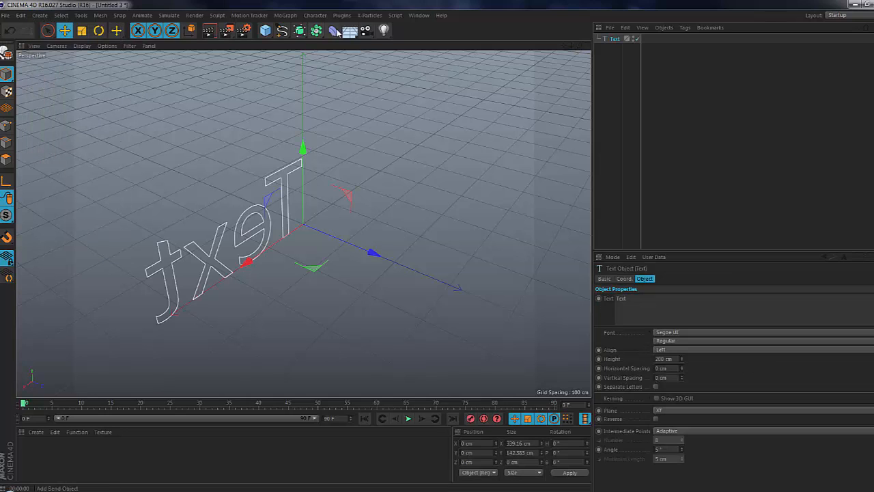
{"action": "left_click", "coordinate": [281, 34]}
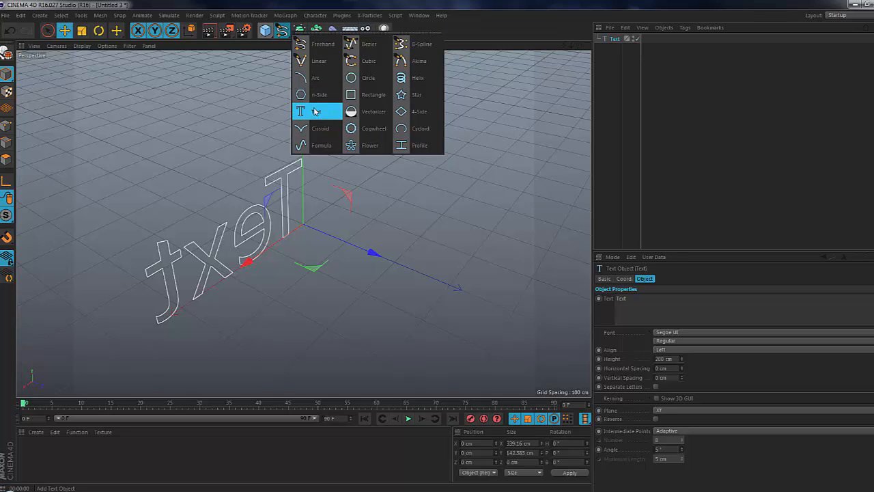
{"action": "left_click", "coordinate": [752, 78]}
{"action": "left_click_drag", "start_coordinate": [497, 205], "coordinate": [464, 216], "text": "alt"}
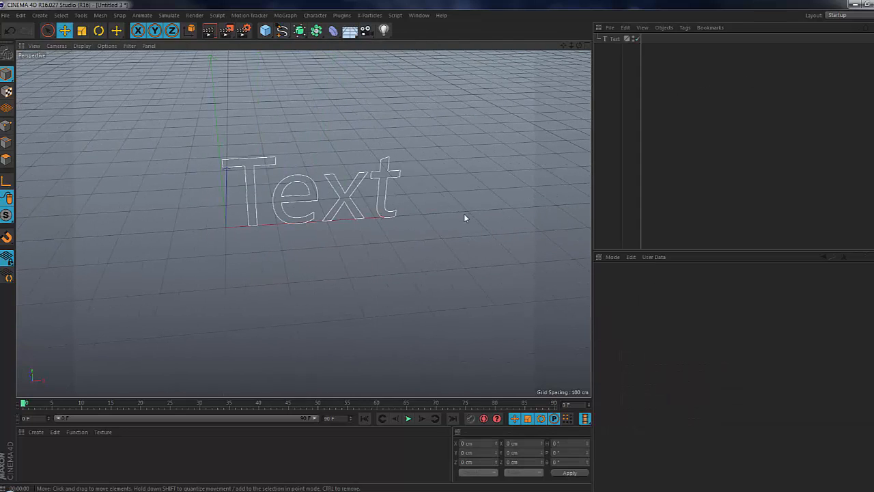
Step: Change the text spline's wording to "Niram"
{"action": "left_click", "coordinate": [320, 205]}
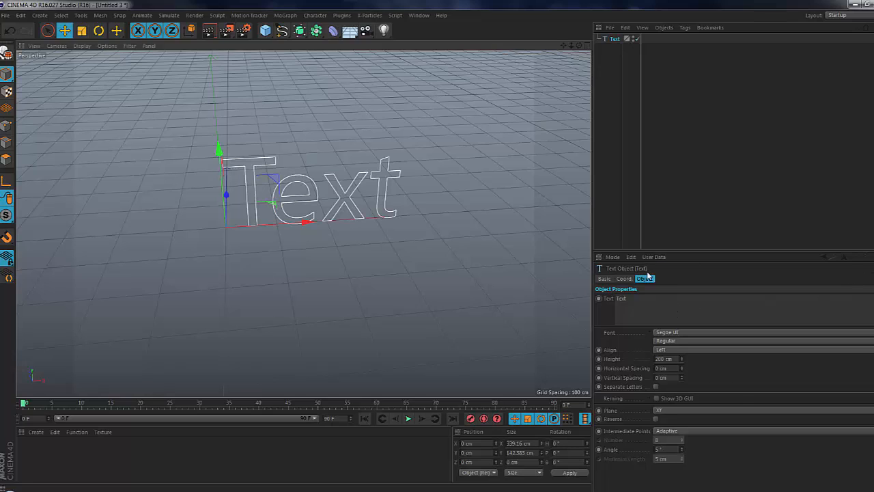
{"action": "double_click", "coordinate": [619, 299]}
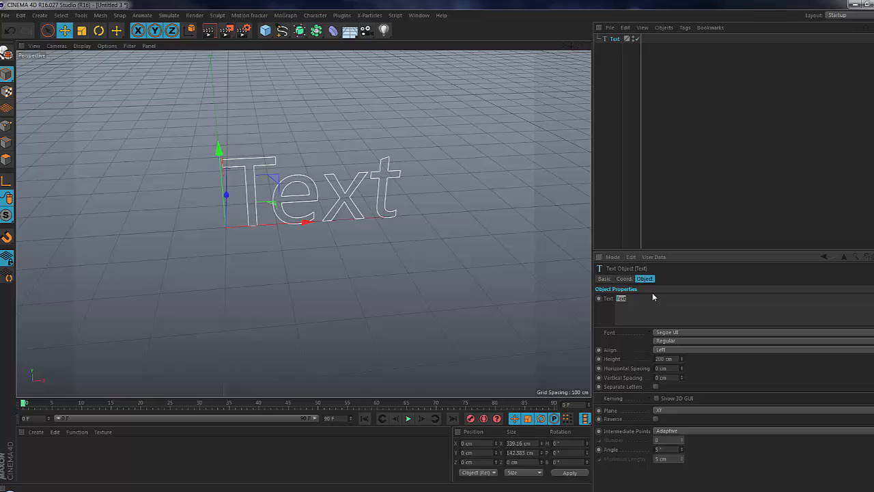
{"action": "type", "text": "Nils"}
{"action": "left_click", "coordinate": [651, 195]}
{"action": "left_click", "coordinate": [275, 203]}
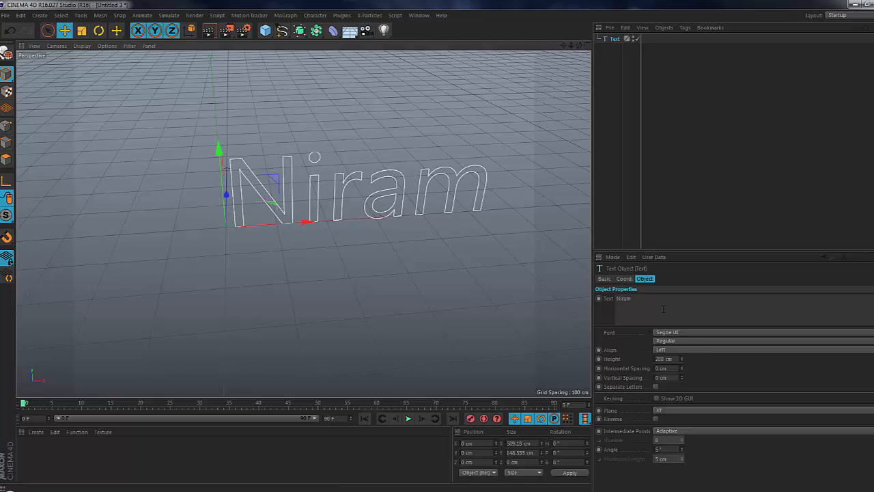
Step: Set the text spline's font to HelveticaInserat-Roman-SemiB
{"action": "left_click", "coordinate": [683, 332]}
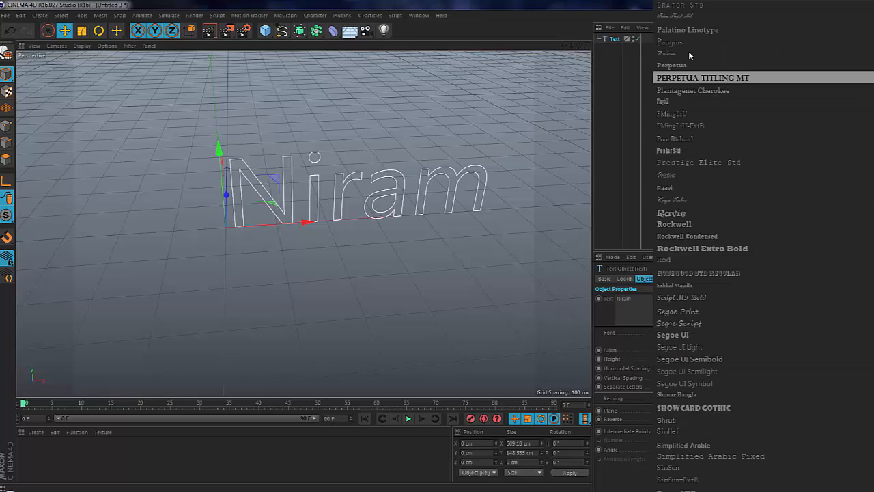
{"action": "scroll", "coordinate": [692, 16], "scroll_direction": "up", "scroll_amount": 3}
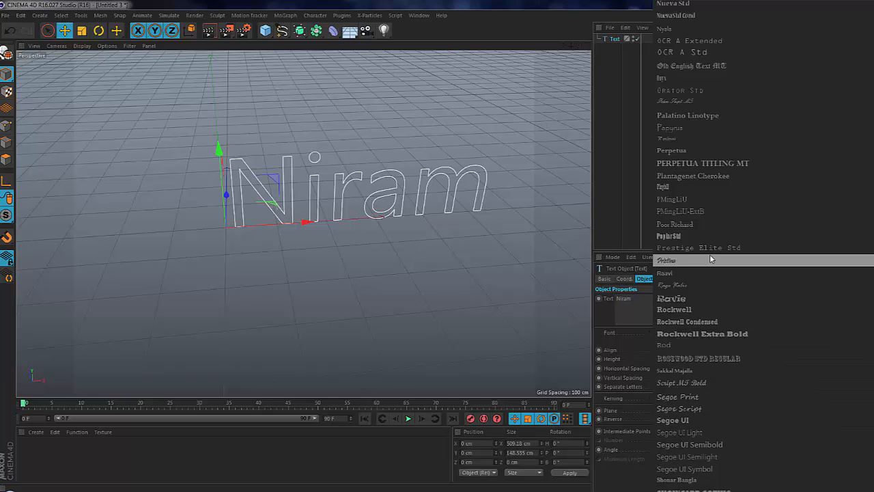
{"action": "scroll", "coordinate": [711, 256], "scroll_direction": "up", "scroll_amount": 12}
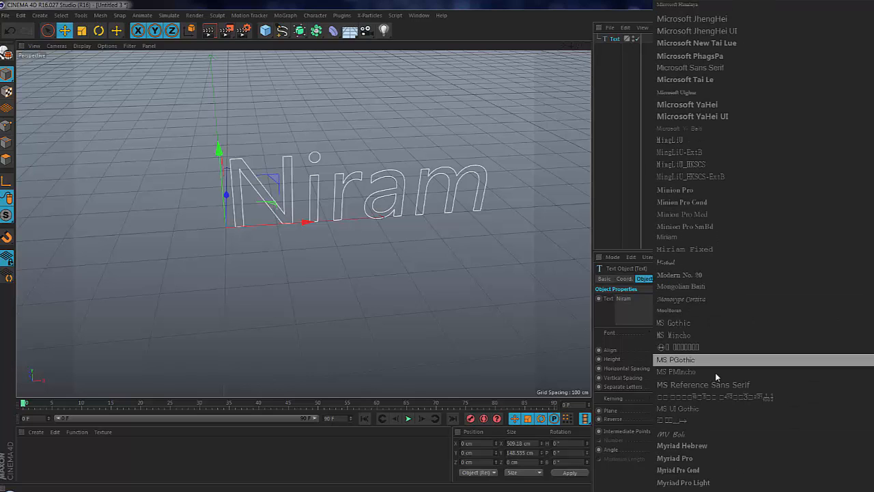
{"action": "scroll", "coordinate": [722, 401], "scroll_direction": "up", "scroll_amount": 8}
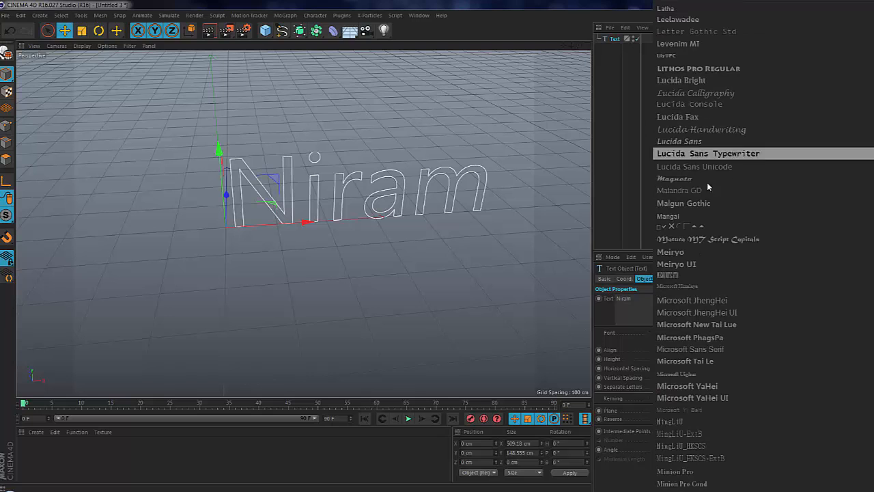
{"action": "scroll", "coordinate": [717, 351], "scroll_direction": "down", "scroll_amount": 6}
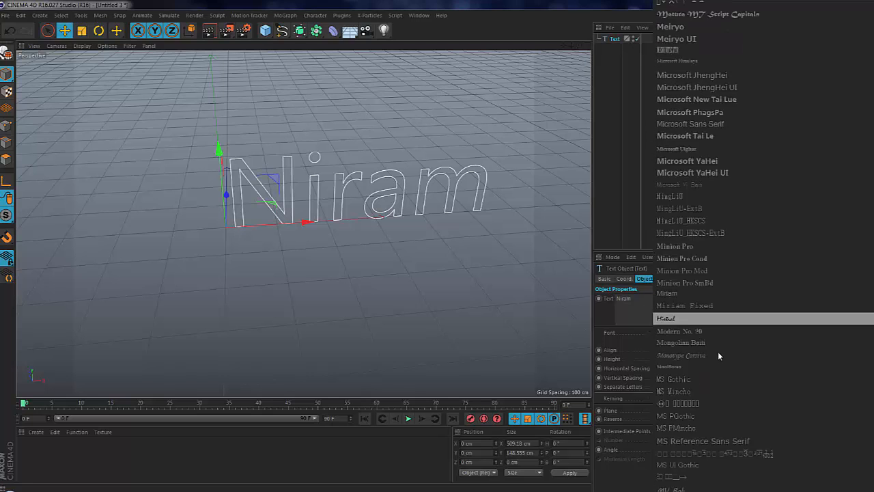
{"action": "scroll", "coordinate": [718, 351], "scroll_direction": "down", "scroll_amount": 20}
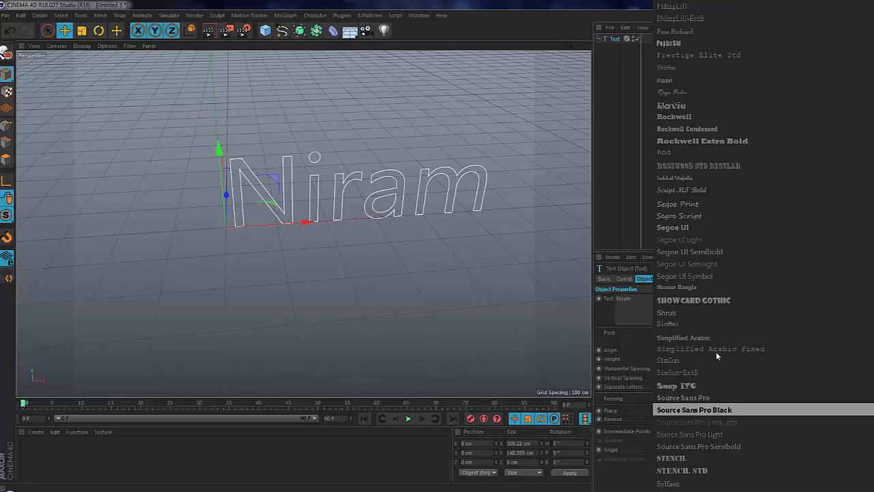
{"action": "scroll", "coordinate": [716, 354], "scroll_direction": "up", "scroll_amount": 20}
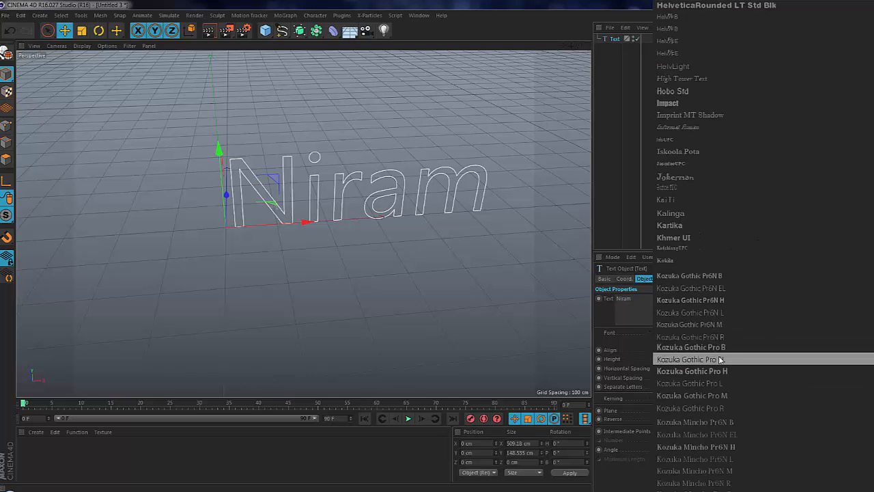
{"action": "scroll", "coordinate": [719, 341], "scroll_direction": "up", "scroll_amount": 15}
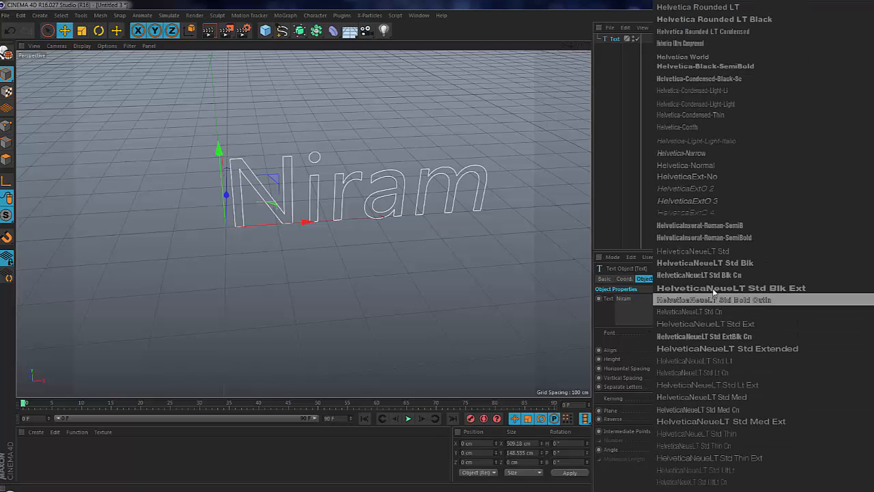
{"action": "left_click", "coordinate": [705, 226]}
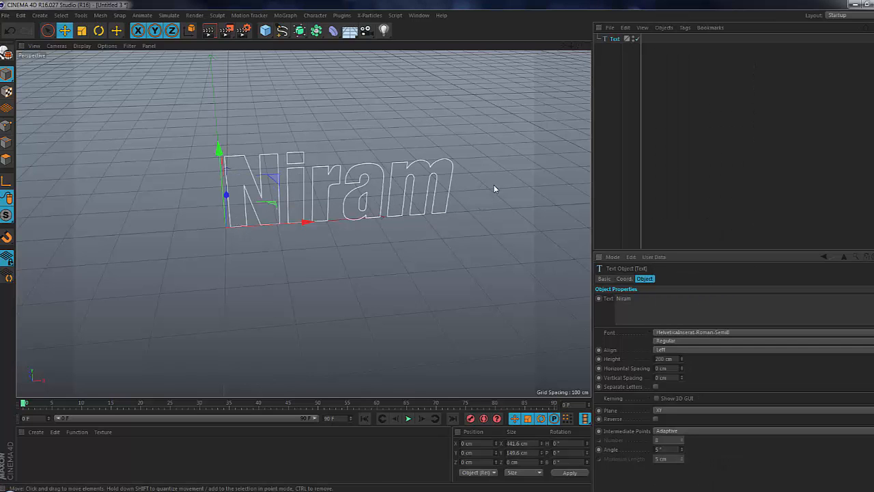
Step: Render the view containing only the text spline, and return to the editor display
{"action": "left_click", "coordinate": [613, 45]}
{"action": "left_click", "coordinate": [614, 39]}
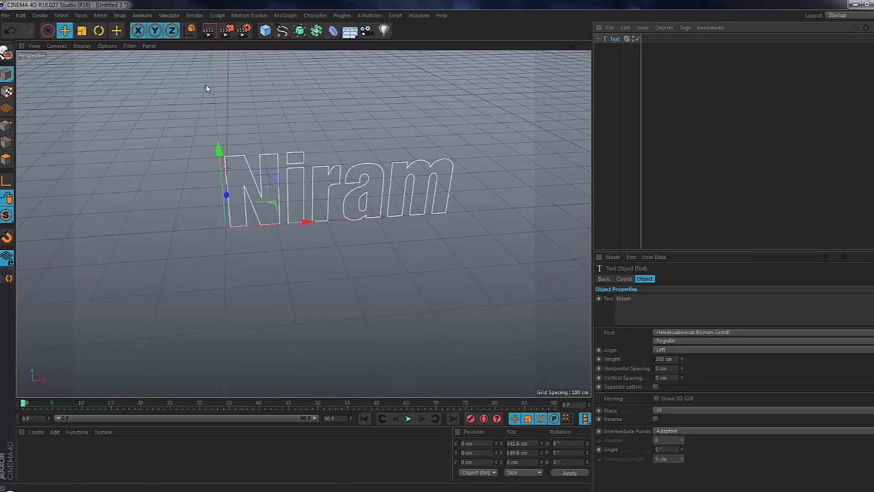
{"action": "left_click", "coordinate": [209, 33]}
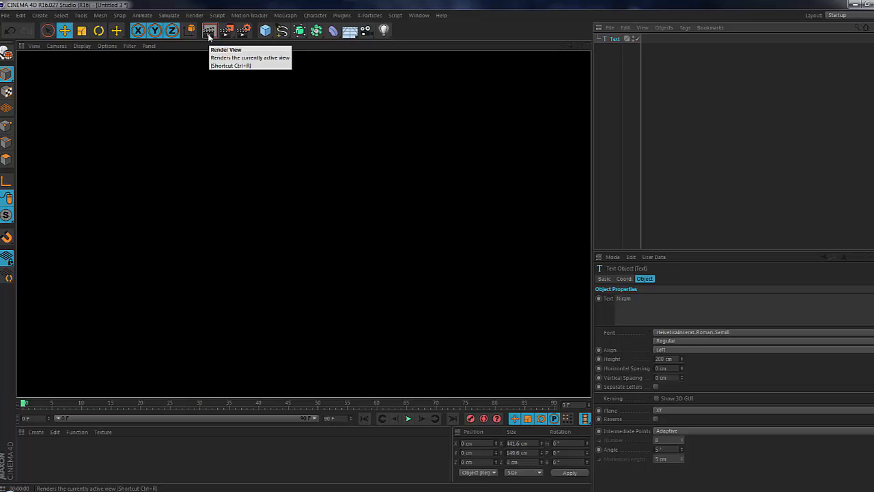
{"action": "left_click", "coordinate": [320, 267]}
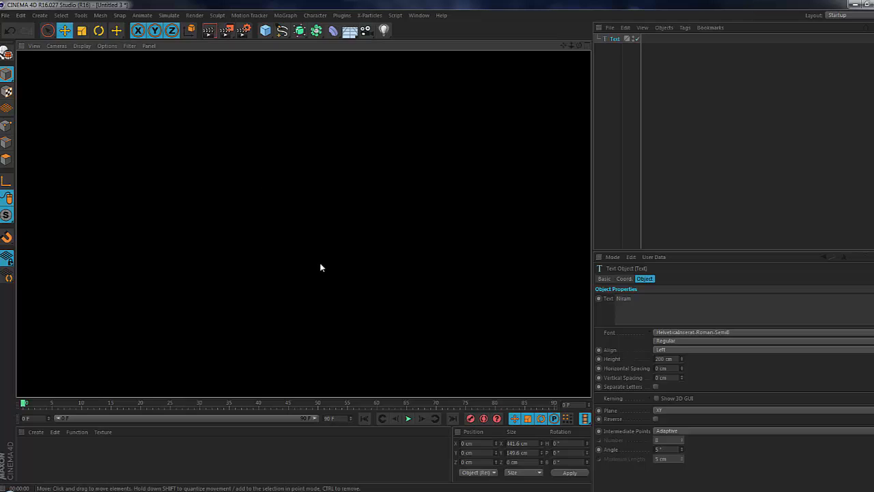
{"action": "left_click", "coordinate": [303, 182]}
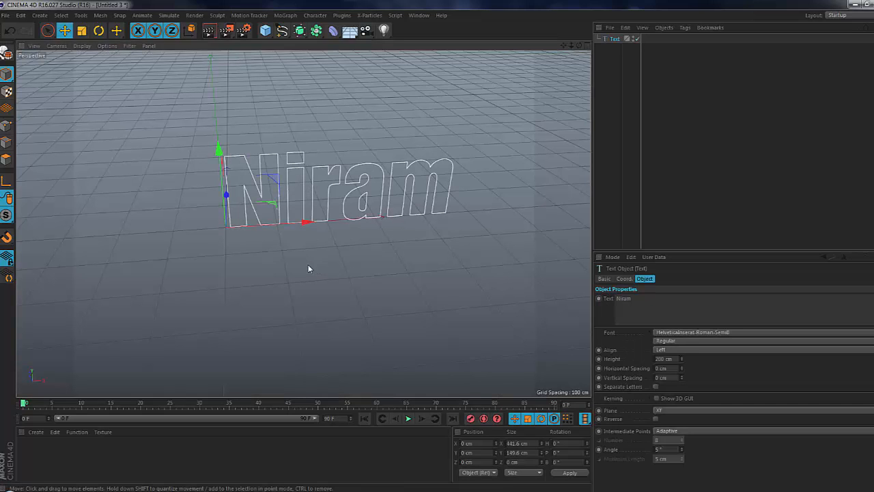
Step: Add a default cube beside the text spline for comparison and delete it again
{"action": "mouse_move", "coordinate": [326, 243]}
{"action": "left_mouse_down", "text": "alt"}
{"action": "mouse_move", "coordinate": [370, 300]}
{"action": "mouse_move", "coordinate": [343, 323]}
{"action": "mouse_move", "coordinate": [341, 240]}
{"action": "left_mouse_up", "text": "alt"}
{"action": "left_click_drag", "start_coordinate": [198, 216], "coordinate": [225, 178], "text": "alt"}
{"action": "left_click", "coordinate": [271, 32]}
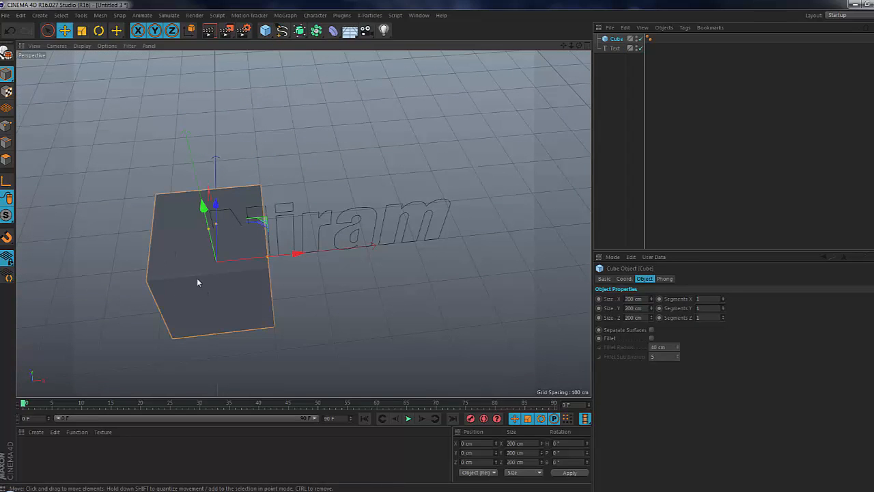
{"action": "key", "text": "Delete"}
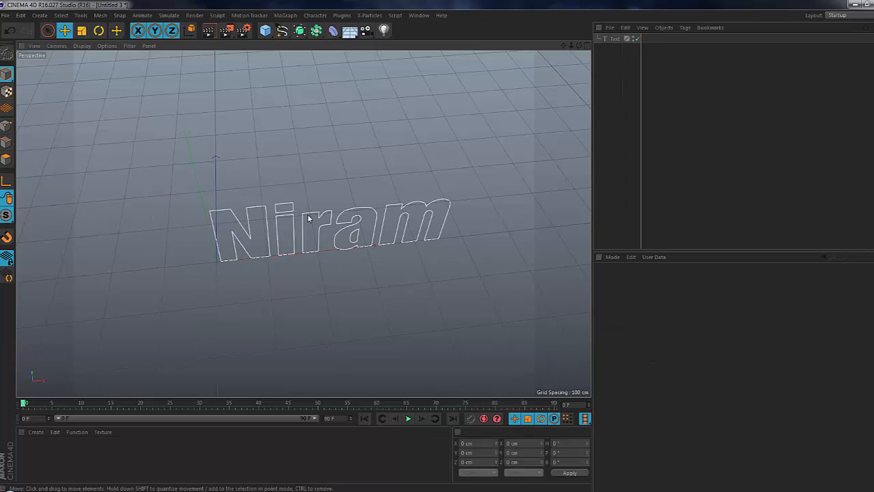
{"action": "left_click", "coordinate": [243, 157]}
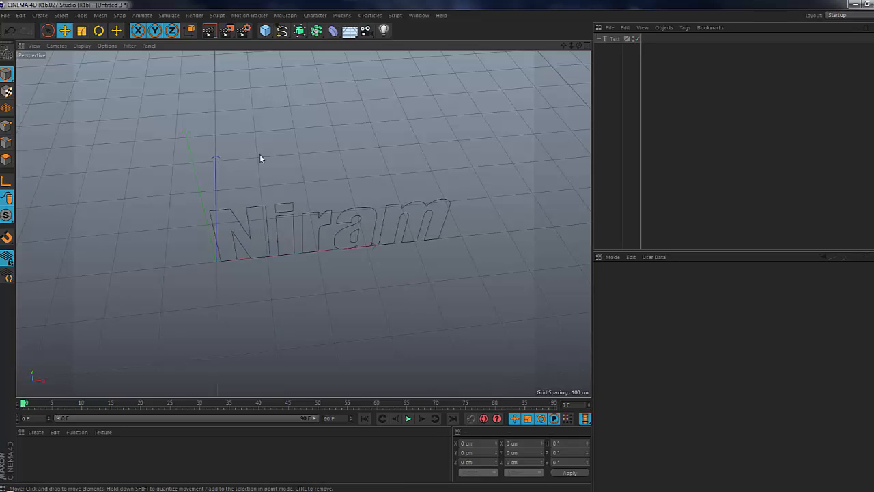
Step: Add an Extrude generator to the scene
{"action": "left_click", "coordinate": [299, 31]}
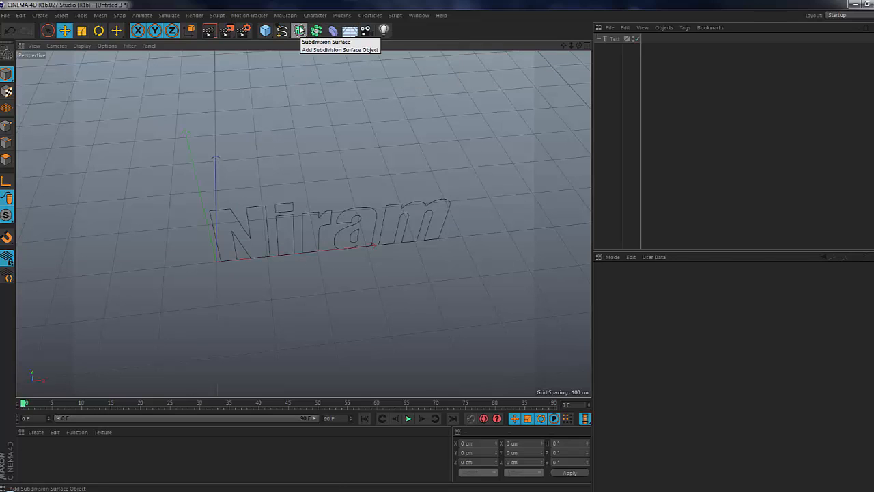
{"action": "left_click", "coordinate": [299, 31]}
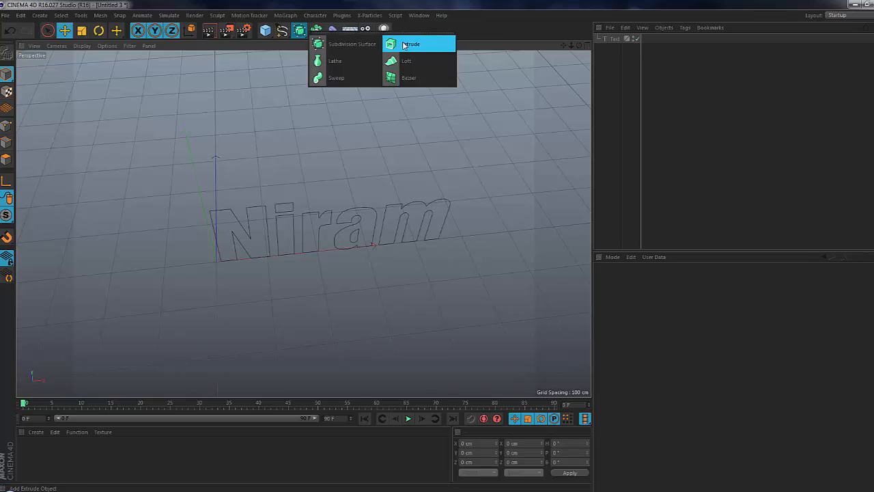
{"action": "left_click", "coordinate": [408, 44]}
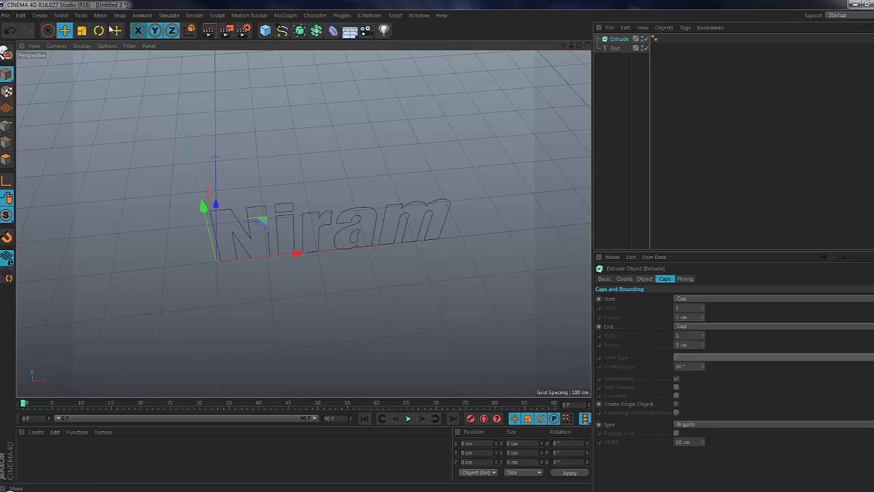
Step: Add a second Extrude generator and delete it again
{"action": "left_click", "coordinate": [39, 16]}
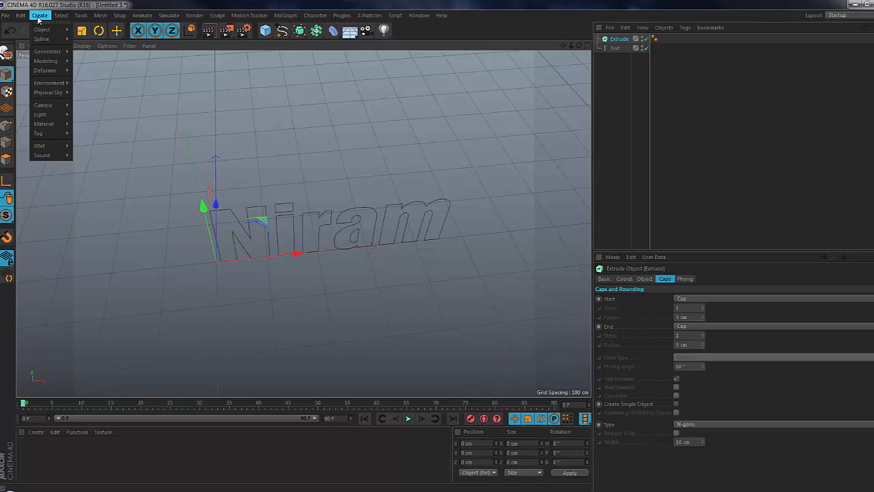
{"action": "mouse_move", "coordinate": [45, 55]}
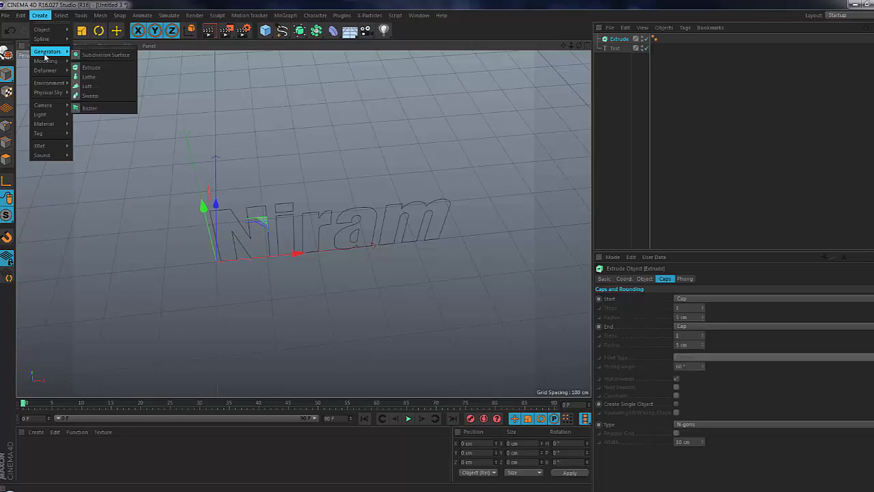
{"action": "left_click", "coordinate": [111, 68]}
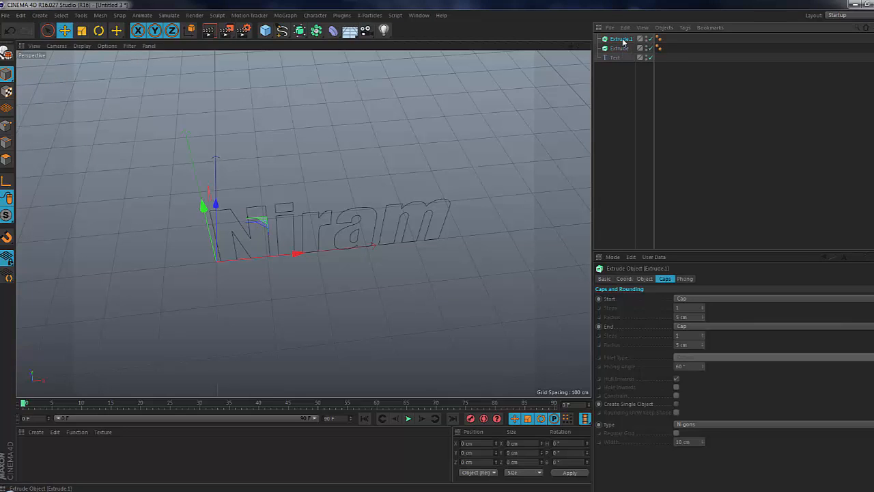
{"action": "key", "text": "Delete"}
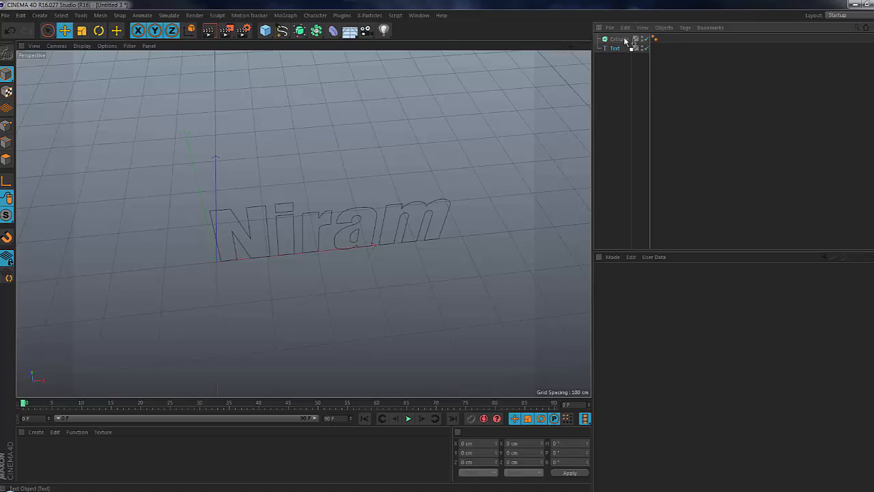
Step: Make the text spline a child of the Extrude generator and render the extruded text from the front and from an oblique angle
{"action": "left_click_drag", "start_coordinate": [625, 41], "coordinate": [623, 41]}
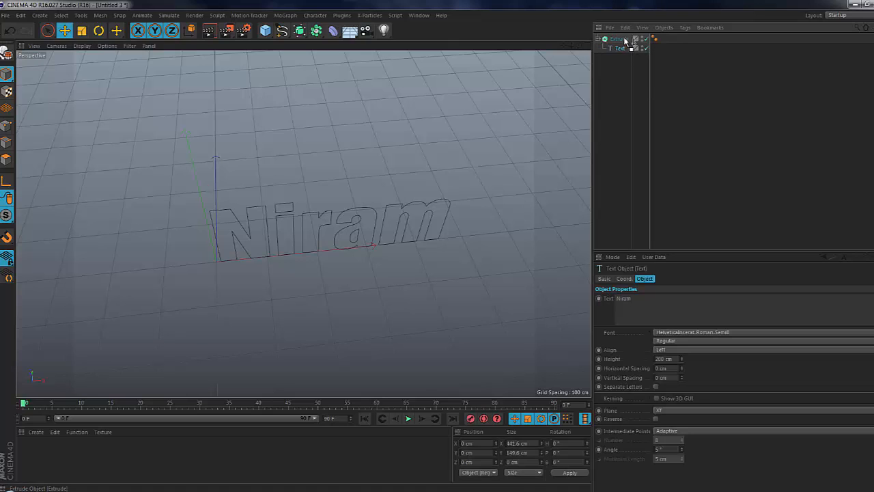
{"action": "left_click_drag", "start_coordinate": [407, 234], "coordinate": [250, 74], "text": "alt"}
{"action": "left_click", "coordinate": [211, 31]}
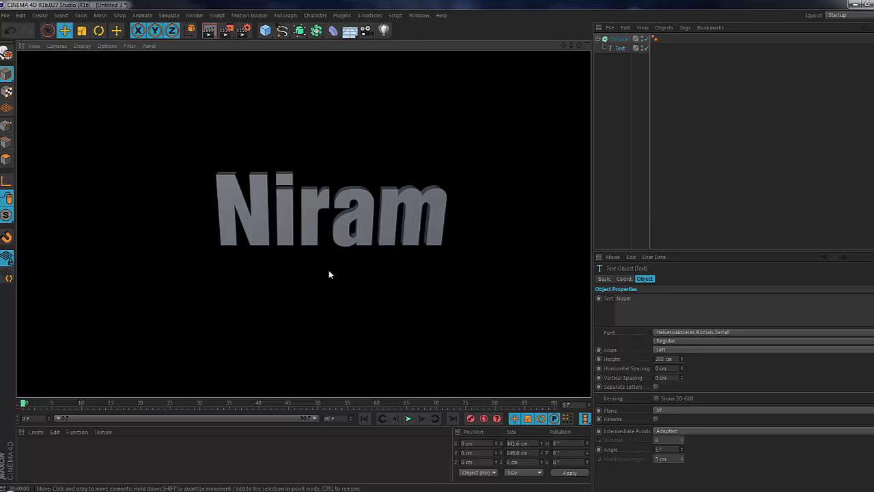
{"action": "left_click", "coordinate": [357, 297]}
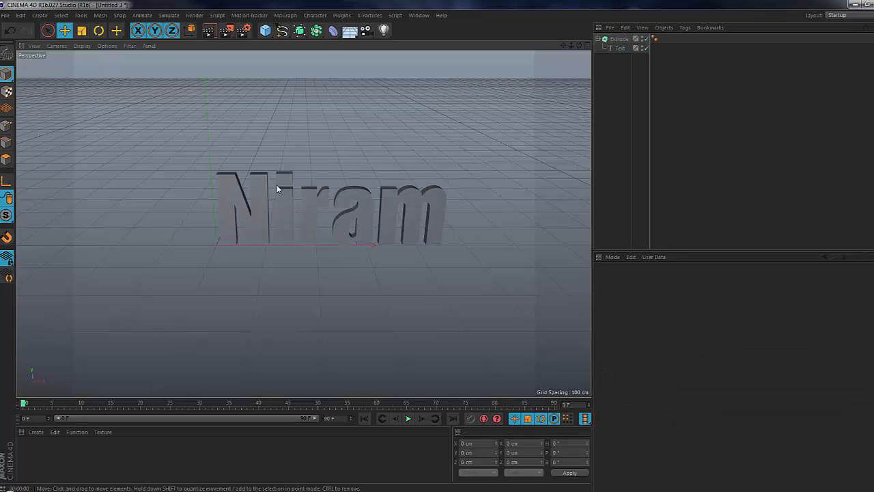
{"action": "left_click_drag", "start_coordinate": [230, 218], "coordinate": [303, 224], "text": "alt"}
{"action": "left_click", "coordinate": [212, 34]}
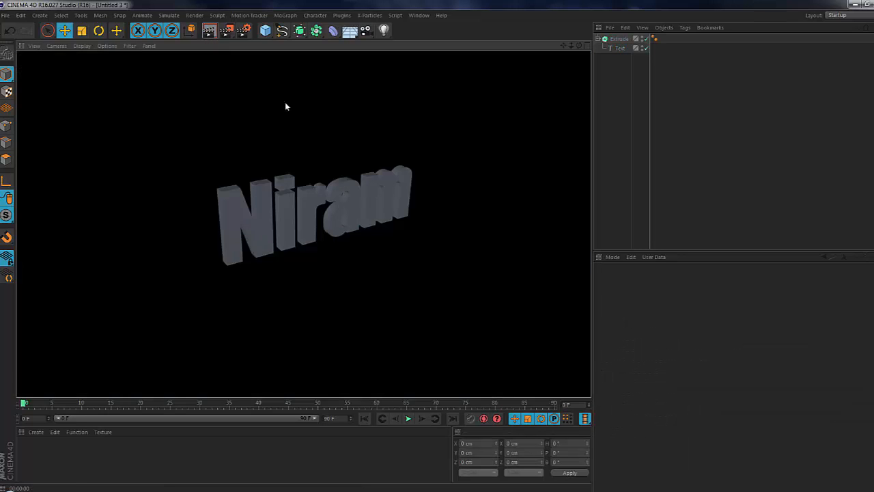
Step: Render the extruded text from a nearly frontal view
{"action": "mouse_move", "coordinate": [379, 264]}
{"action": "left_mouse_down", "text": "alt"}
{"action": "mouse_move", "coordinate": [347, 259]}
{"action": "mouse_move", "coordinate": [369, 253]}
{"action": "left_mouse_up", "text": "alt"}
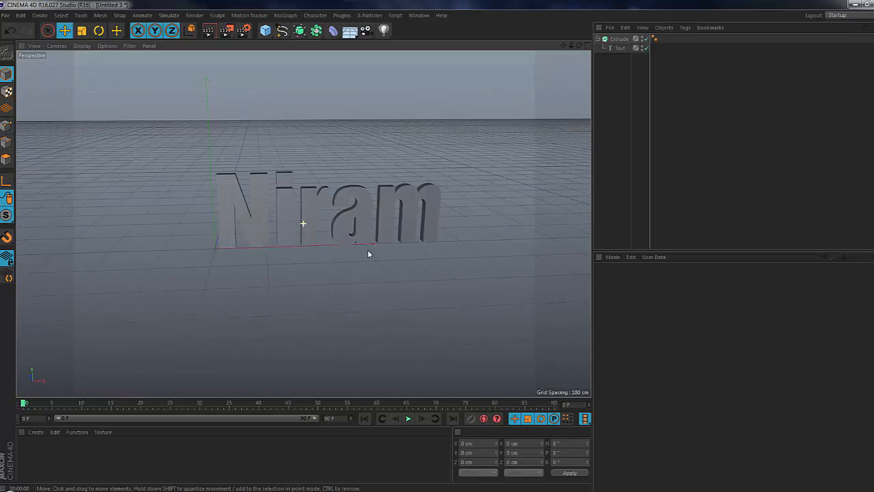
{"action": "left_click", "coordinate": [209, 31]}
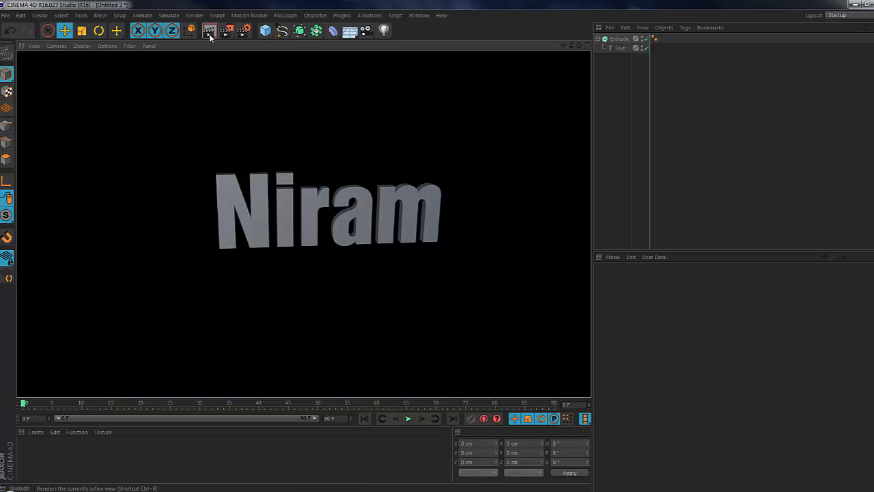
{"action": "left_click", "coordinate": [230, 143]}
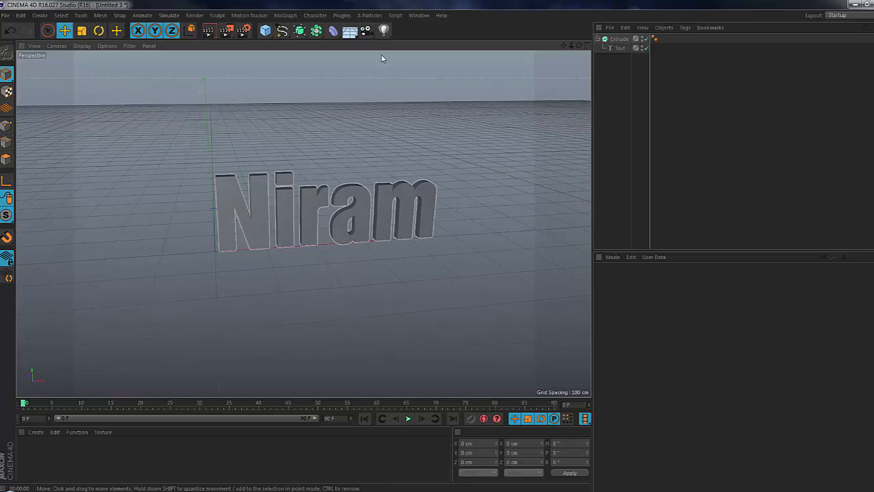
Step: Add a Floor object beneath the extruded text
{"action": "left_click", "coordinate": [39, 15]}
{"action": "mouse_move", "coordinate": [51, 83]}
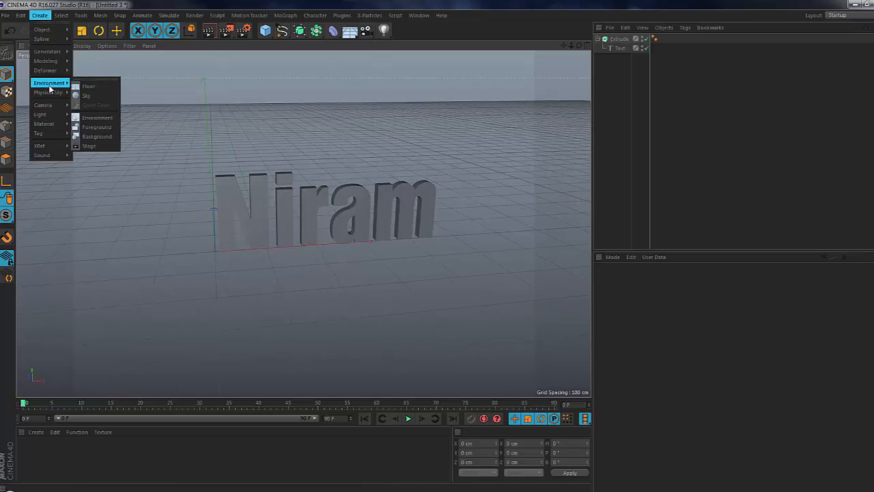
{"action": "left_click", "coordinate": [91, 89]}
{"action": "mouse_move", "coordinate": [263, 232]}
{"action": "left_mouse_down", "text": "alt"}
{"action": "mouse_move", "coordinate": [311, 229]}
{"action": "mouse_move", "coordinate": [279, 230]}
{"action": "left_mouse_up", "text": "alt"}
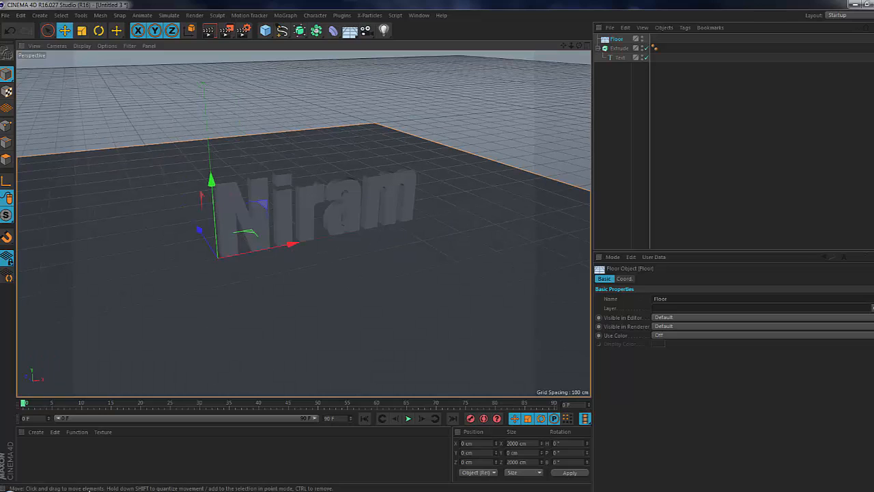
Step: Create a new default material and apply it to the floor
{"action": "left_click", "coordinate": [31, 468]}
{"action": "left_click", "coordinate": [35, 432]}
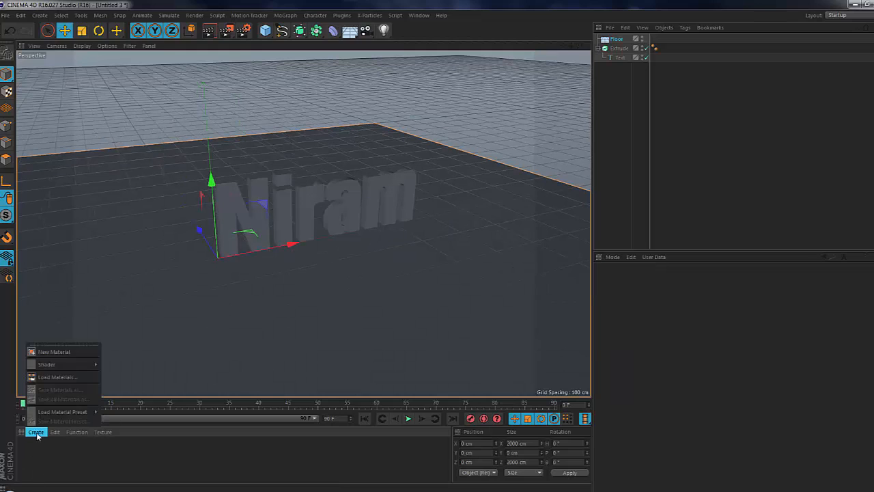
{"action": "left_click", "coordinate": [45, 351]}
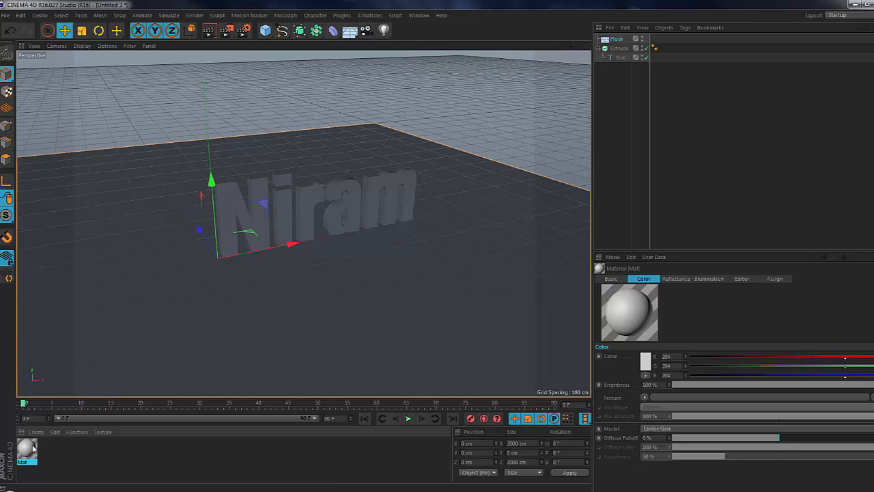
{"action": "left_click_drag", "start_coordinate": [165, 390], "coordinate": [351, 326]}
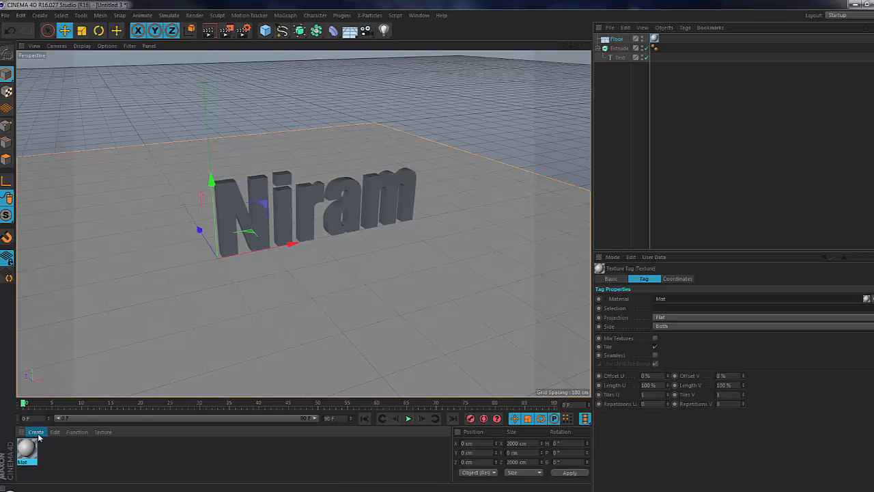
Step: Create a second material and set its color to orange, RGB 255, 123, 0
{"action": "left_click", "coordinate": [36, 431]}
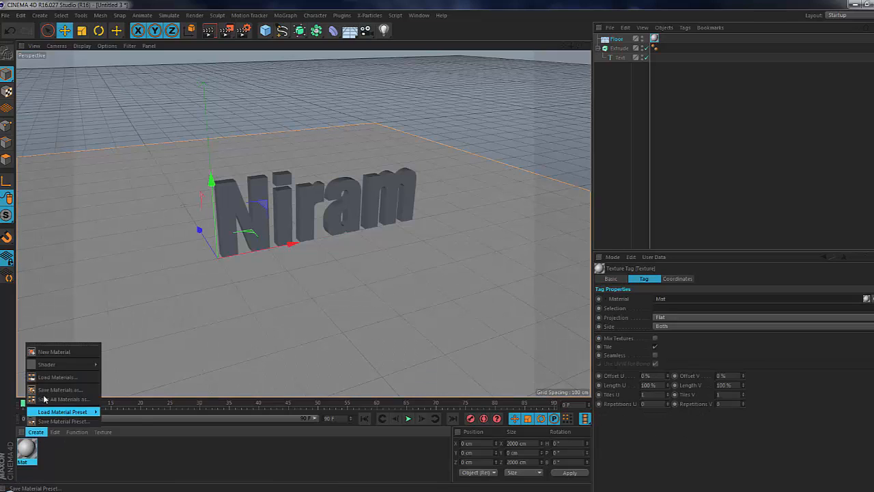
{"action": "left_click", "coordinate": [55, 352]}
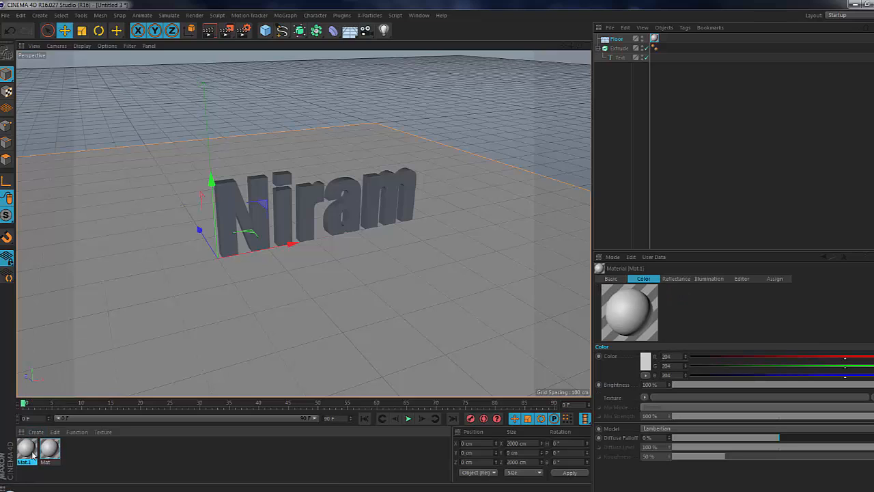
{"action": "double_click", "coordinate": [28, 449]}
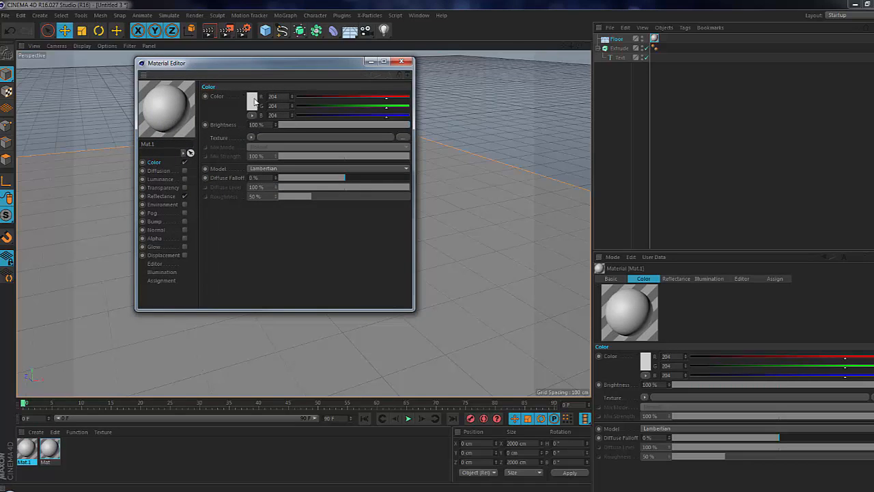
{"action": "left_click", "coordinate": [252, 101]}
{"action": "left_click", "coordinate": [239, 62]}
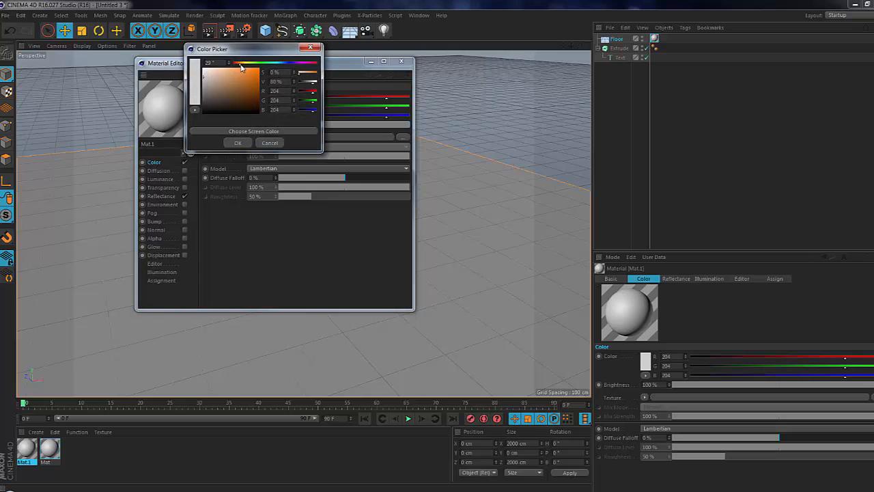
{"action": "left_click", "coordinate": [258, 67]}
{"action": "left_click", "coordinate": [238, 143]}
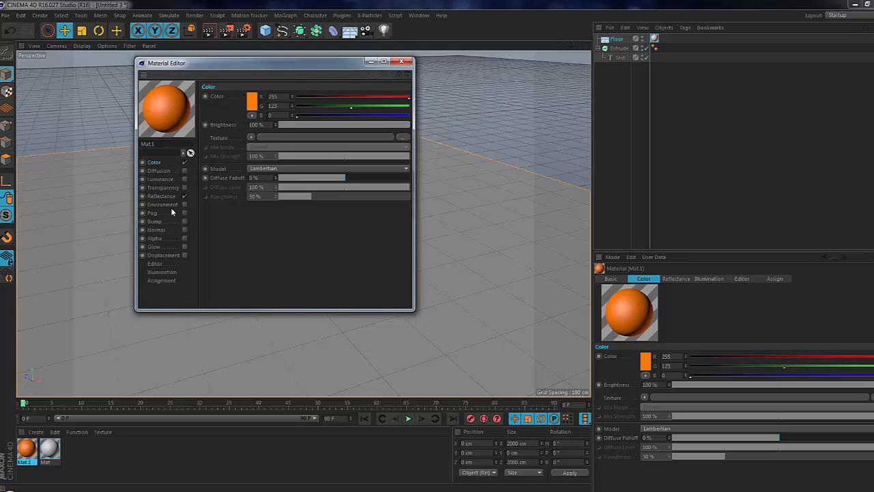
{"action": "left_click", "coordinate": [402, 61]}
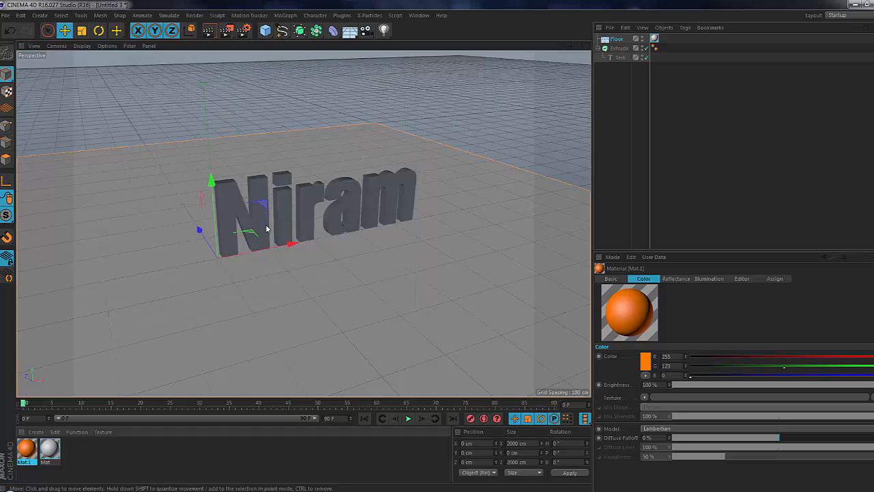
Step: Apply the orange material to the Extrude object and render the text from the front and from an oblique angle
{"action": "left_click_drag", "start_coordinate": [249, 252], "coordinate": [593, 128]}
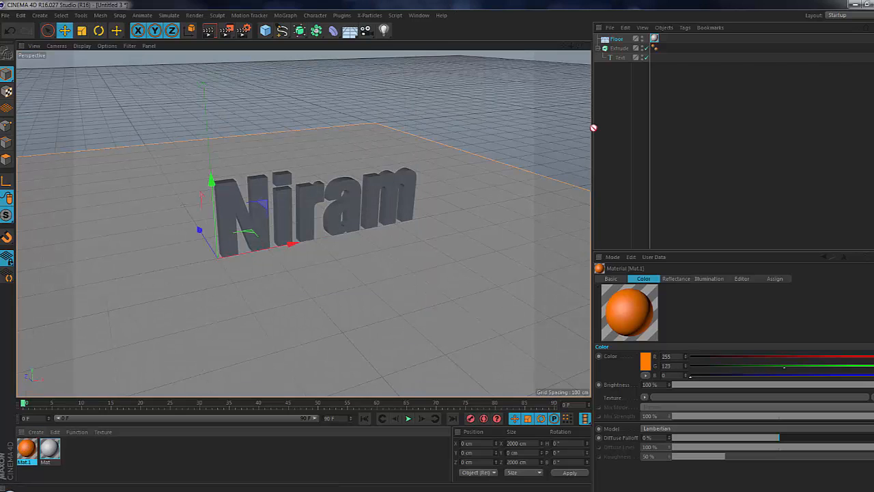
{"action": "left_click_drag", "start_coordinate": [617, 50], "coordinate": [617, 49]}
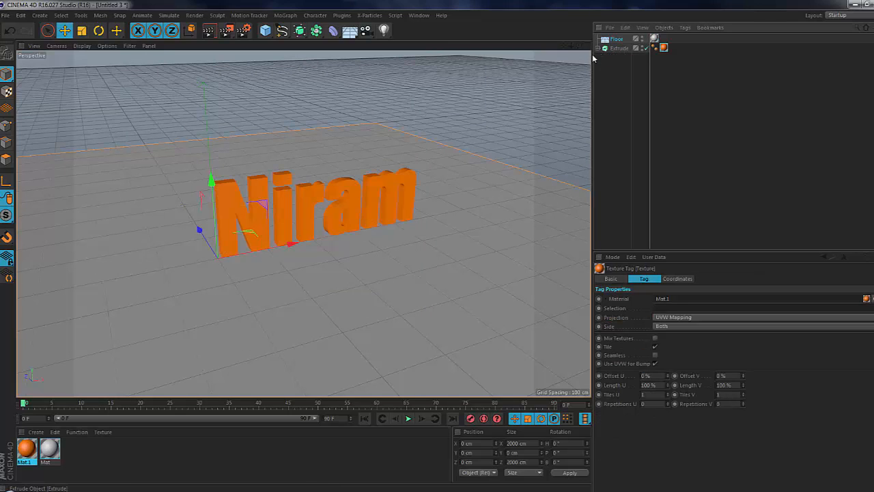
{"action": "left_click_drag", "start_coordinate": [358, 302], "coordinate": [267, 328], "text": "alt"}
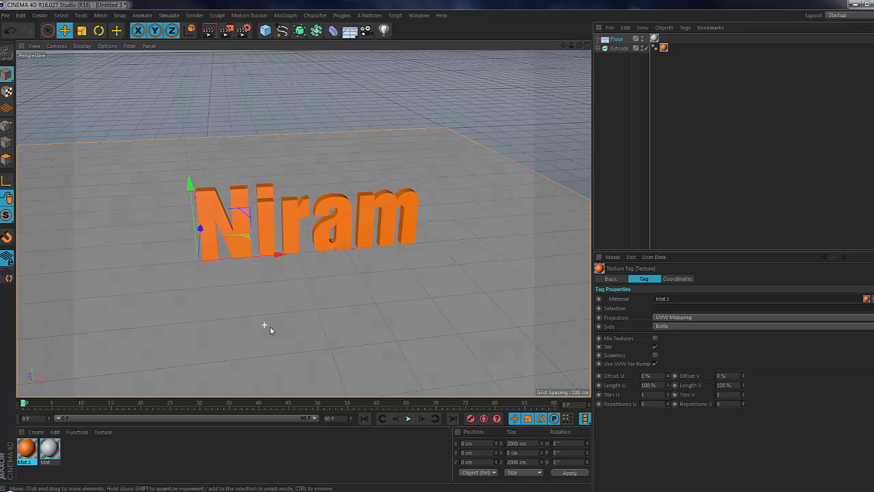
{"action": "left_click", "coordinate": [215, 32]}
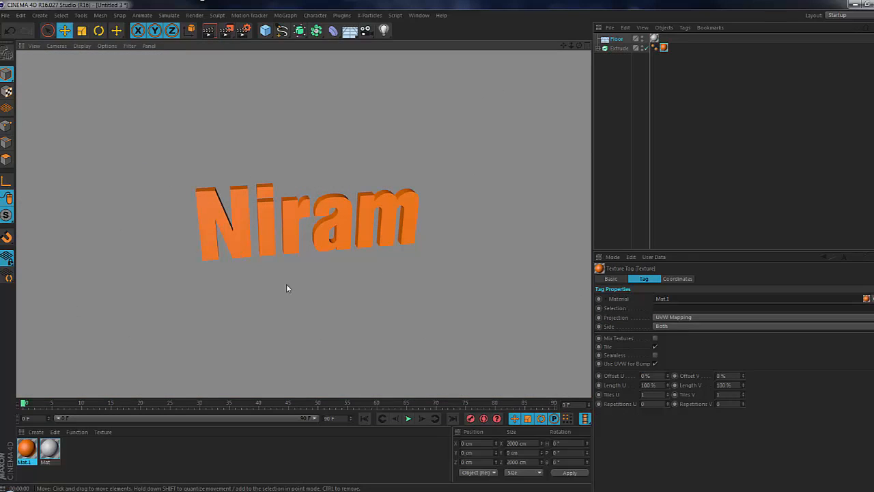
{"action": "left_click_drag", "start_coordinate": [394, 291], "coordinate": [330, 321], "text": "alt"}
{"action": "left_click", "coordinate": [207, 32]}
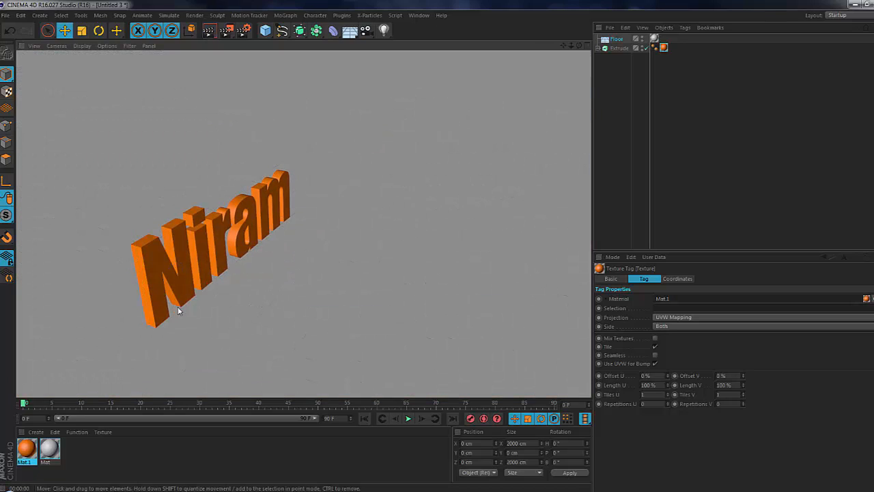
Step: Add an Omni light and place it above and in front of the text at about X 198, Y 349, Z -345 cm
{"action": "left_click", "coordinate": [384, 30]}
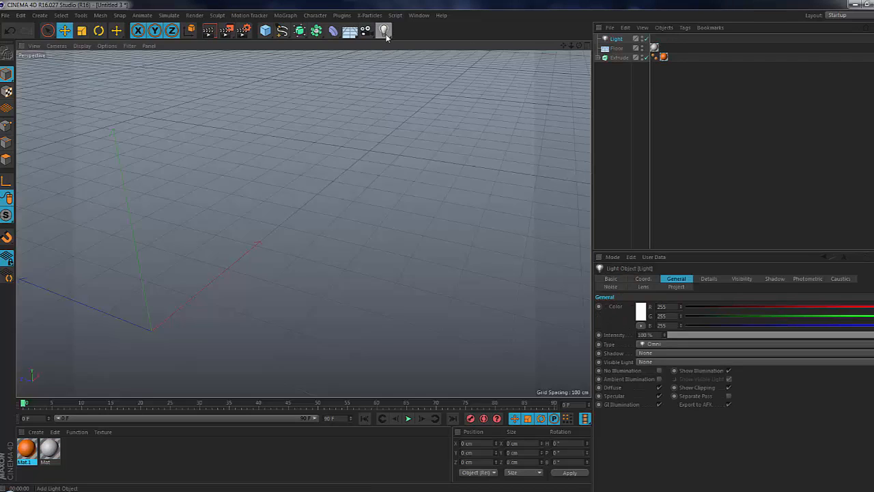
{"action": "left_click_drag", "start_coordinate": [133, 121], "coordinate": [117, 77]}
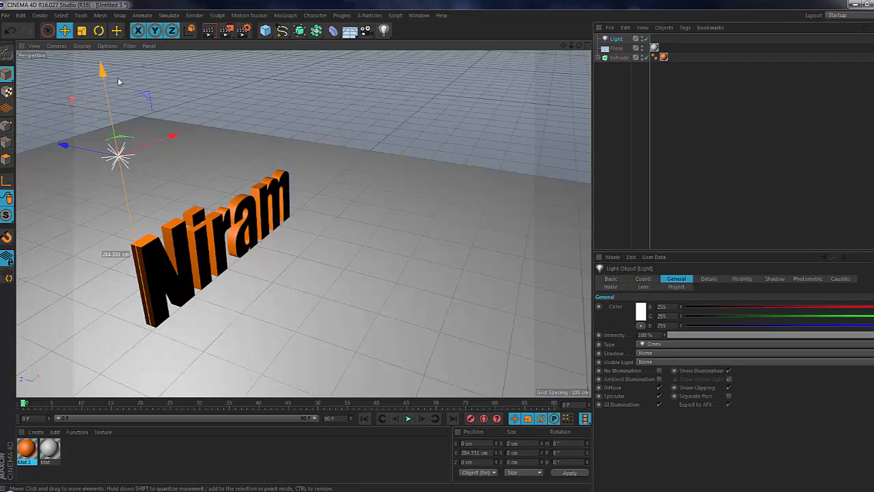
{"action": "left_click_drag", "start_coordinate": [67, 148], "coordinate": [239, 189]}
{"action": "left_click_drag", "start_coordinate": [384, 174], "coordinate": [385, 114]}
{"action": "left_click_drag", "start_coordinate": [459, 191], "coordinate": [308, 181], "text": "alt"}
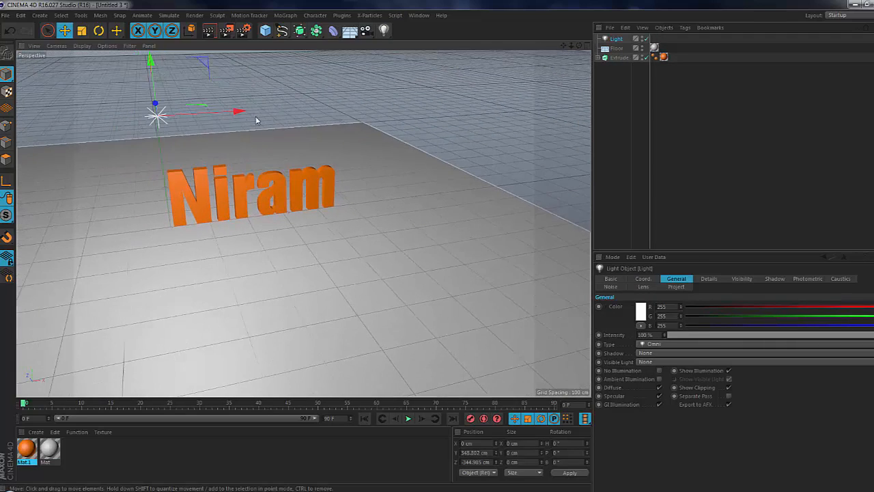
{"action": "left_click_drag", "start_coordinate": [246, 110], "coordinate": [353, 119]}
Step: Set the light's shadow to Shadow Maps (Soft) and render the view from slightly above
{"action": "left_click", "coordinate": [672, 351]}
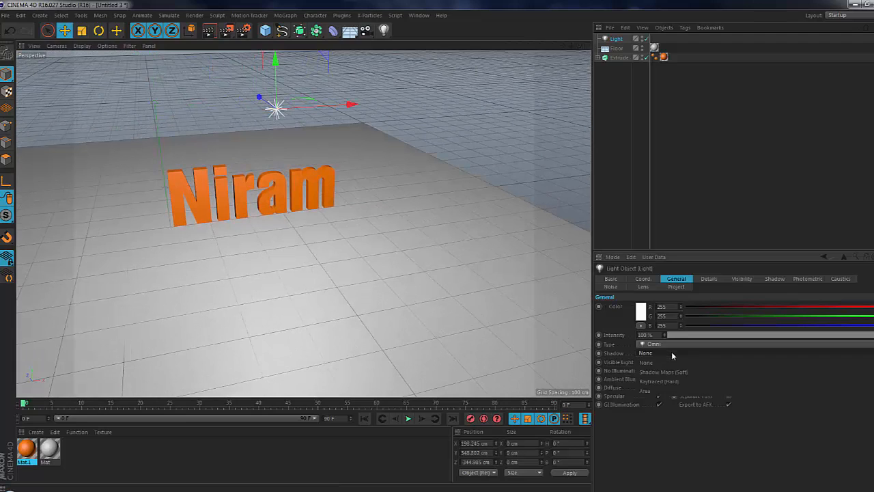
{"action": "left_click", "coordinate": [669, 372]}
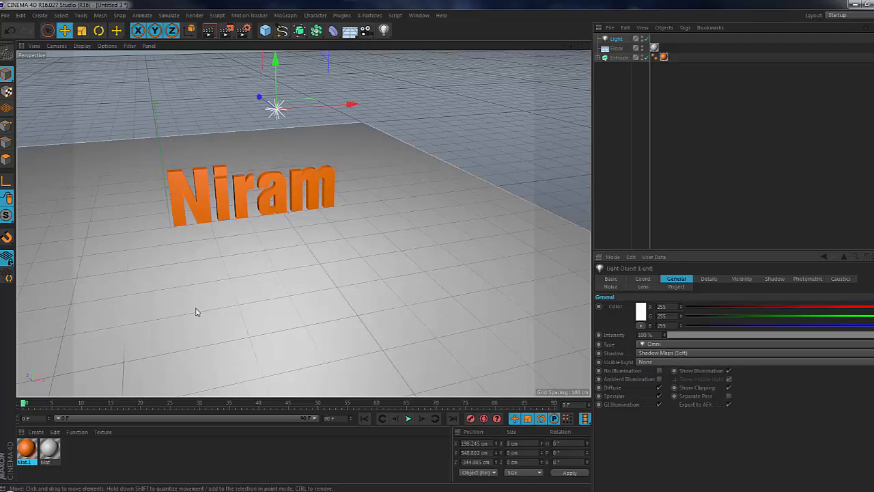
{"action": "left_click_drag", "start_coordinate": [195, 308], "coordinate": [316, 277], "text": "alt"}
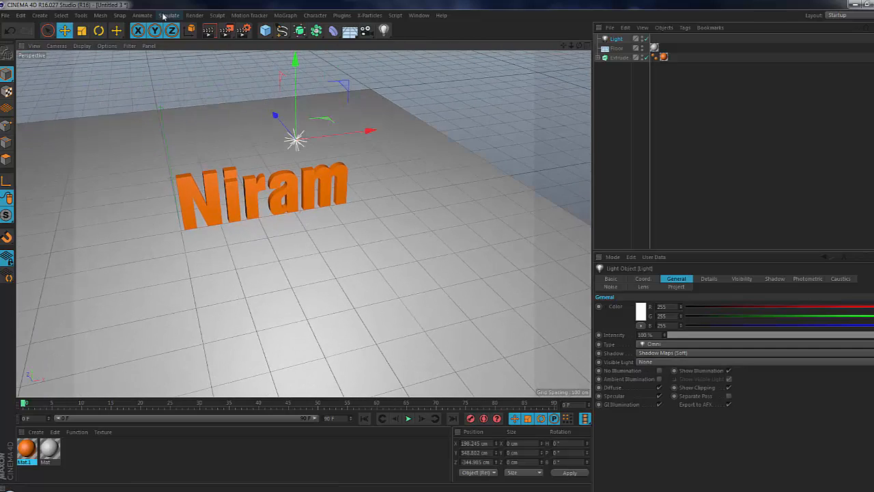
{"action": "left_click", "coordinate": [209, 30]}
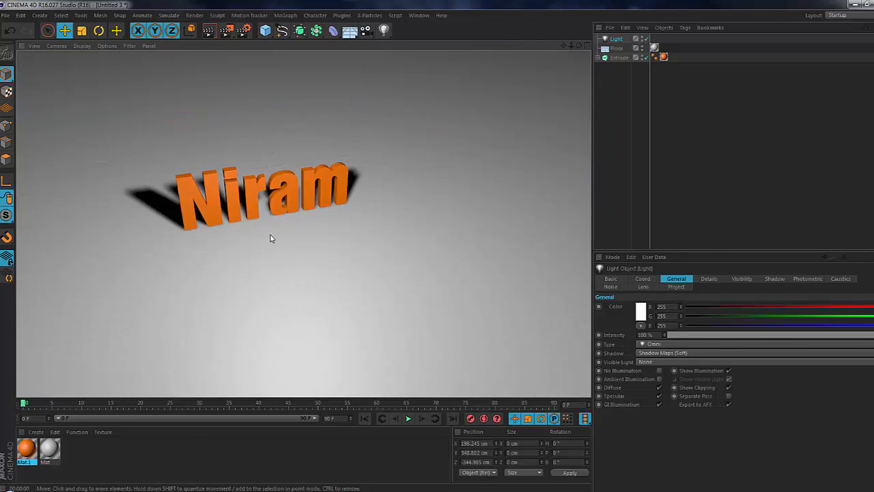
Step: Frame the text more closely and render it with its soft shadow on the floor
{"action": "left_click", "coordinate": [248, 116]}
{"action": "scroll", "coordinate": [302, 125], "scroll_direction": "up", "scroll_amount": 6}
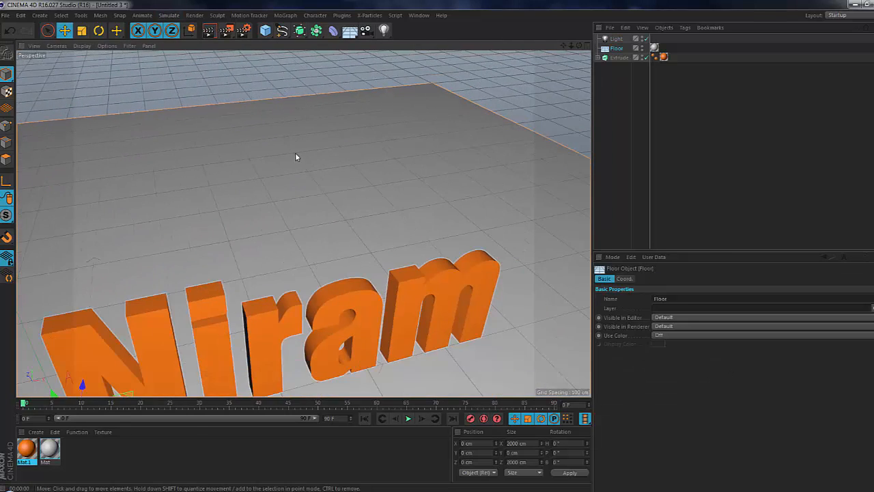
{"action": "left_click_drag", "start_coordinate": [295, 156], "coordinate": [362, 126], "text": "alt"}
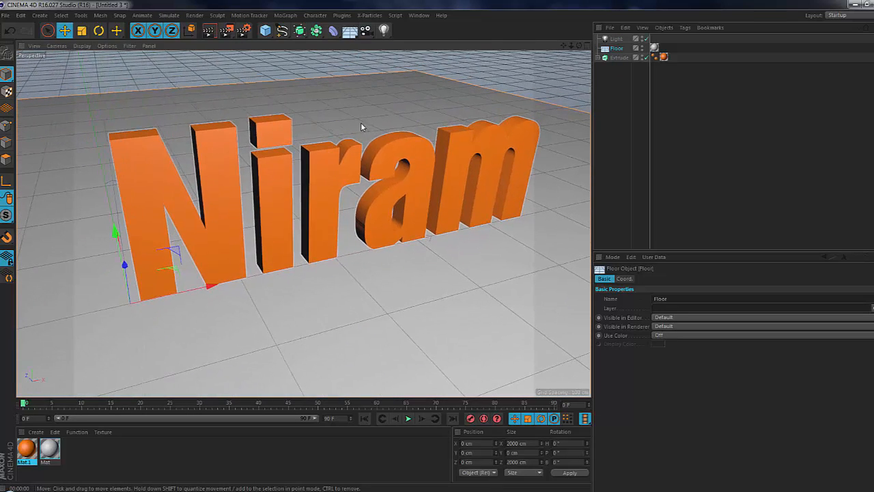
{"action": "scroll", "coordinate": [361, 122], "scroll_direction": "down", "scroll_amount": 5}
{"action": "left_click", "coordinate": [209, 30]}
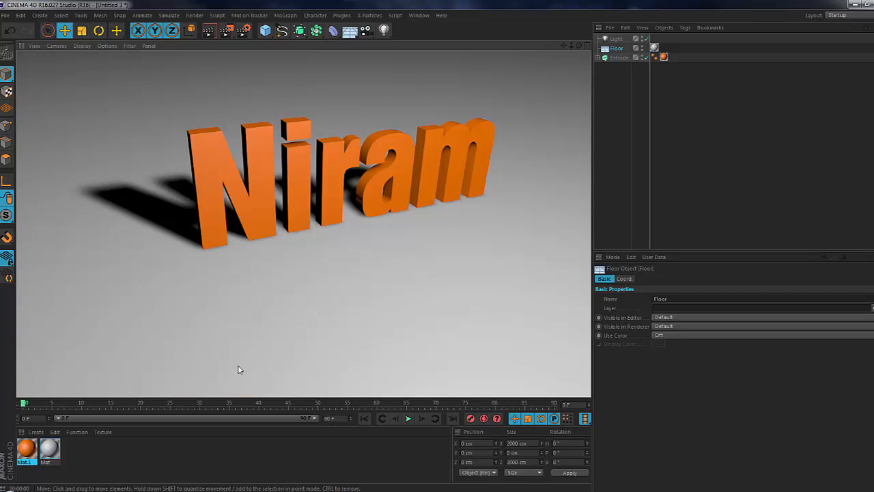
Step: Add a Reflection (Legacy) layer at reduced strength to the orange material's reflectance and render the text
{"action": "double_click", "coordinate": [27, 448]}
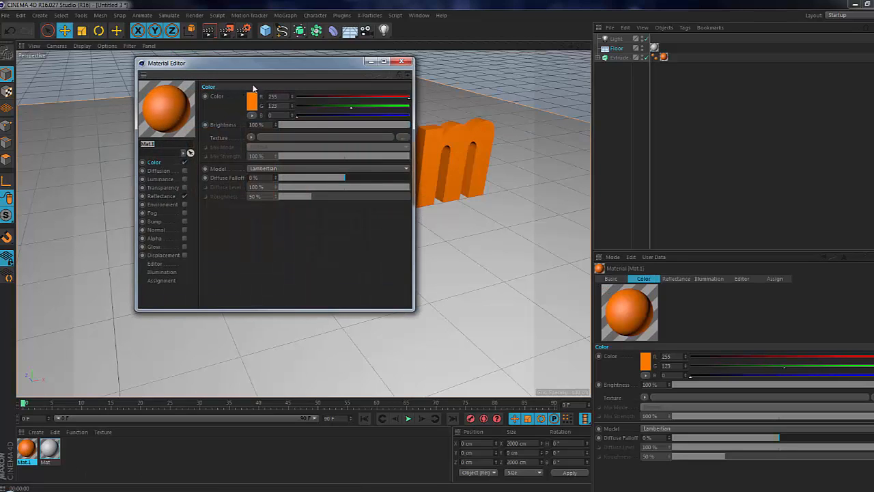
{"action": "left_click_drag", "start_coordinate": [319, 72], "coordinate": [704, 98]}
{"action": "left_click", "coordinate": [550, 223]}
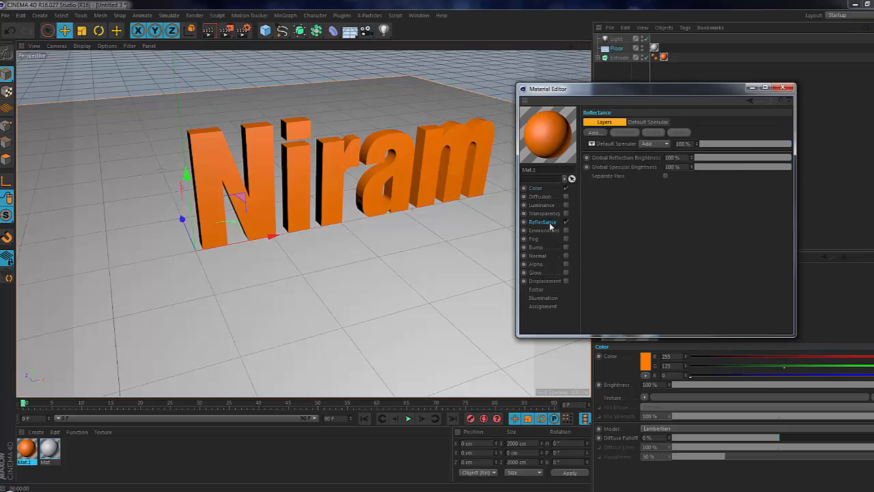
{"action": "left_click", "coordinate": [594, 133]}
{"action": "left_click", "coordinate": [629, 219]}
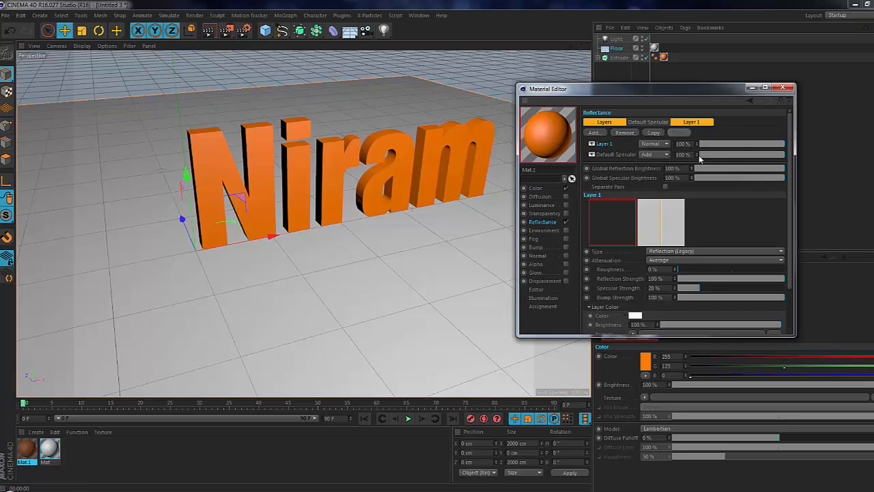
{"action": "mouse_move", "coordinate": [713, 147]}
{"action": "left_mouse_down"}
{"action": "mouse_move", "coordinate": [733, 145]}
{"action": "mouse_move", "coordinate": [723, 146]}
{"action": "left_mouse_up"}
{"action": "left_click", "coordinate": [752, 88]}
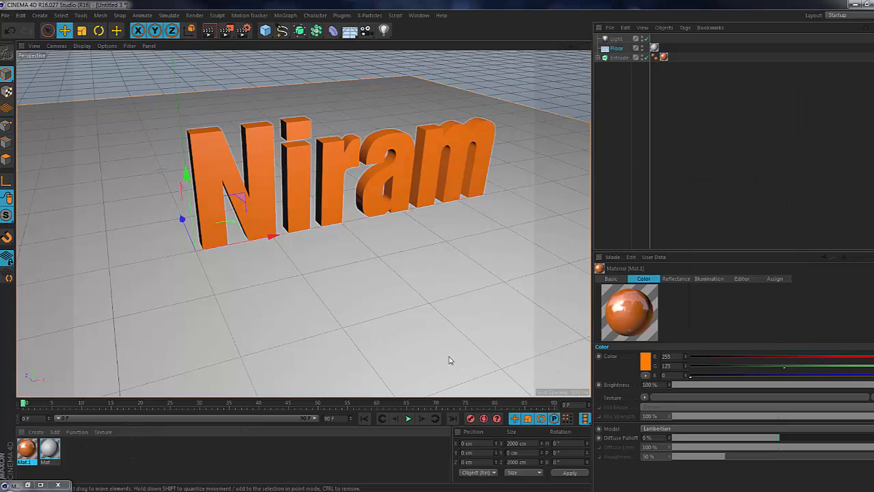
{"action": "left_click", "coordinate": [209, 30]}
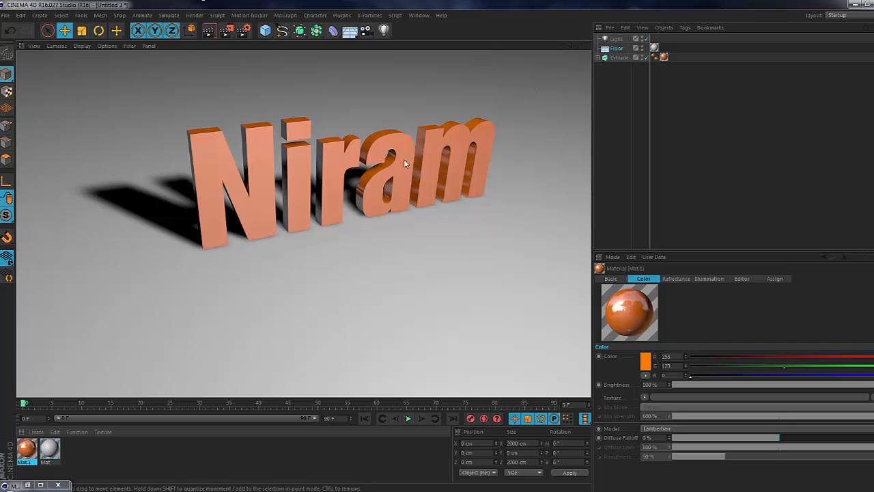
{"action": "scroll", "coordinate": [464, 201], "scroll_direction": "down", "scroll_amount": 5}
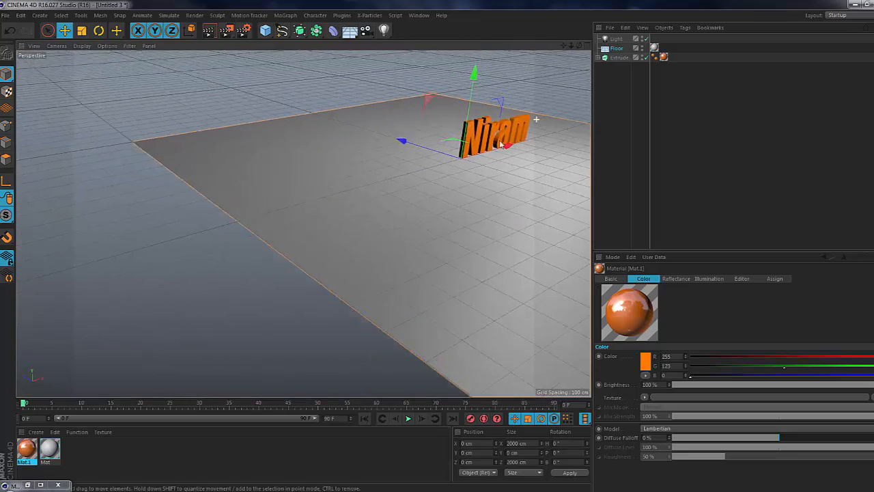
Step: Frame the text closely from the front with the floor around it and render the view
{"action": "right_click_drag", "start_coordinate": [501, 144], "coordinate": [526, 140], "text": "alt"}
{"action": "middle_click_drag", "start_coordinate": [533, 138], "coordinate": [392, 167], "text": "alt"}
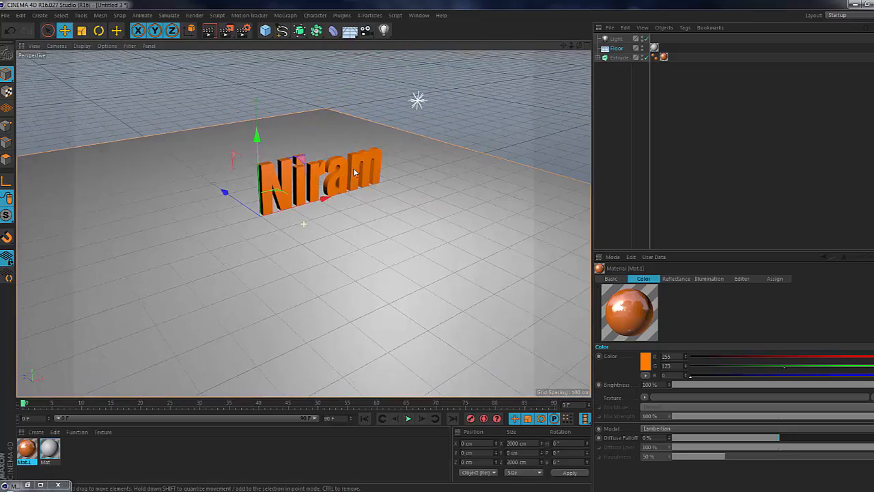
{"action": "right_click_drag", "start_coordinate": [419, 166], "coordinate": [454, 166], "text": "alt"}
{"action": "left_click_drag", "start_coordinate": [340, 139], "coordinate": [372, 149], "text": "alt"}
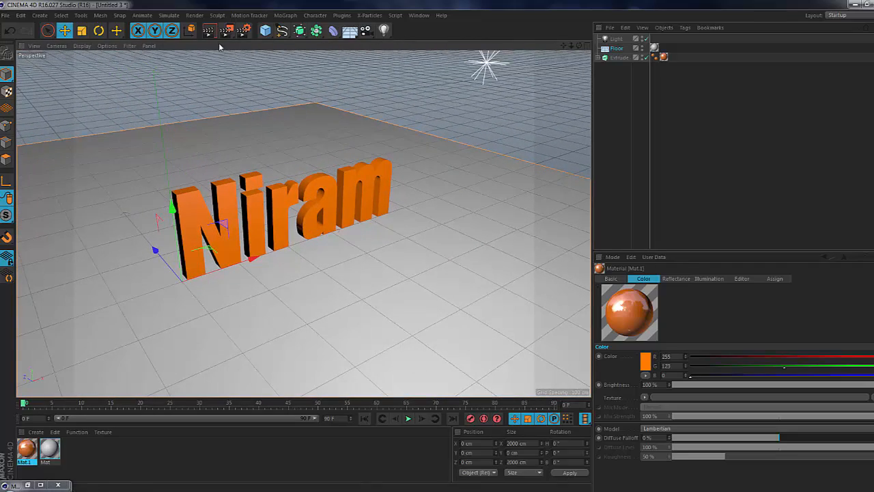
{"action": "left_click", "coordinate": [212, 33]}
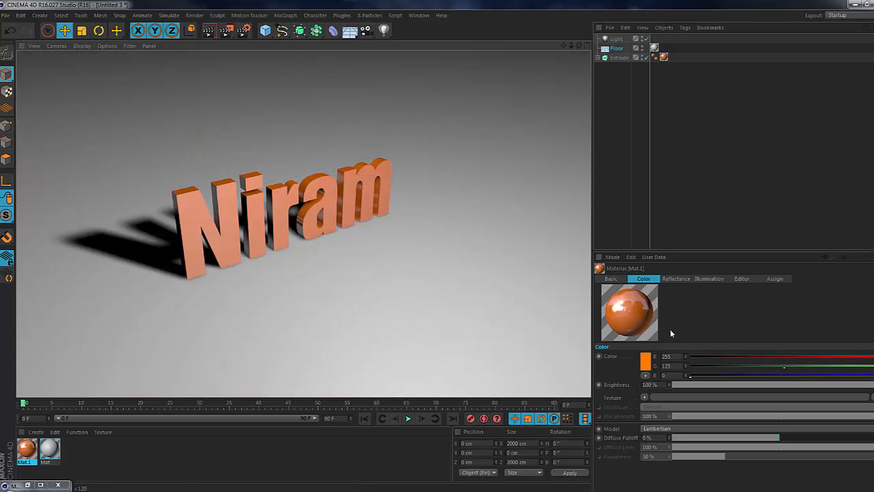
Step: Give the orange material's reflection layer a Dielectric Fresnel at 100% layer strength and render the scene to the Picture Viewer
{"action": "double_click", "coordinate": [28, 448]}
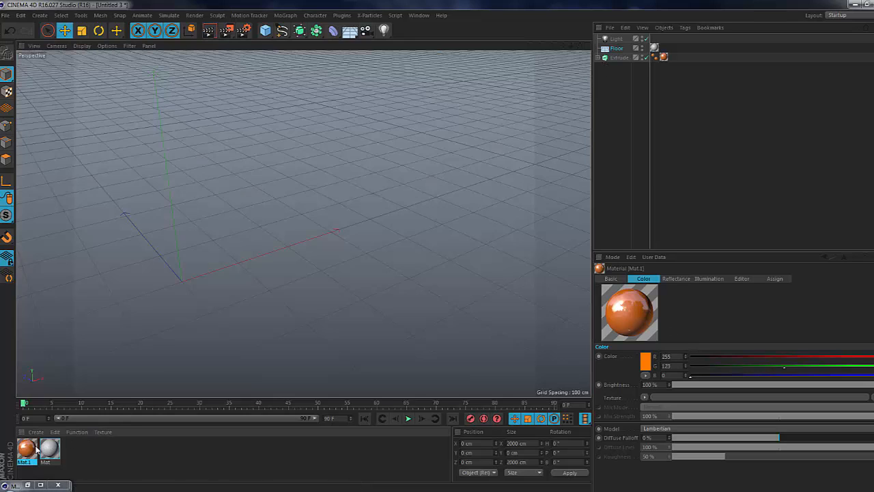
{"action": "left_click_drag", "start_coordinate": [712, 145], "coordinate": [706, 146]}
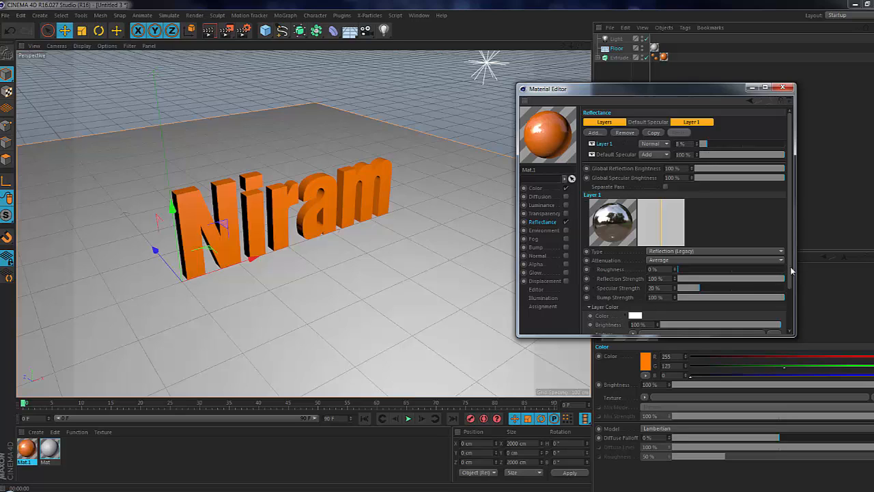
{"action": "left_click", "coordinate": [613, 305]}
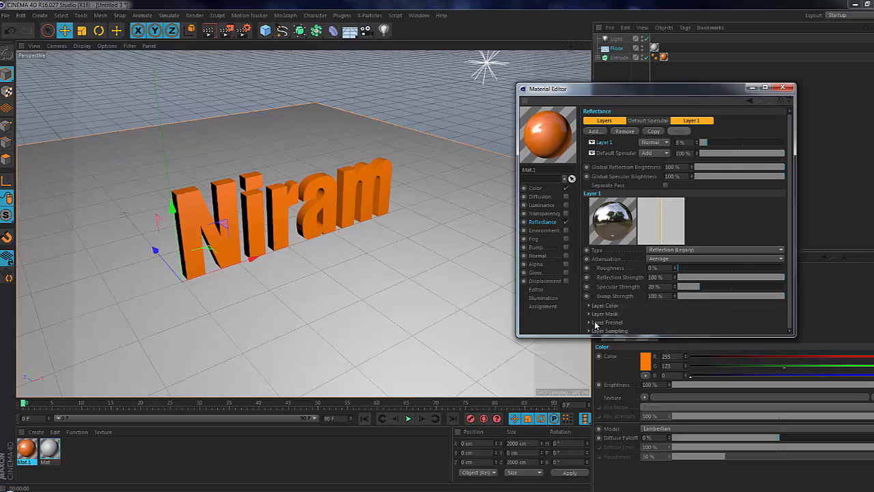
{"action": "left_click", "coordinate": [589, 323]}
{"action": "left_click", "coordinate": [660, 331]}
{"action": "left_click", "coordinate": [661, 355]}
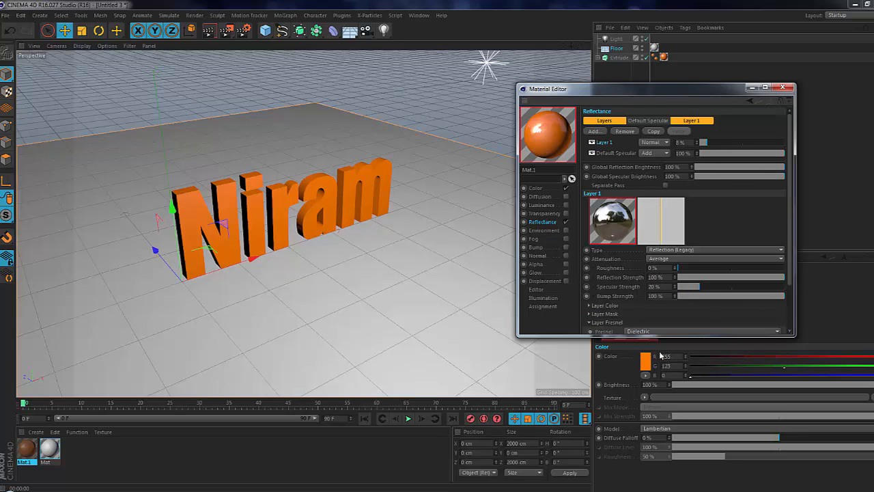
{"action": "left_click_drag", "start_coordinate": [730, 143], "coordinate": [785, 144]}
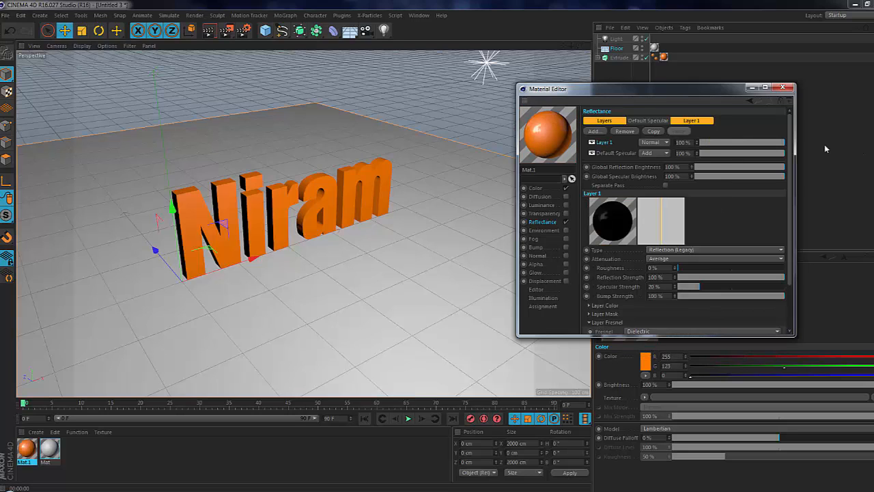
{"action": "left_click", "coordinate": [751, 89]}
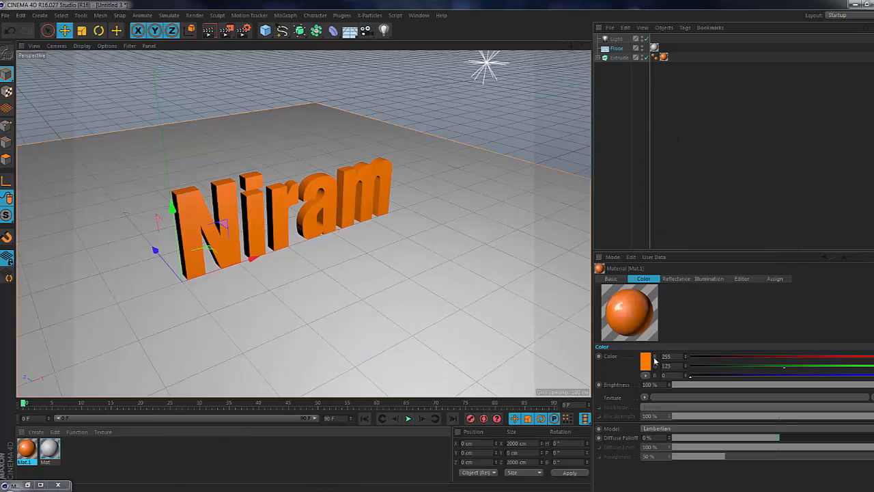
{"action": "left_click", "coordinate": [227, 31]}
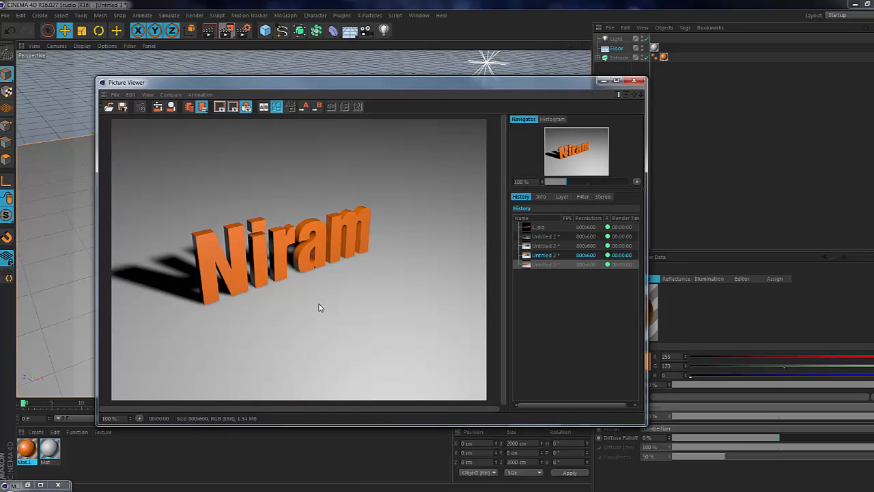
{"action": "left_click", "coordinate": [634, 81]}
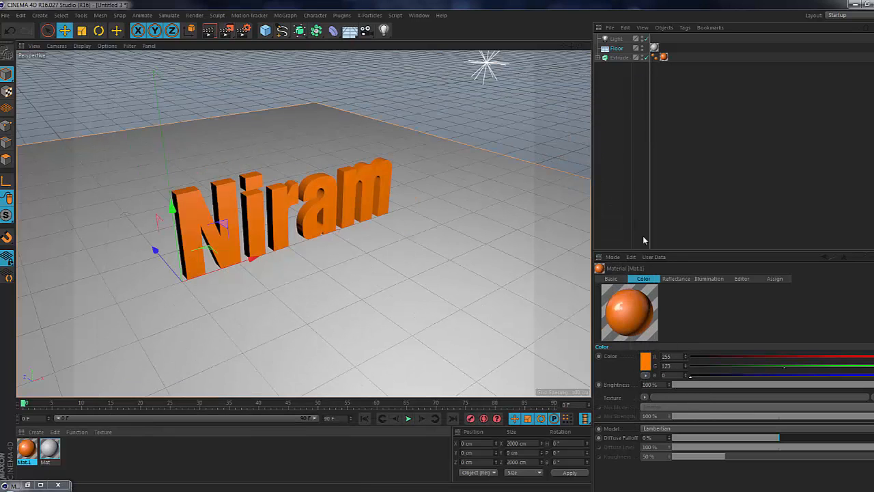
Step: Add a second Omni light and place it beside the start of the text at about X -355, Y 347 cm
{"action": "left_click", "coordinate": [616, 39]}
{"action": "left_click_drag", "start_coordinate": [304, 129], "coordinate": [419, 253], "text": "alt"}
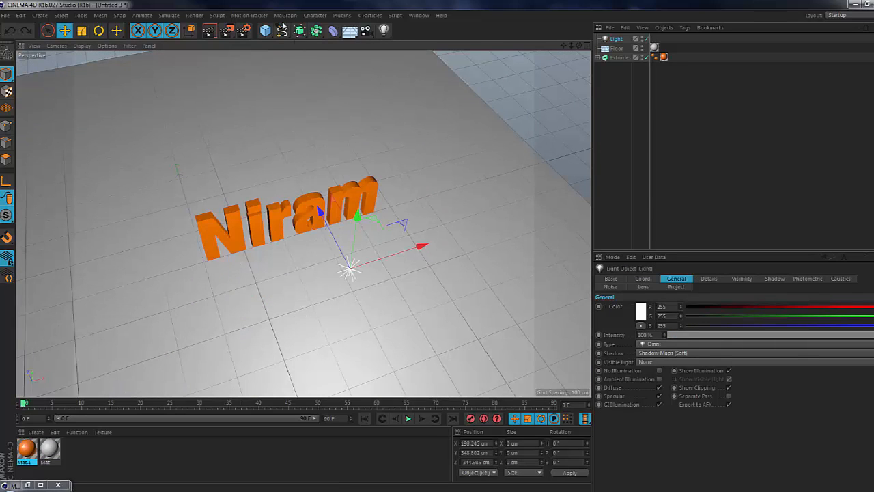
{"action": "left_click_drag", "start_coordinate": [383, 30], "coordinate": [407, 41]}
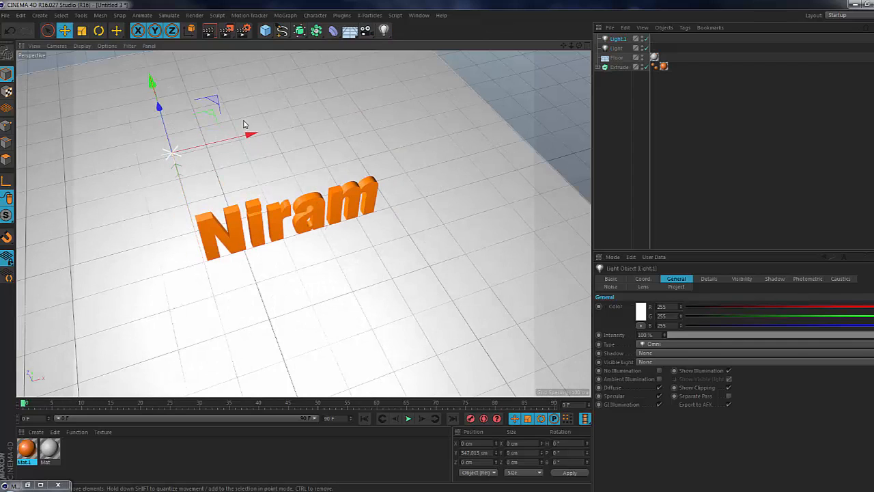
{"action": "mouse_move", "coordinate": [244, 125]}
{"action": "left_mouse_down", "text": "alt"}
{"action": "mouse_move", "coordinate": [273, 168]}
{"action": "mouse_move", "coordinate": [250, 137]}
{"action": "left_mouse_up", "text": "alt"}
{"action": "left_click_drag", "start_coordinate": [312, 76], "coordinate": [226, 202]}
Step: Set the second light's color to cyan, R 0, G 212, B 255
{"action": "left_click", "coordinate": [640, 312]}
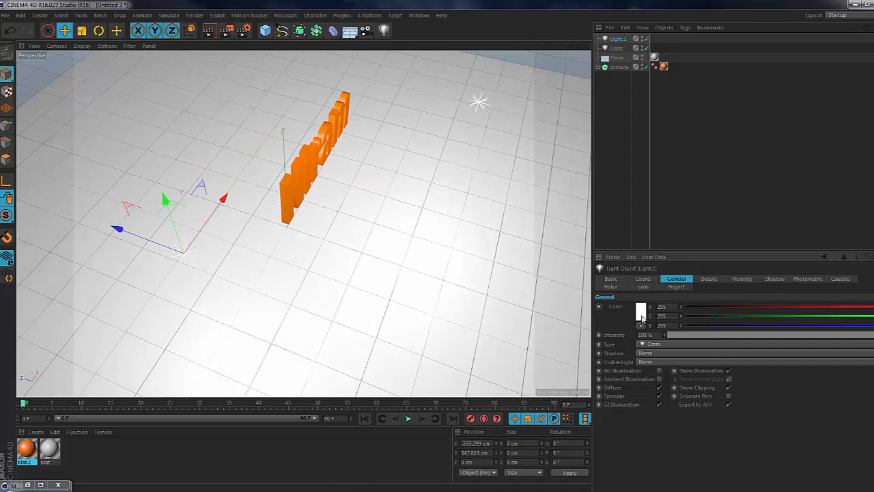
{"action": "left_click", "coordinate": [661, 281]}
{"action": "left_click", "coordinate": [667, 281]}
{"action": "left_click", "coordinate": [646, 286]}
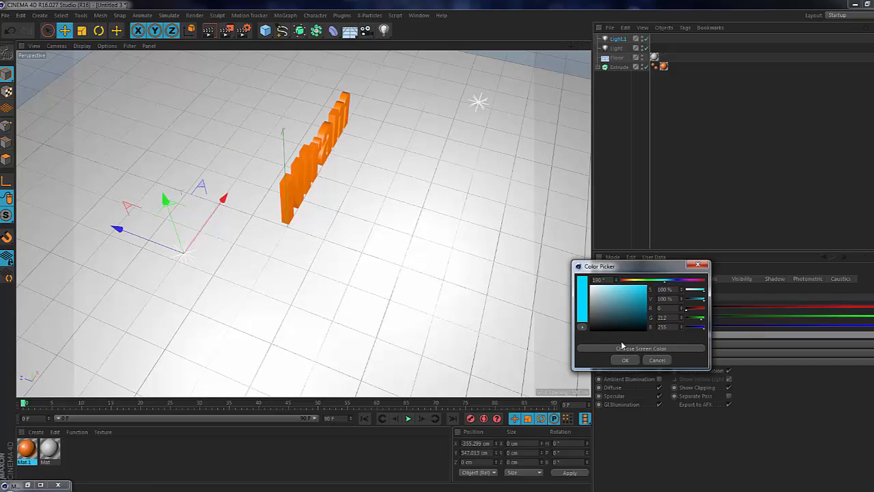
{"action": "left_click", "coordinate": [624, 360]}
Step: Set the second light to 56% intensity and pink R 255, G 0, B 153, nudged to about Z 11 cm
{"action": "left_click", "coordinate": [789, 336]}
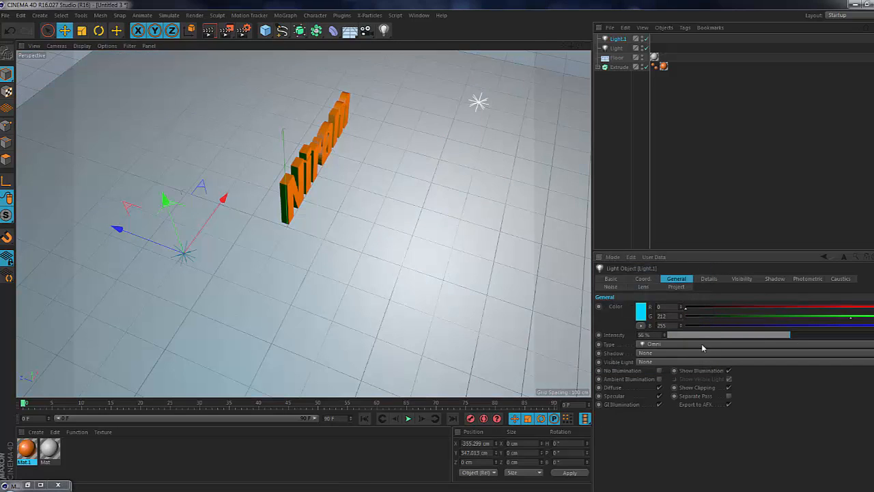
{"action": "mouse_move", "coordinate": [140, 238]}
{"action": "left_mouse_down"}
{"action": "mouse_move", "coordinate": [154, 243]}
{"action": "mouse_move", "coordinate": [134, 236]}
{"action": "left_mouse_up"}
{"action": "left_click", "coordinate": [641, 312]}
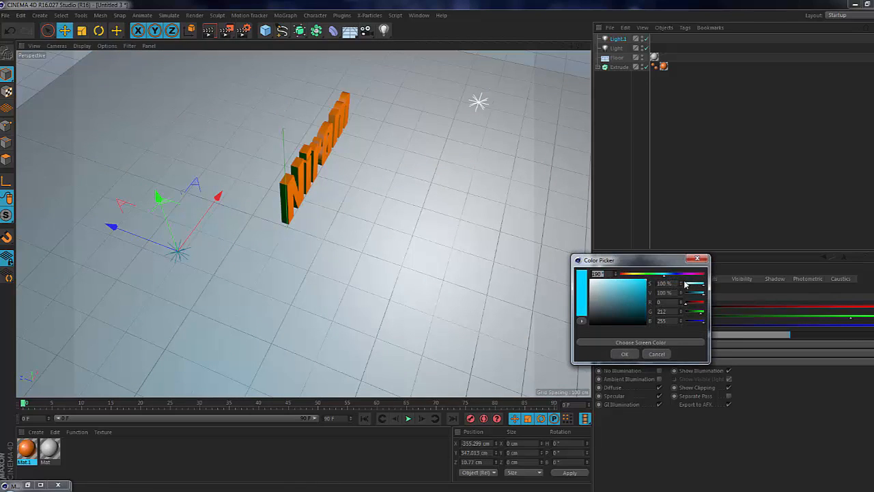
{"action": "left_click", "coordinate": [695, 274]}
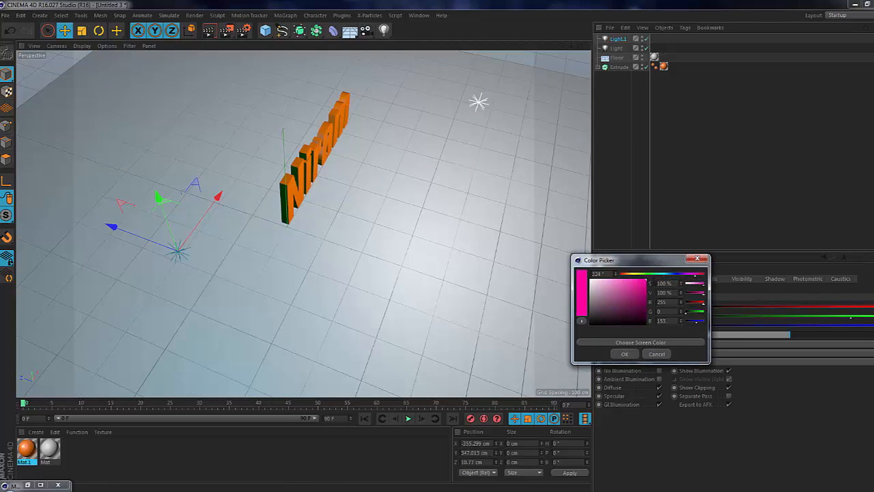
{"action": "left_click", "coordinate": [624, 353]}
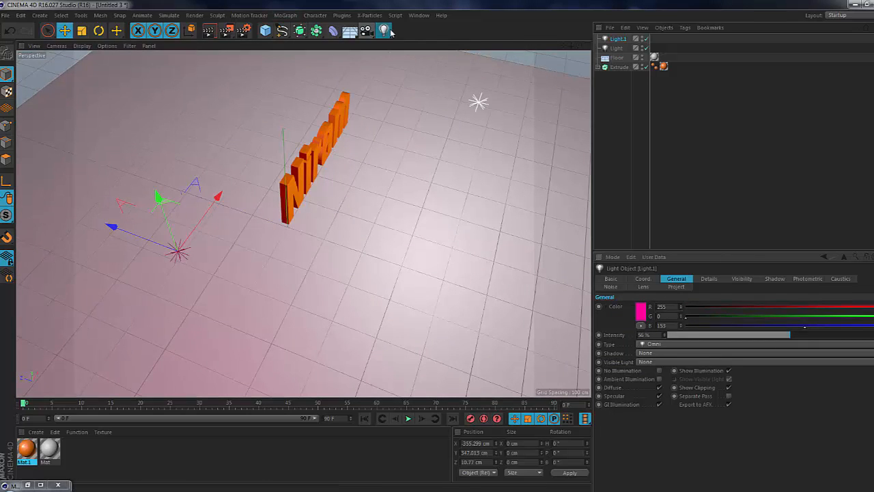
Step: Add a third Omni light and place it above the end of the text at about X 249, Y 321, Z -28 cm
{"action": "left_click_drag", "start_coordinate": [384, 30], "coordinate": [415, 43]}
{"action": "left_click_drag", "start_coordinate": [284, 172], "coordinate": [409, 81]}
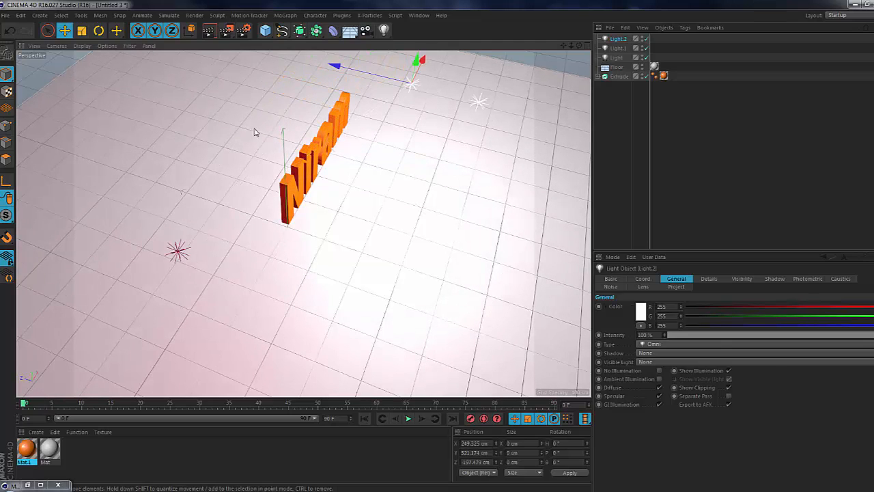
{"action": "left_click_drag", "start_coordinate": [337, 67], "coordinate": [268, 45]}
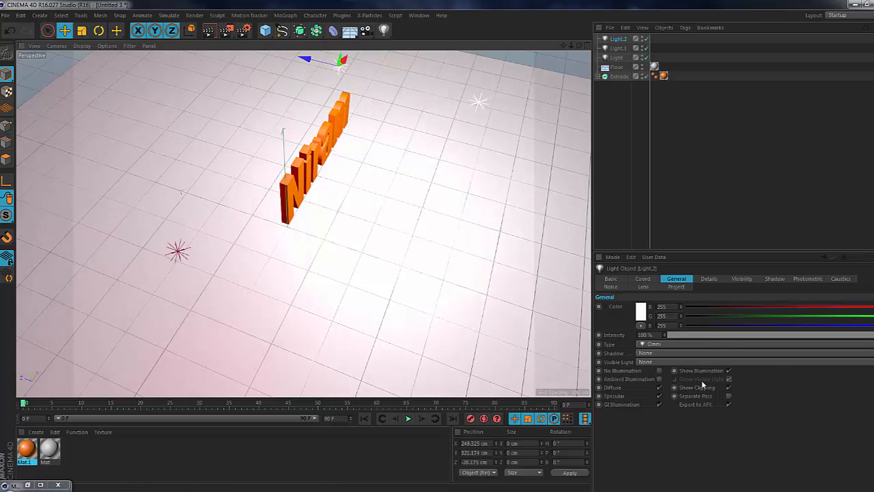
Step: Set the third light's color to pale orange, R 252, G 210, B 148
{"action": "left_click", "coordinate": [633, 308]}
{"action": "left_click", "coordinate": [640, 306]}
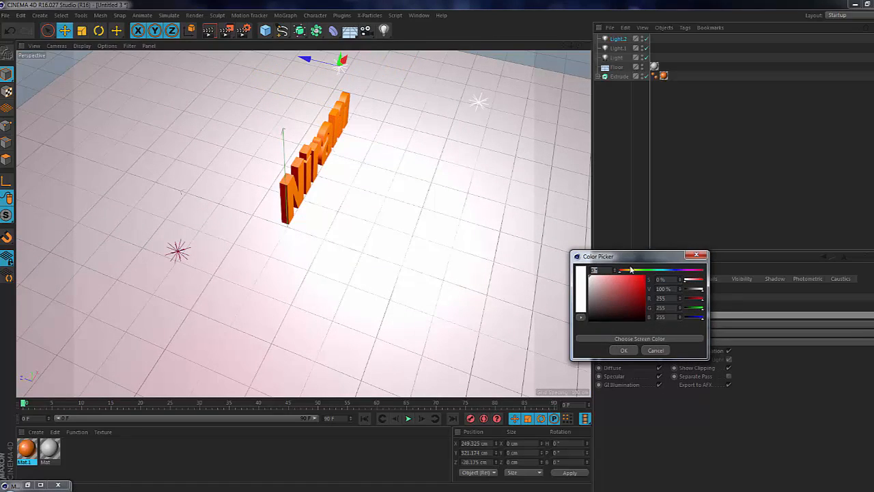
{"action": "left_click", "coordinate": [628, 269]}
{"action": "left_click", "coordinate": [611, 279]}
{"action": "left_click", "coordinate": [622, 351]}
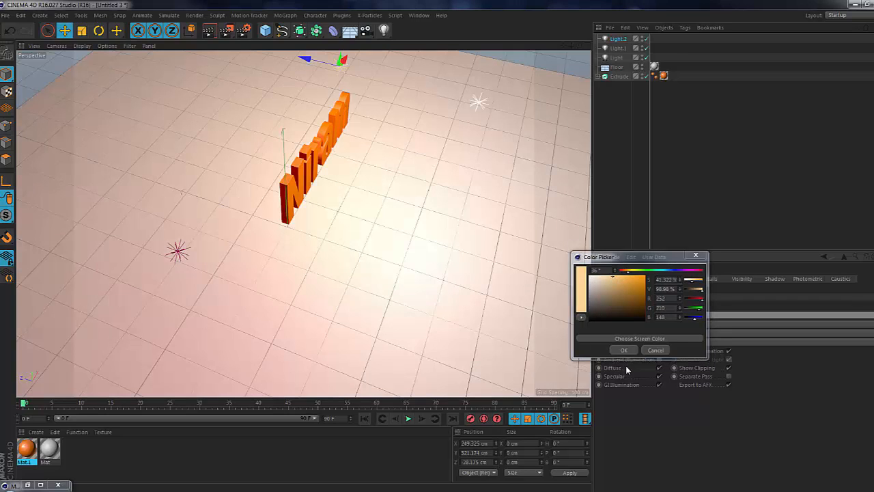
{"action": "left_click", "coordinate": [621, 308]}
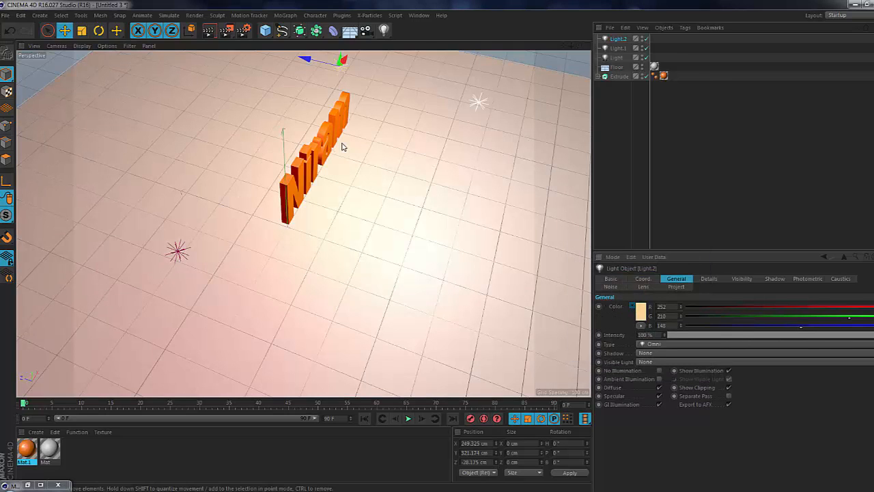
Step: Move the third light along the X axis to about X 677 cm and render the text from the front
{"action": "left_click_drag", "start_coordinate": [263, 278], "coordinate": [467, 185], "text": "alt"}
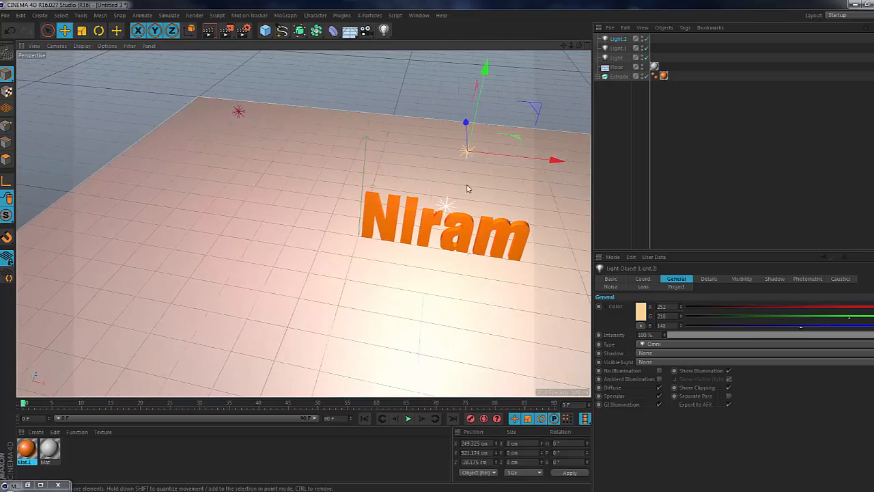
{"action": "middle_click_drag", "start_coordinate": [486, 172], "coordinate": [351, 142], "text": "alt"}
{"action": "left_click_drag", "start_coordinate": [340, 110], "coordinate": [536, 132]}
{"action": "left_click_drag", "start_coordinate": [536, 132], "coordinate": [404, 171], "text": "alt"}
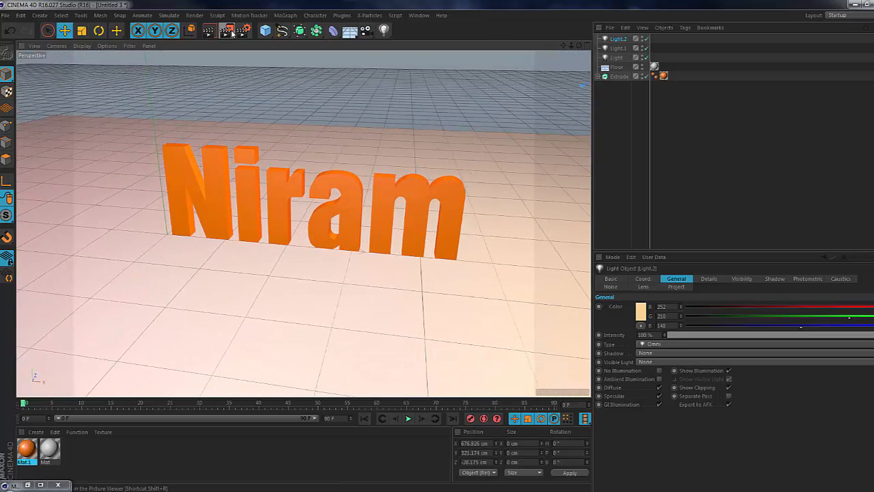
{"action": "left_click", "coordinate": [209, 30]}
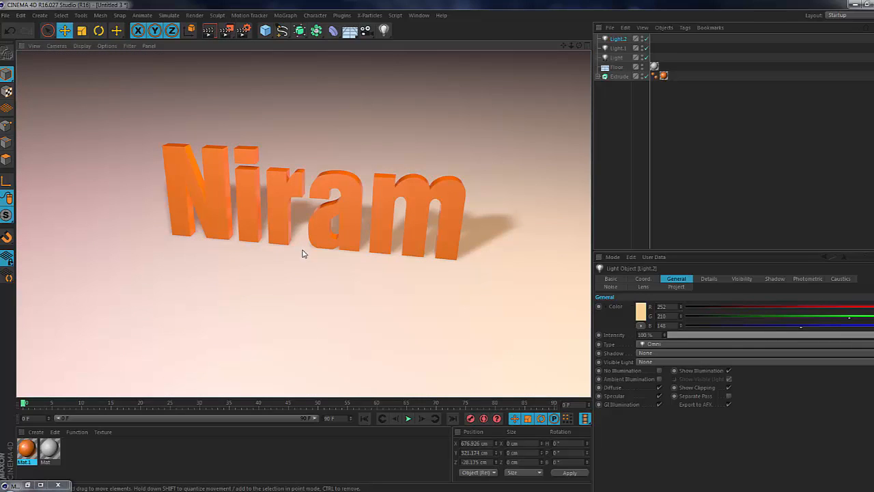
Step: Set the third light's intensity to 23% and render the text from several angles
{"action": "left_click", "coordinate": [716, 335]}
{"action": "left_click", "coordinate": [208, 34]}
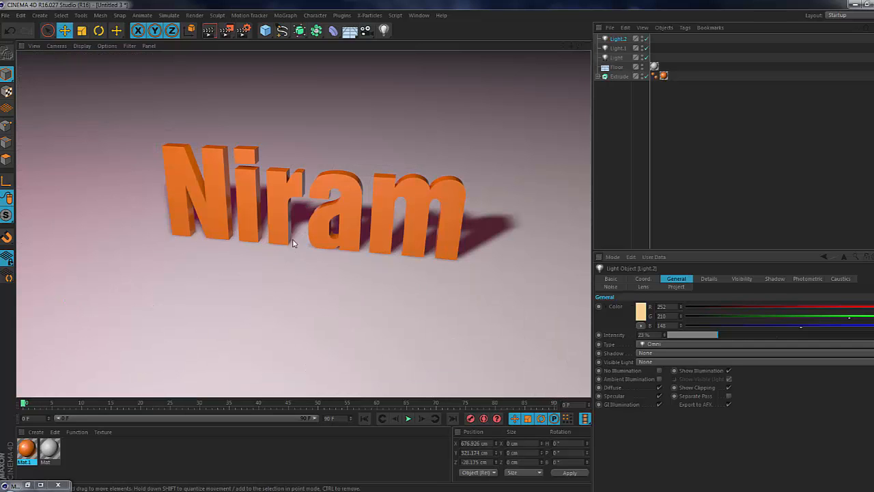
{"action": "middle_click_drag", "start_coordinate": [294, 236], "coordinate": [285, 244], "text": "alt"}
{"action": "left_click_drag", "start_coordinate": [308, 271], "coordinate": [309, 275], "text": "alt"}
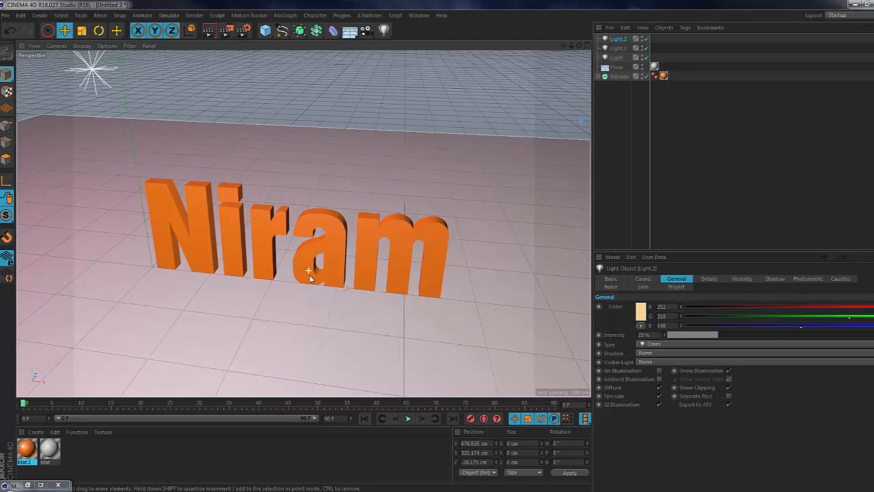
{"action": "left_click", "coordinate": [205, 35]}
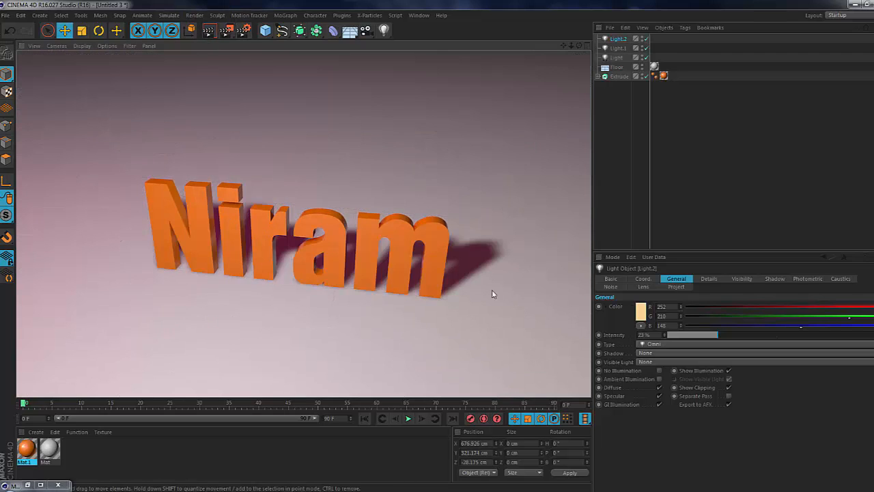
{"action": "left_click_drag", "start_coordinate": [492, 290], "coordinate": [437, 248], "text": "alt"}
{"action": "left_click", "coordinate": [208, 33]}
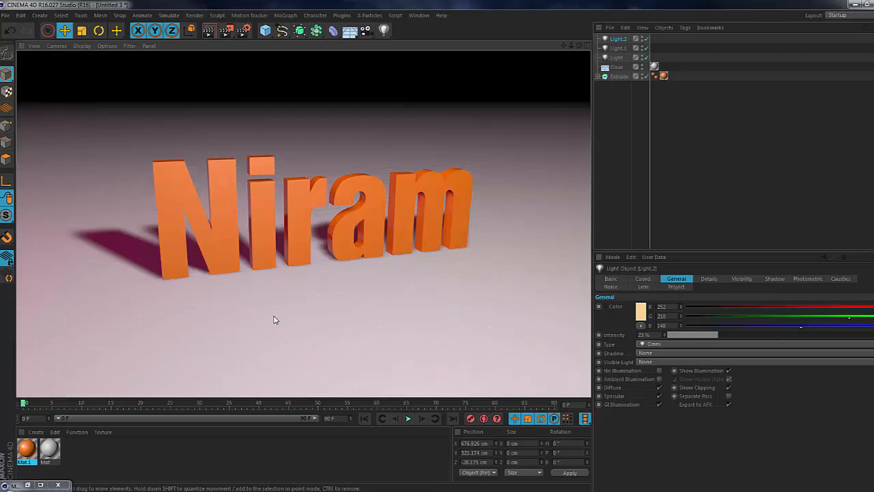
Step: Render the text scene to the Picture Viewer and save it as a JPEG still image named niram in the cinema save folder
{"action": "left_click", "coordinate": [226, 30]}
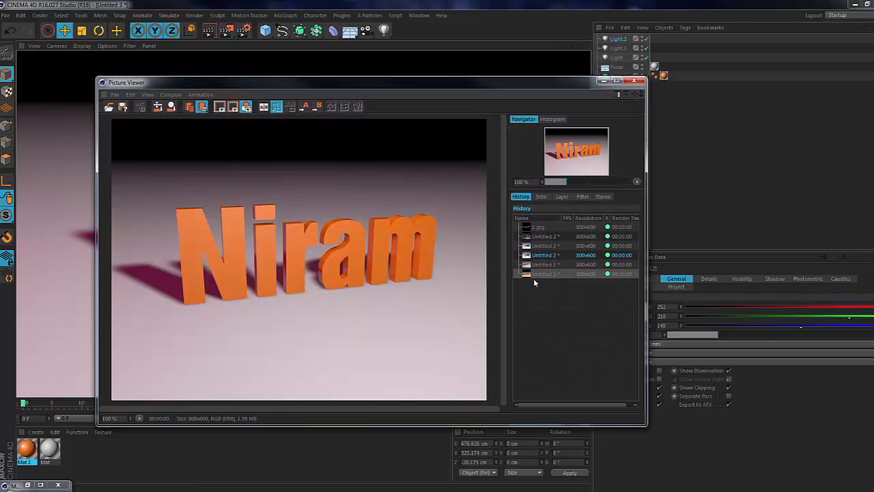
{"action": "right_click", "coordinate": [540, 274]}
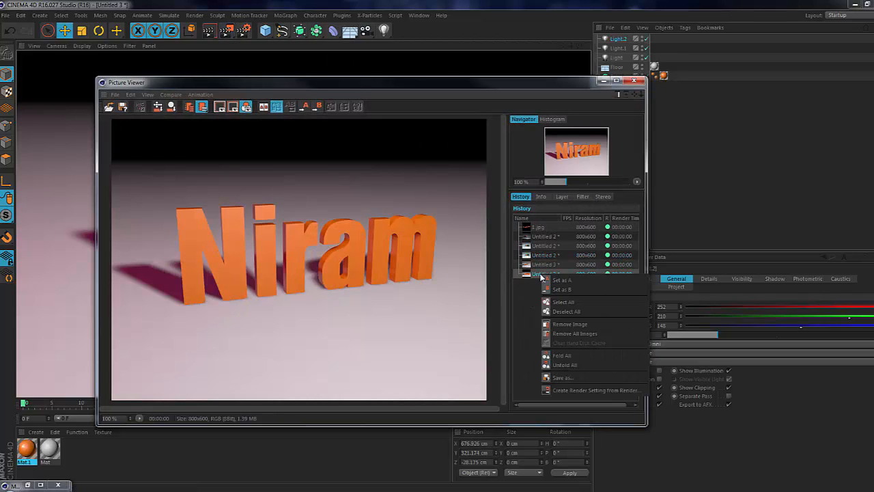
{"action": "left_click", "coordinate": [573, 378]}
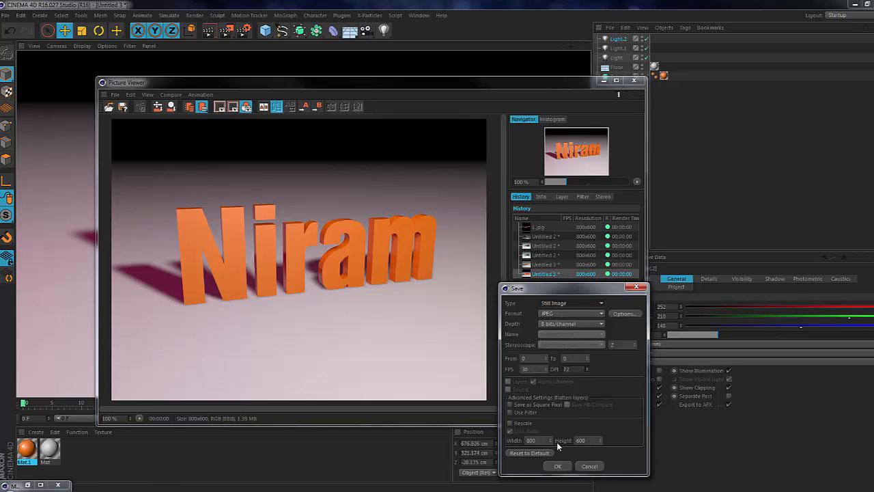
{"action": "left_click", "coordinate": [558, 466]}
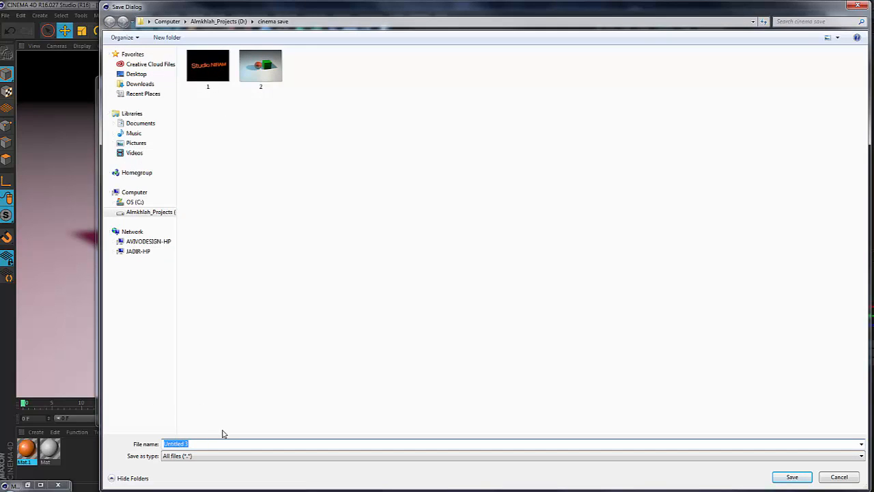
{"action": "type", "text": "niram"}
{"action": "left_click", "coordinate": [792, 476]}
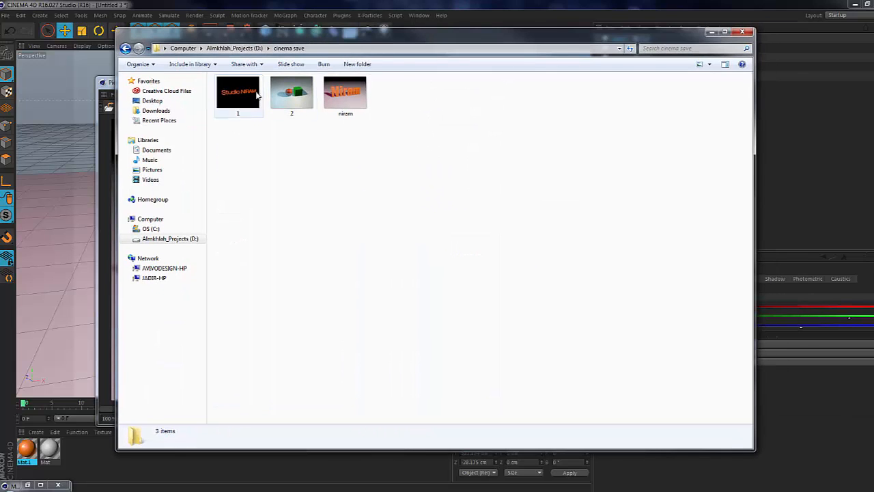
Step: View the saved images 1, 2 and niram from the cinema save folder in the image viewer, and close both windows
{"action": "left_click", "coordinate": [257, 94]}
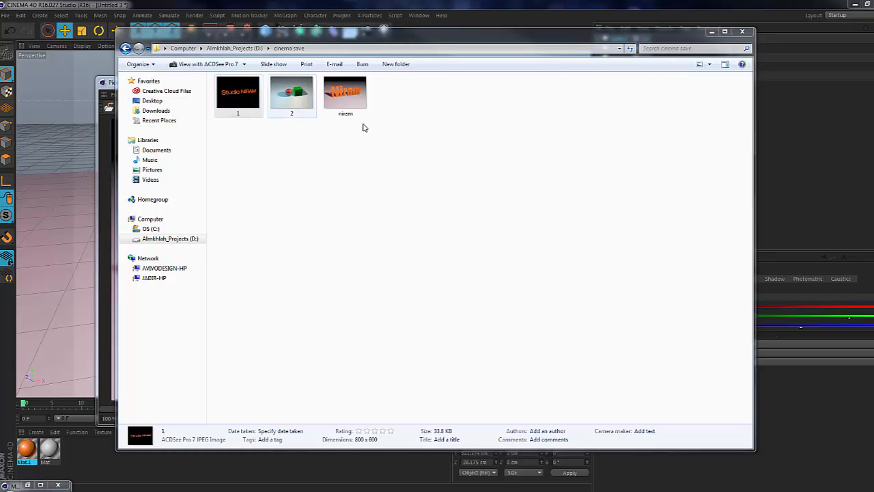
{"action": "key", "text": "Return"}
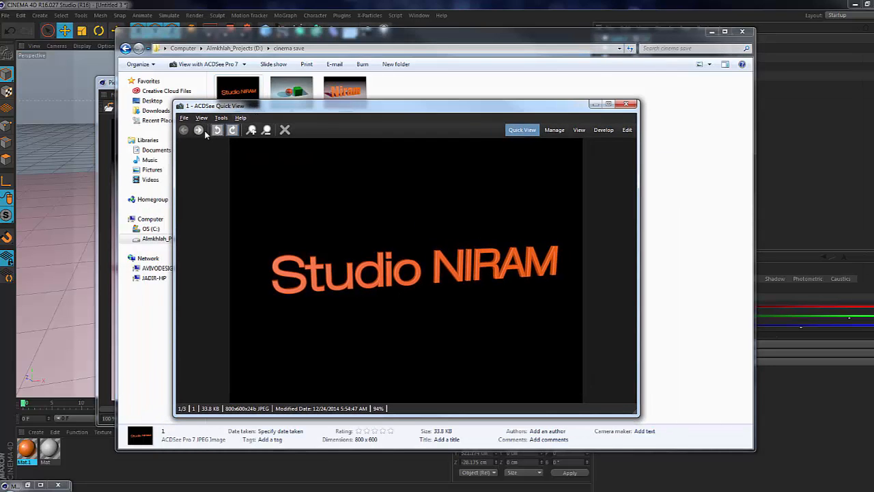
{"action": "left_click", "coordinate": [199, 131]}
{"action": "left_click", "coordinate": [199, 131]}
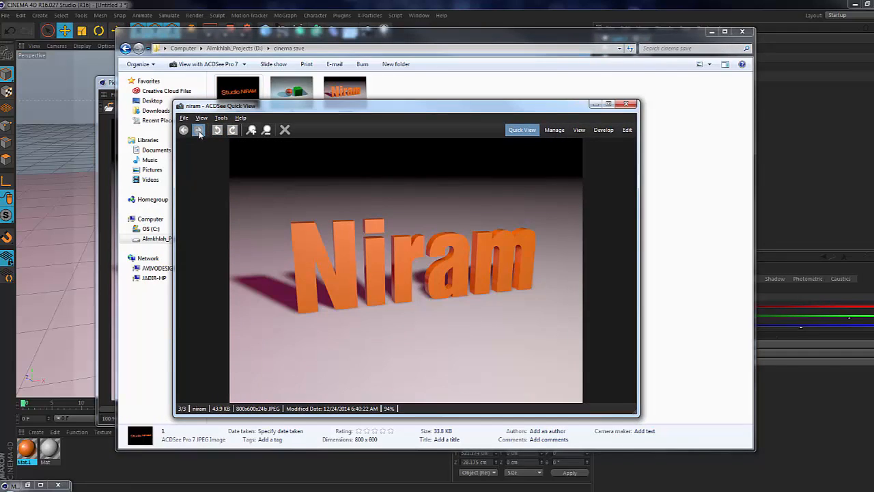
{"action": "left_click", "coordinate": [183, 130]}
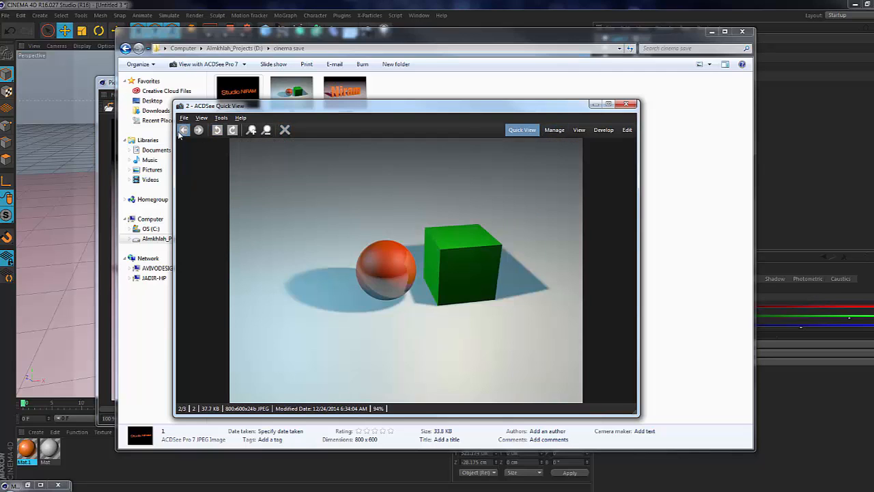
{"action": "left_click", "coordinate": [198, 130]}
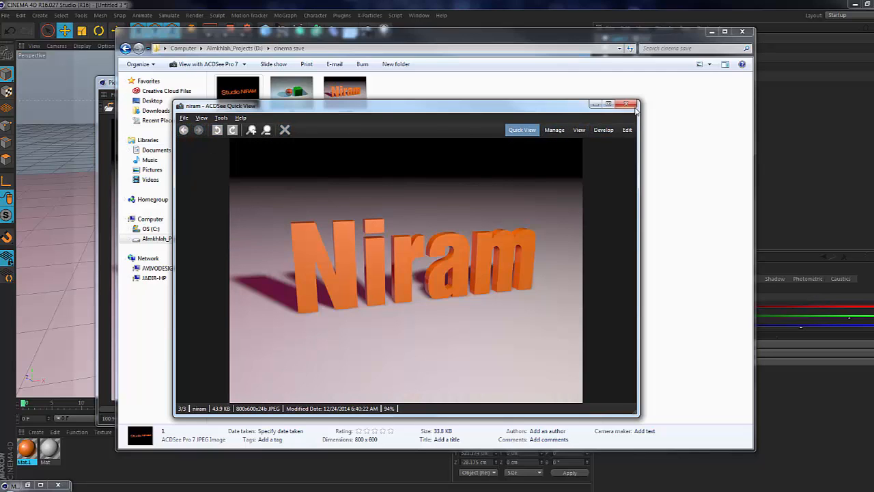
{"action": "left_click", "coordinate": [626, 104]}
{"action": "left_click", "coordinate": [742, 31]}
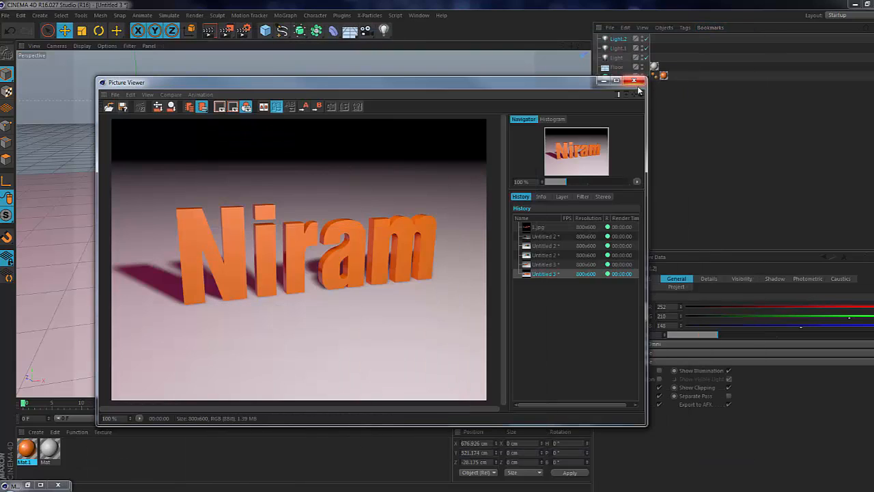